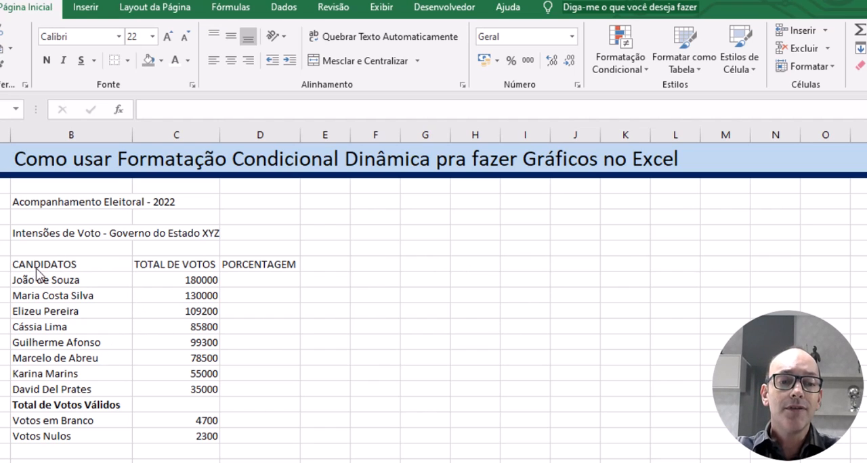
# Step: Make the table headings CANDIDATOS, TOTAL DE VOTOS and PORCENTAGEM in B8:D8 bold and set their font to Bahnschrift
pyautogui.moveTo(42, 265); pyautogui.dragTo(300, 260)
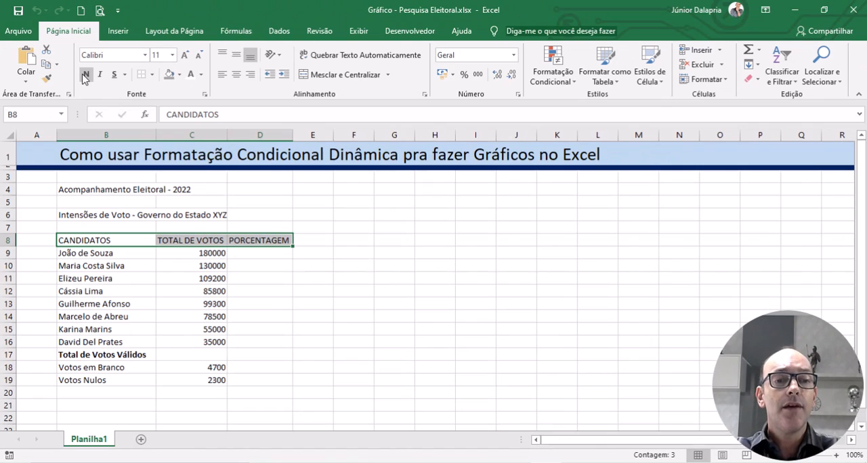
pyautogui.click(46, 60)
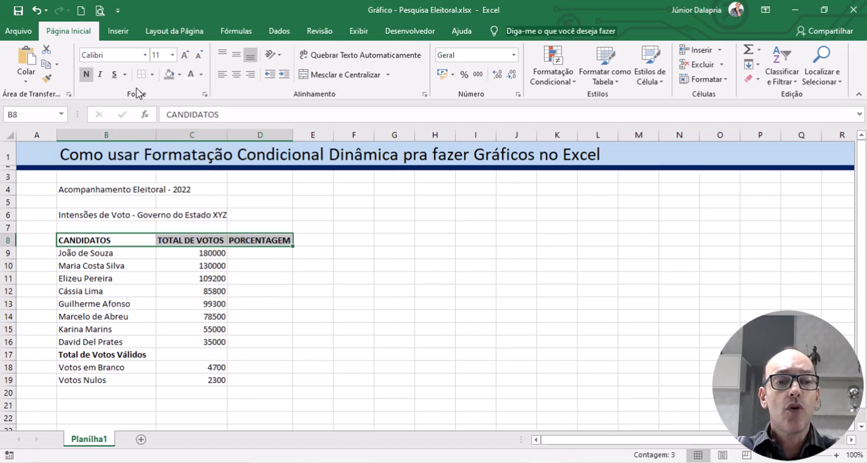
pyautogui.click(146, 56)
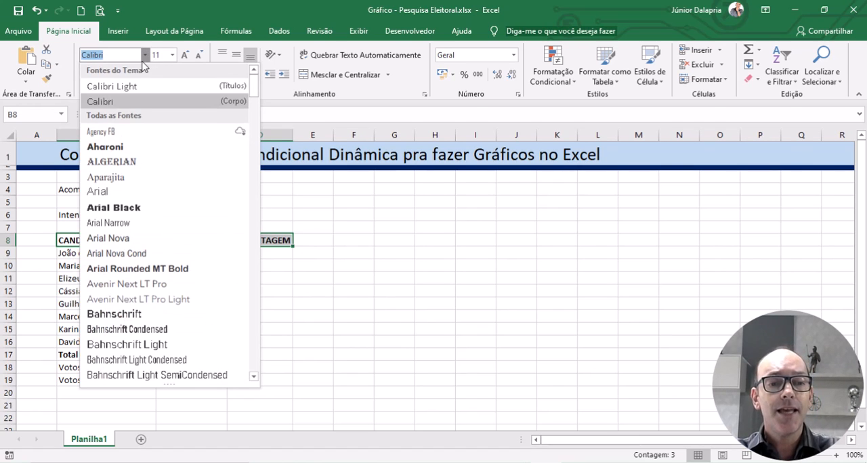
pyautogui.click(133, 314)
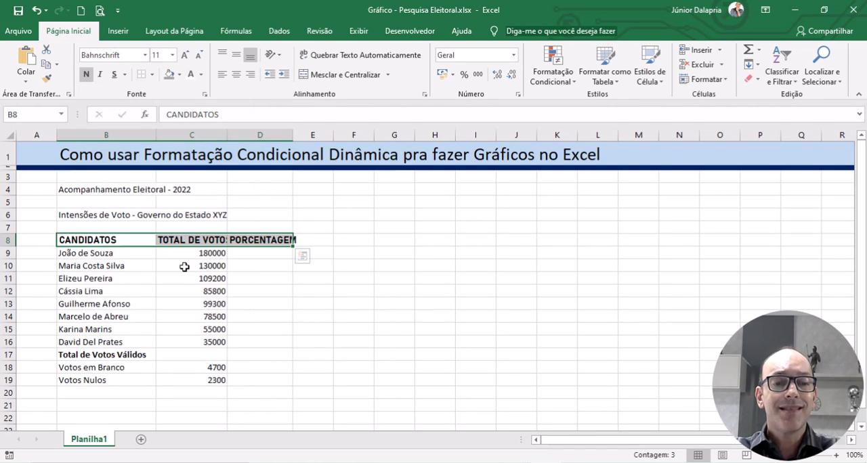
pyautogui.click(353, 291)
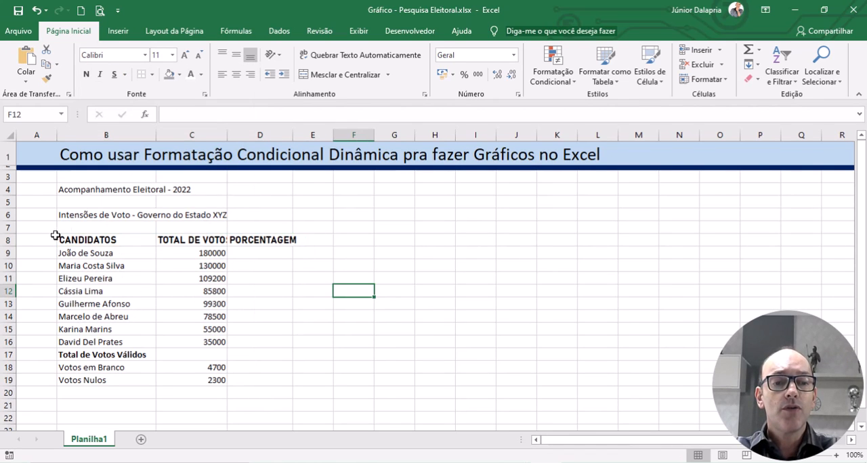
# Step: Set the font size of the table headings in B8:D8 to 12
pyautogui.moveTo(109, 239); pyautogui.dragTo(256, 235)
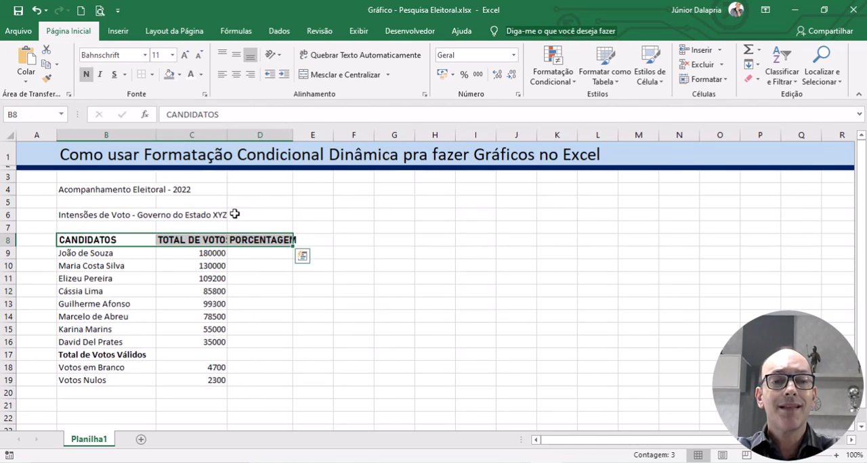
pyautogui.click(173, 55)
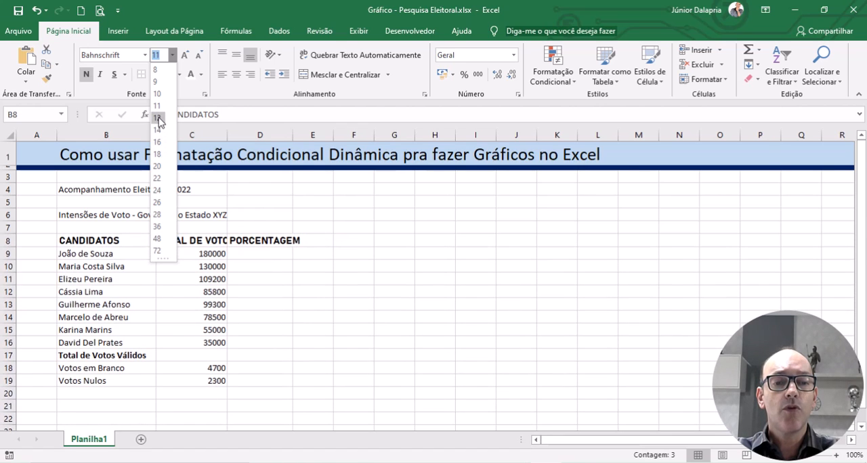
pyautogui.click(157, 118)
pyautogui.click(301, 265)
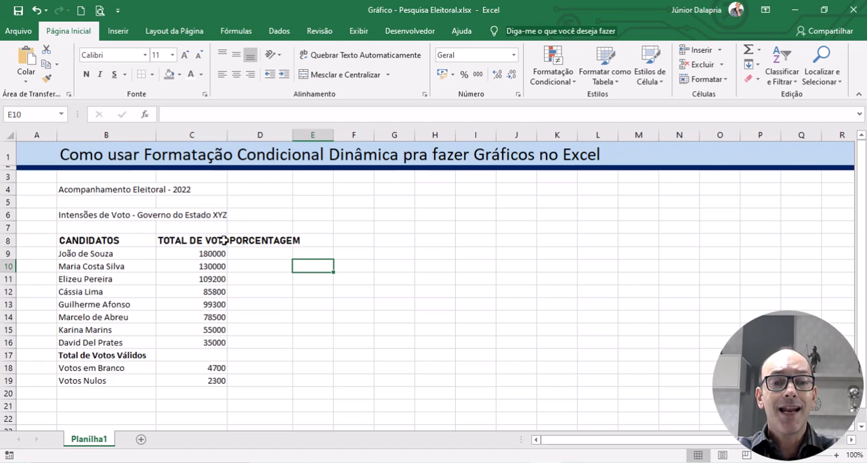
# Step: Resize columns B to D to a uniform width, and widen column C further so the TOTAL DE VOTOS heading fits
pyautogui.click(287, 240)
pyautogui.click(188, 241)
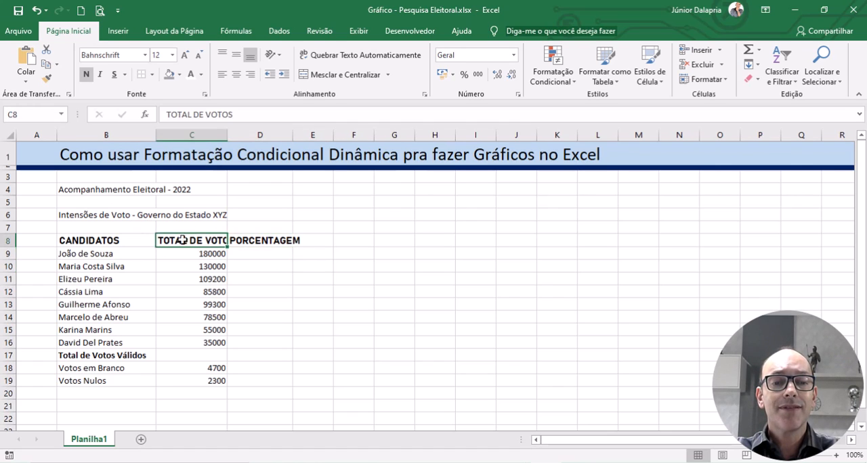
pyautogui.click(105, 241)
pyautogui.moveTo(107, 136); pyautogui.dragTo(239, 140)
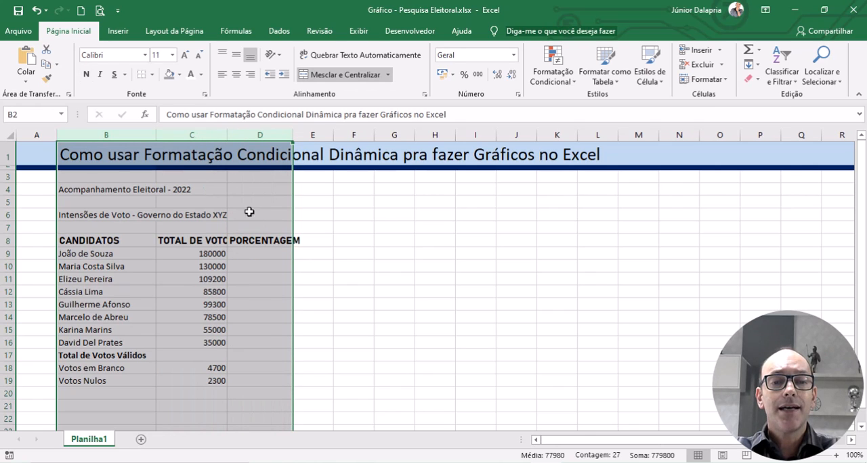
pyautogui.moveTo(293, 135); pyautogui.dragTo(306, 134)
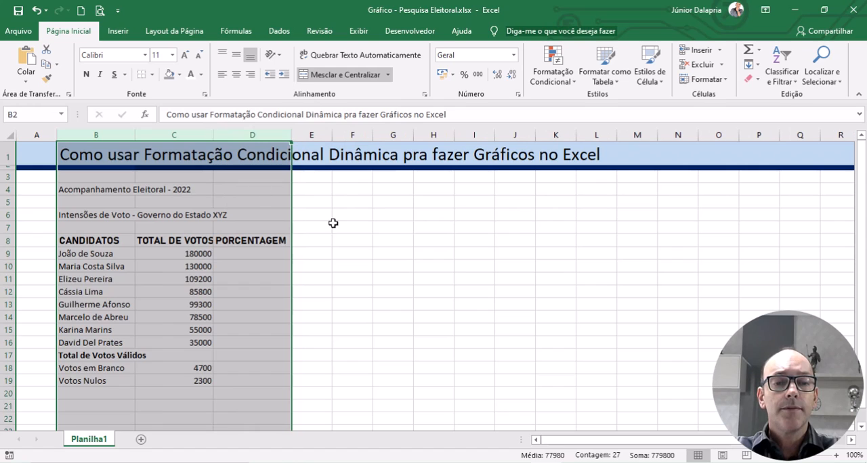
pyautogui.moveTo(333, 223); pyautogui.dragTo(312, 215)
pyautogui.moveTo(212, 132); pyautogui.dragTo(227, 129)
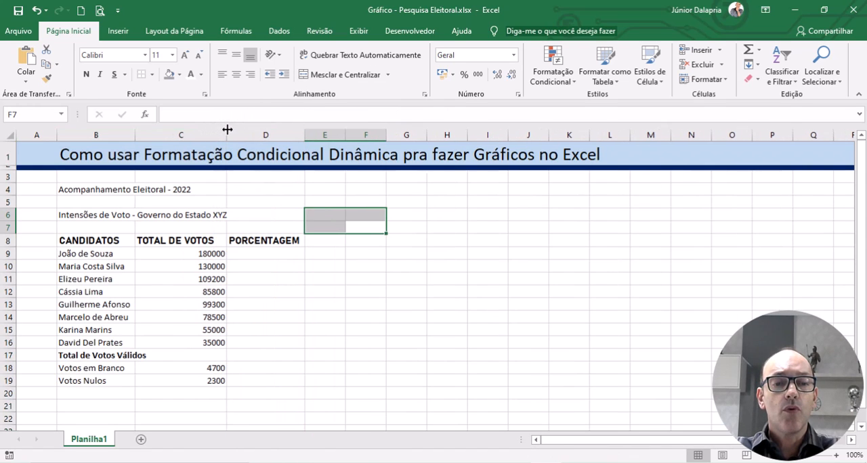
# Step: Fill the heading cells B8:D8 with the darkest gray shade of the white theme color
pyautogui.moveTo(89, 241); pyautogui.dragTo(263, 240)
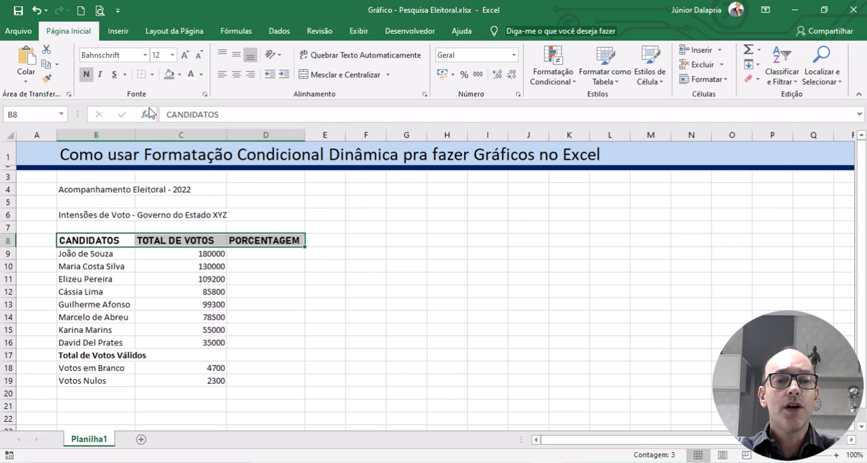
pyautogui.click(179, 75)
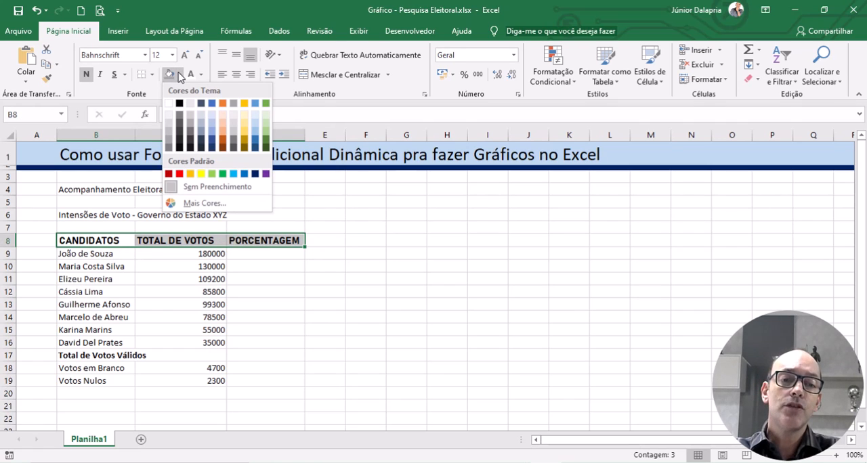
pyautogui.click(169, 149)
pyautogui.click(391, 281)
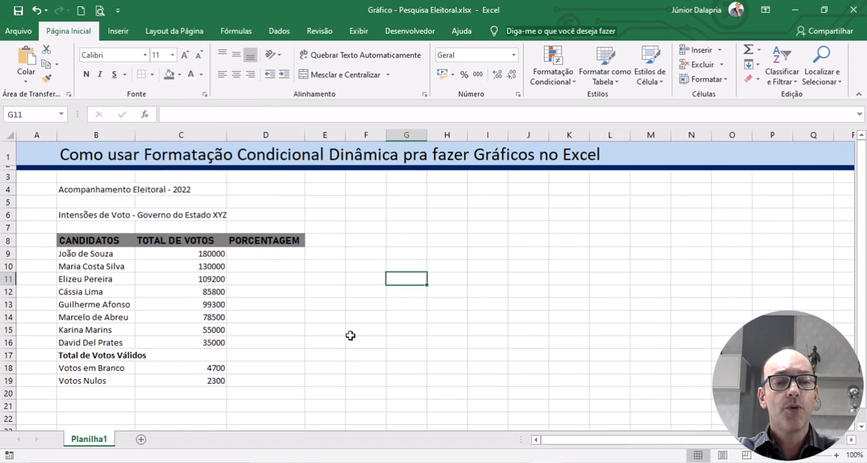
# Step: Fill the candidate rows B9:D16 with a light gray shade of the white theme color
pyautogui.moveTo(105, 256); pyautogui.dragTo(250, 343)
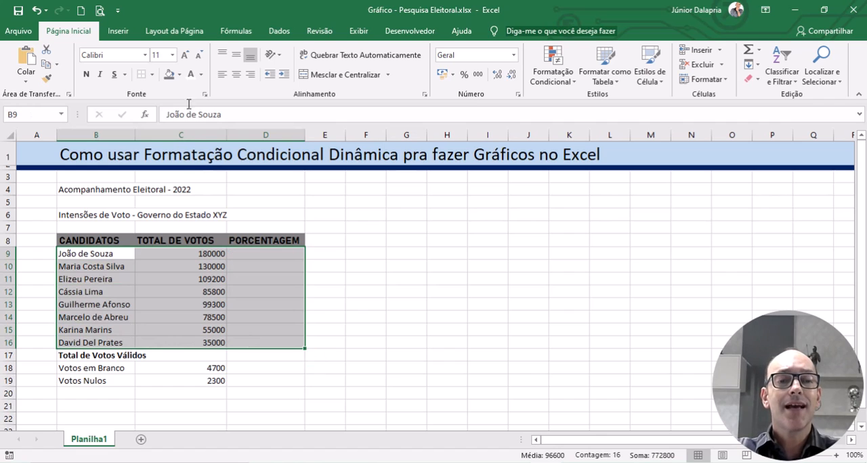
pyautogui.click(180, 75)
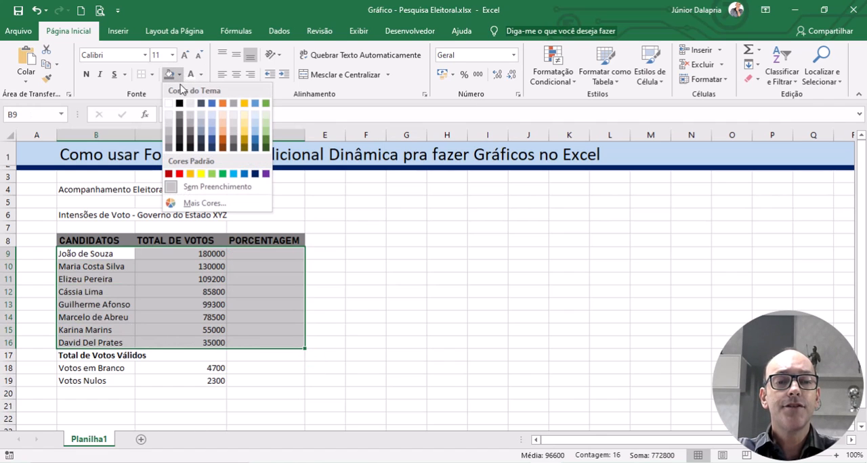
pyautogui.click(169, 129)
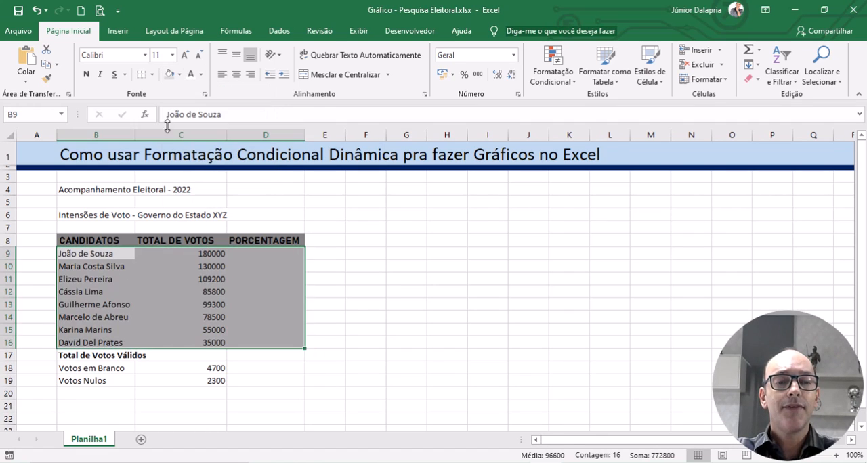
pyautogui.click(396, 331)
# Step: Fill the Total de Votos Válidos row, B17:D17, with a dark blue theme shade
pyautogui.moveTo(68, 360); pyautogui.dragTo(266, 363)
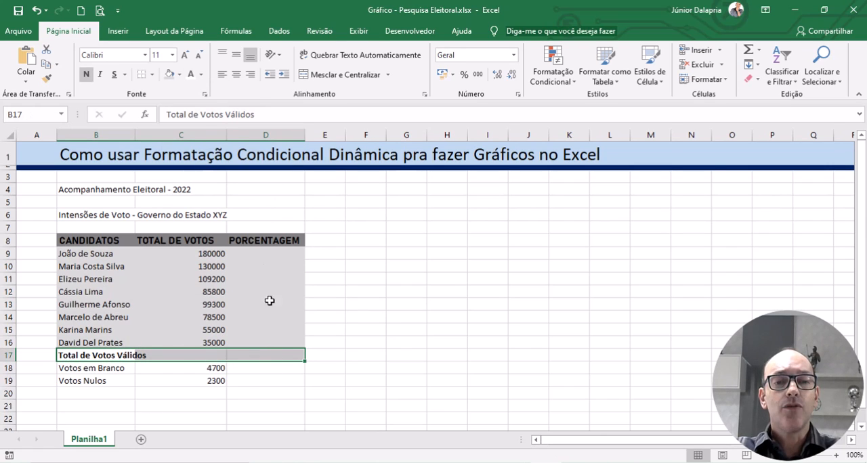
pyautogui.click(180, 75)
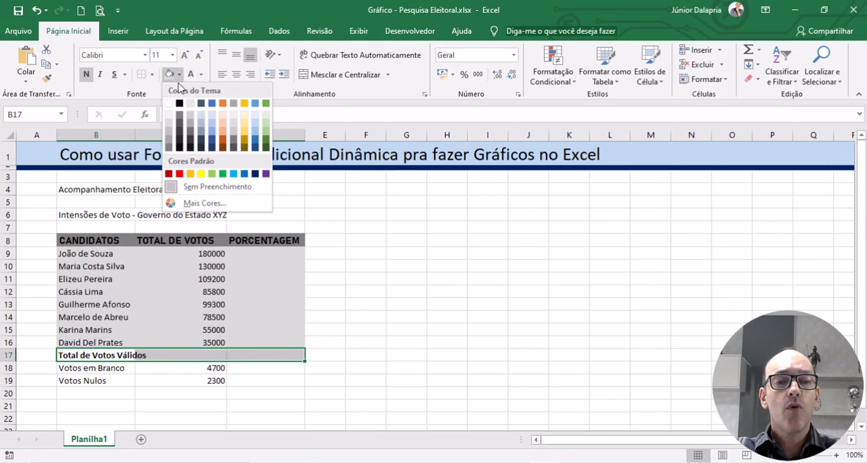
pyautogui.click(211, 142)
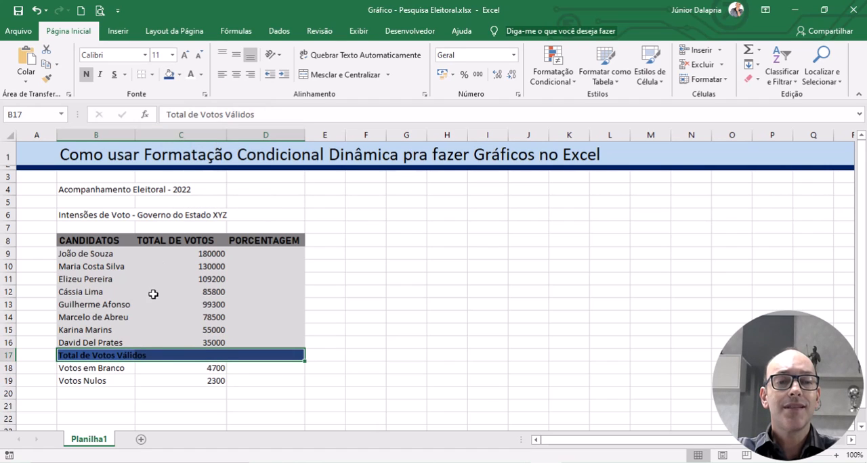
pyautogui.click(447, 341)
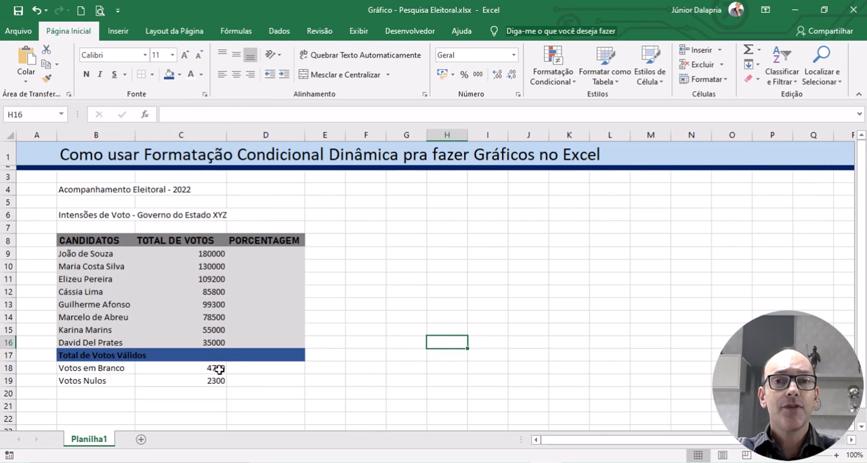
# Step: Change the font color of the Total de Votos Válidos label in B17 to white
pyautogui.click(84, 357)
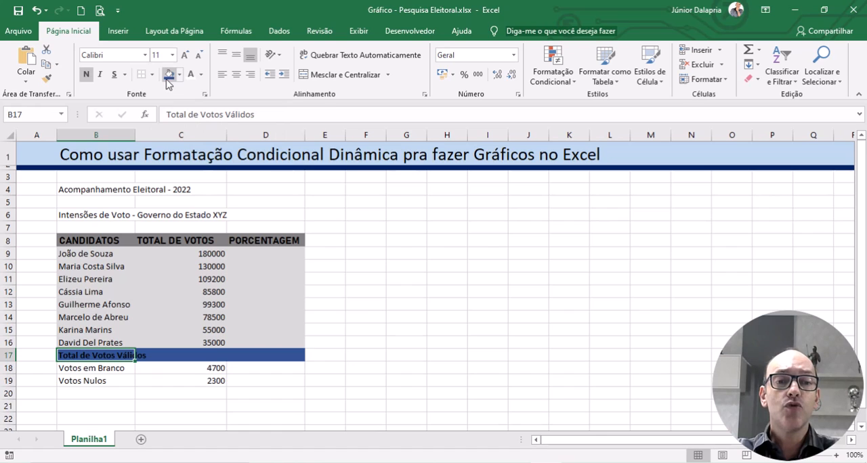
pyautogui.click(200, 74)
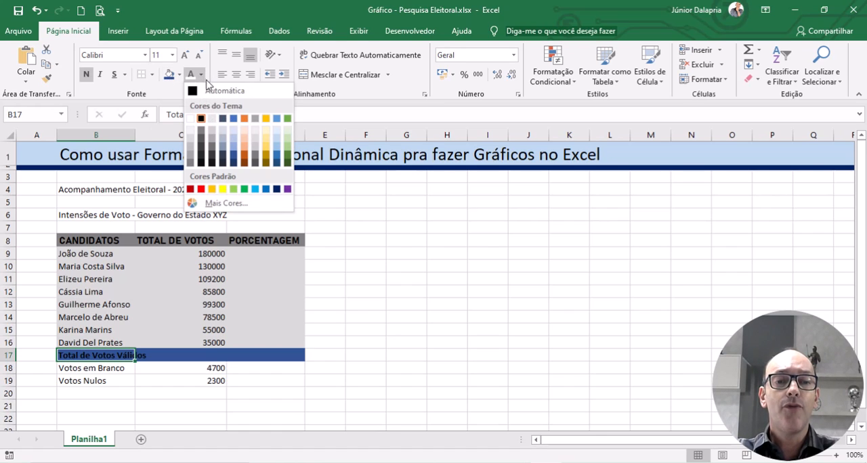
pyautogui.click(191, 118)
pyautogui.click(460, 322)
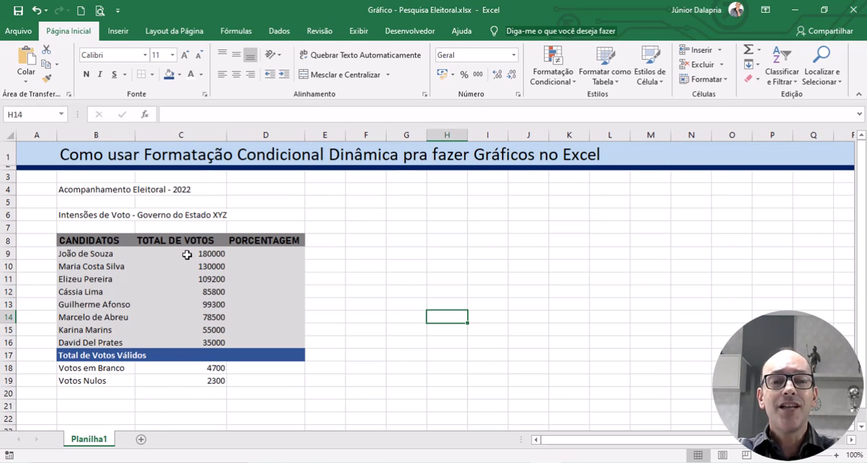
# Step: Apply the thousands separator number format to the vote figures in C9:C19
pyautogui.moveTo(187, 255); pyautogui.dragTo(179, 381)
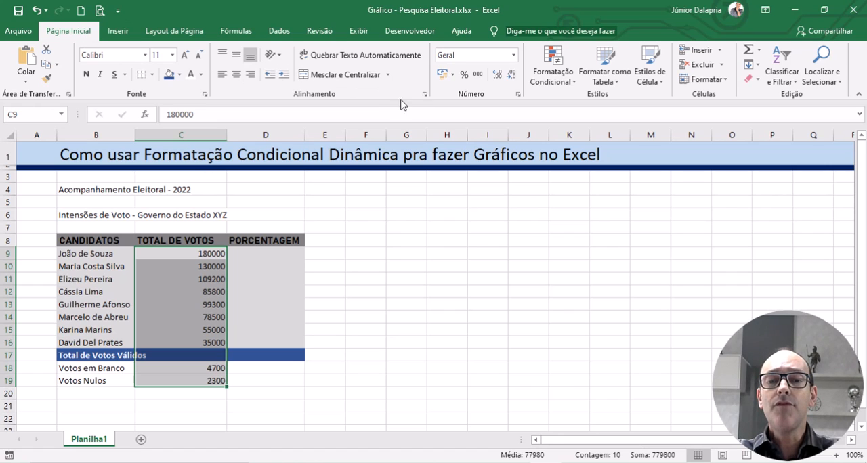
pyautogui.click(477, 80)
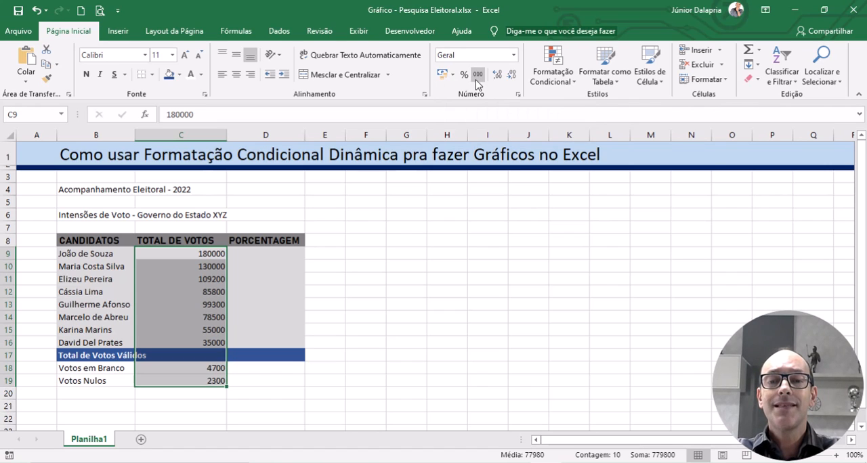
pyautogui.click(478, 79)
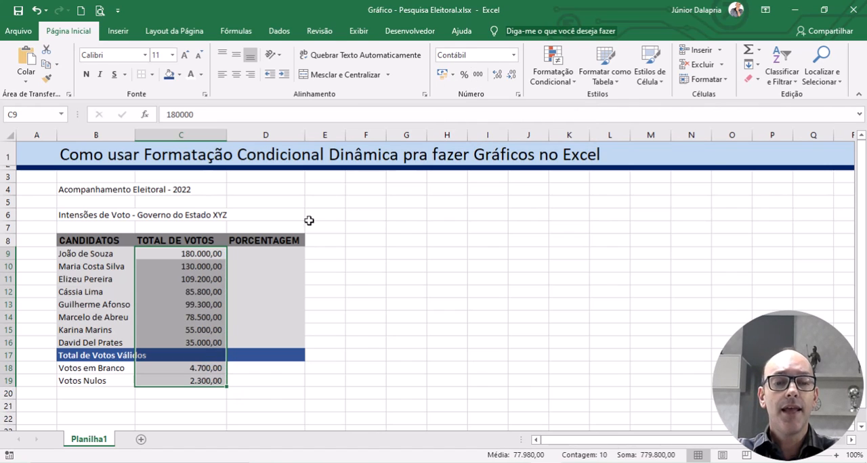
pyautogui.click(529, 278)
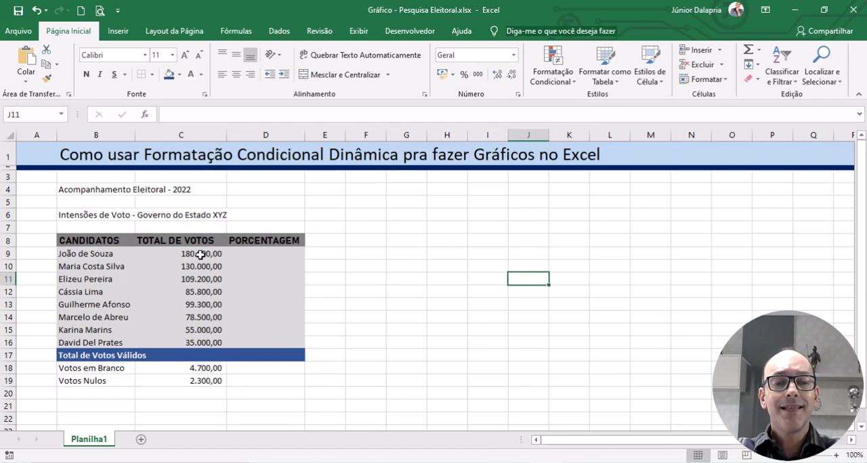
# Step: Set the vote figures in C9:C19 to show no decimal places
pyautogui.moveTo(200, 254); pyautogui.dragTo(196, 378)
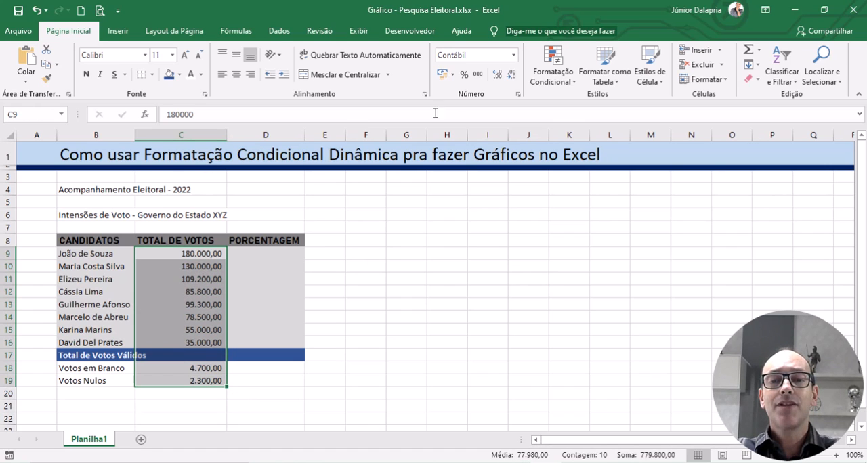
pyautogui.click(496, 77)
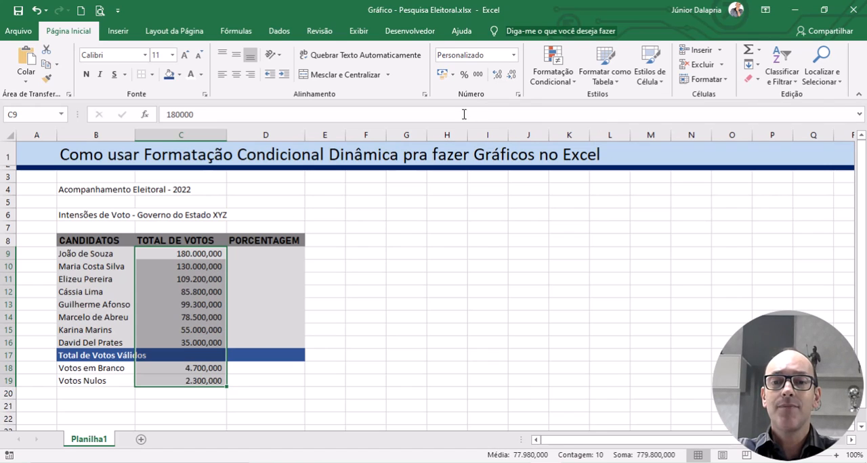
pyautogui.click(512, 76)
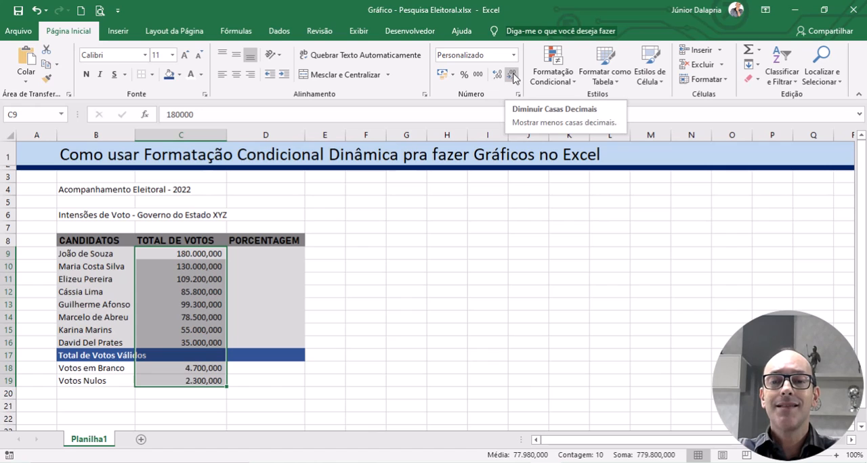
pyautogui.click(512, 76)
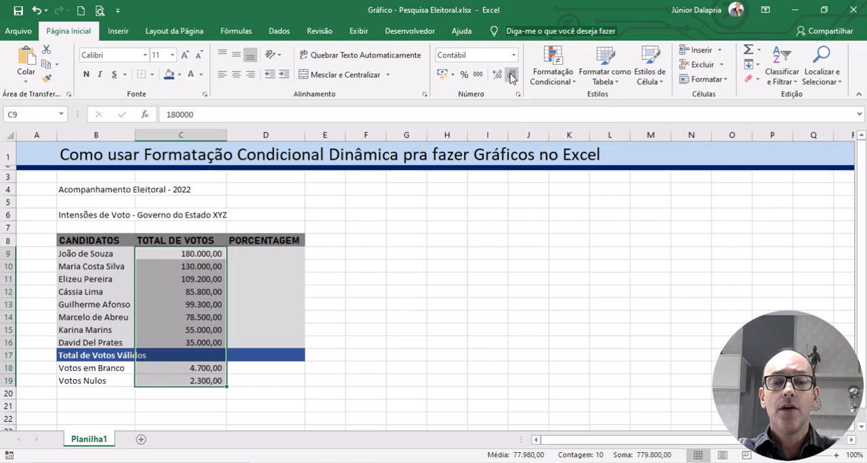
pyautogui.click(512, 76)
pyautogui.click(512, 76)
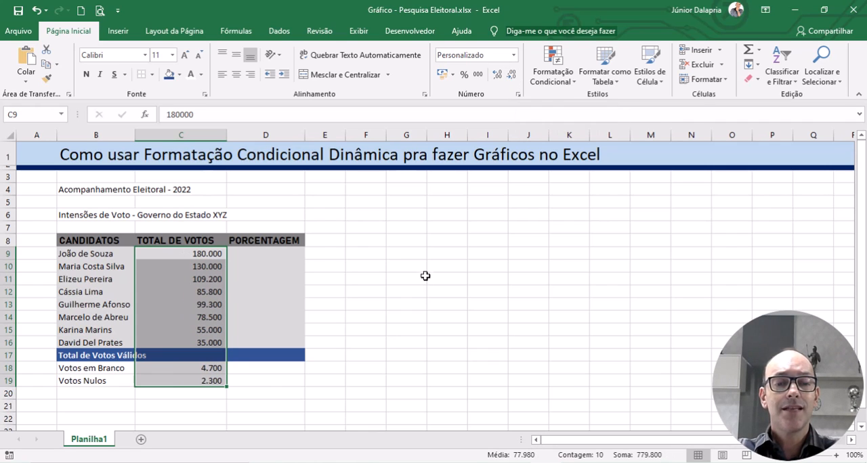
pyautogui.click(433, 277)
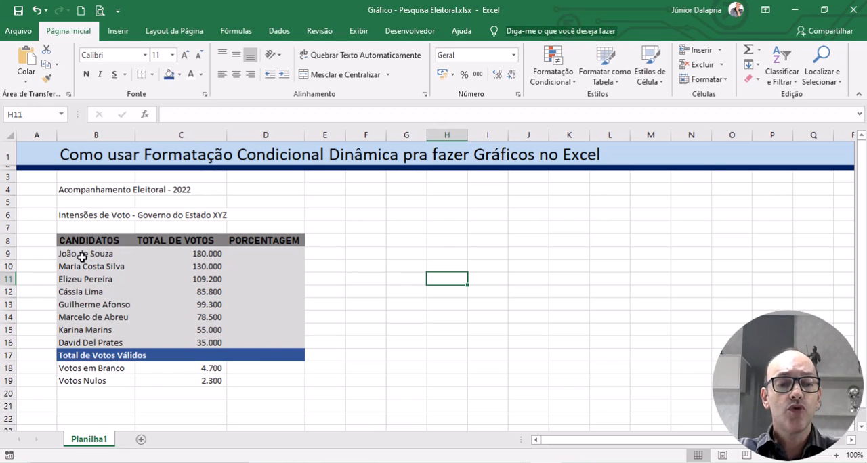
pyautogui.moveTo(84, 256); pyautogui.dragTo(265, 332)
pyautogui.click(416, 338)
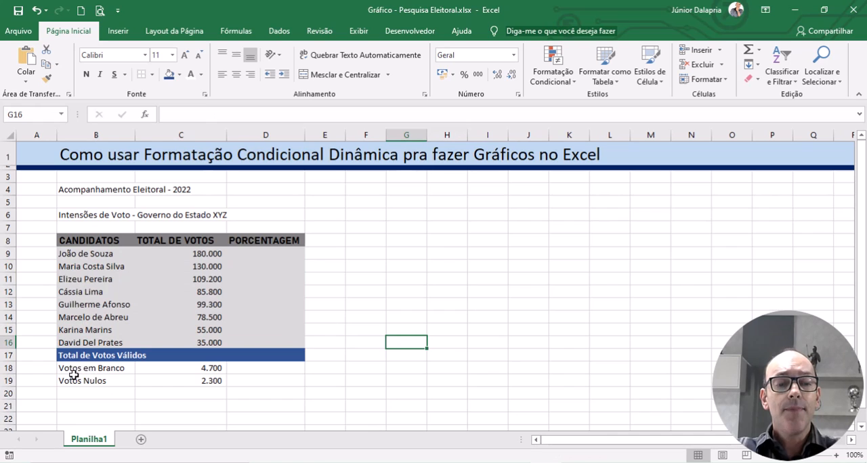
pyautogui.moveTo(76, 368); pyautogui.dragTo(231, 378)
pyautogui.click(437, 381)
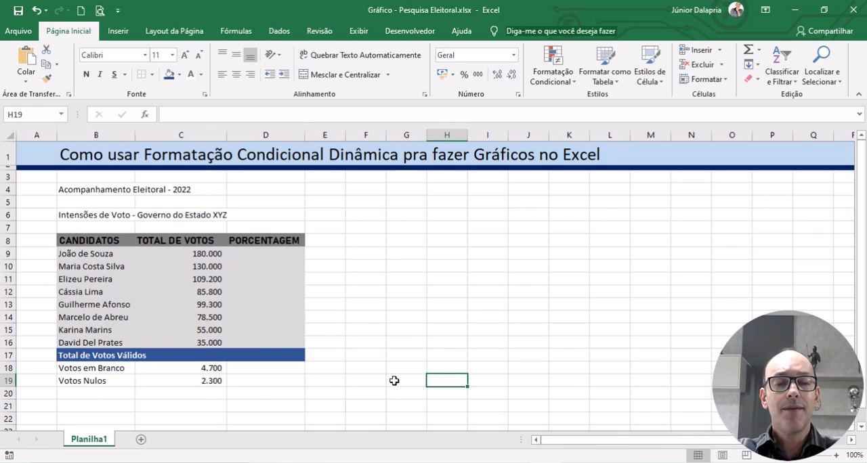
# Step: Enter the formula =C9+C10+C11 in C17 to add the first three candidates' votes
pyautogui.click(210, 353)
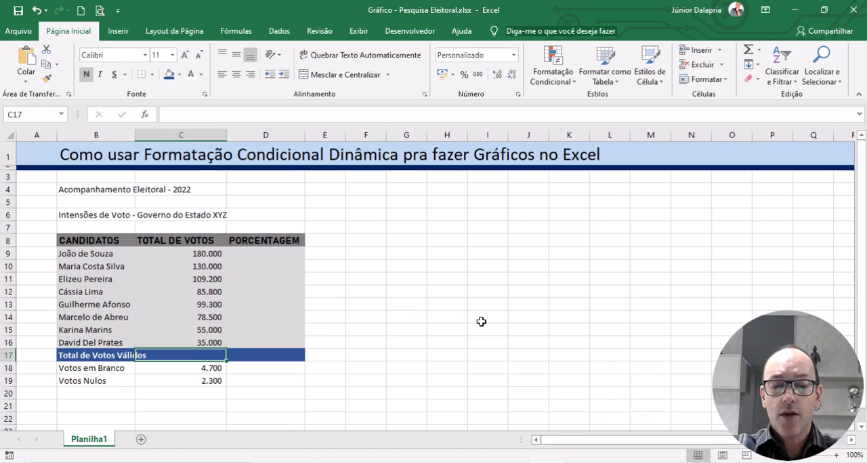
pyautogui.write('=')
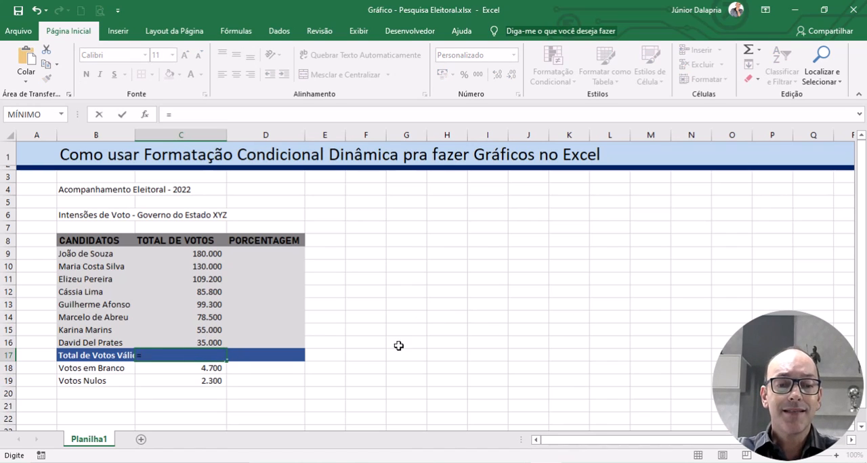
pyautogui.click(201, 254)
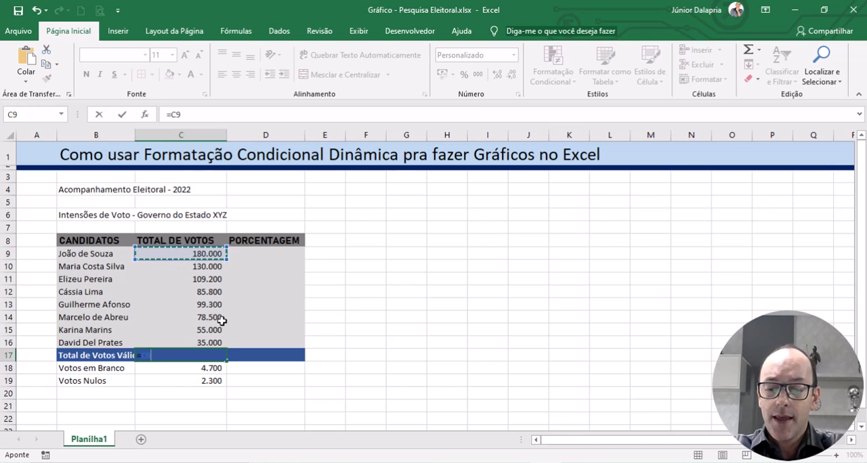
pyautogui.write('+')
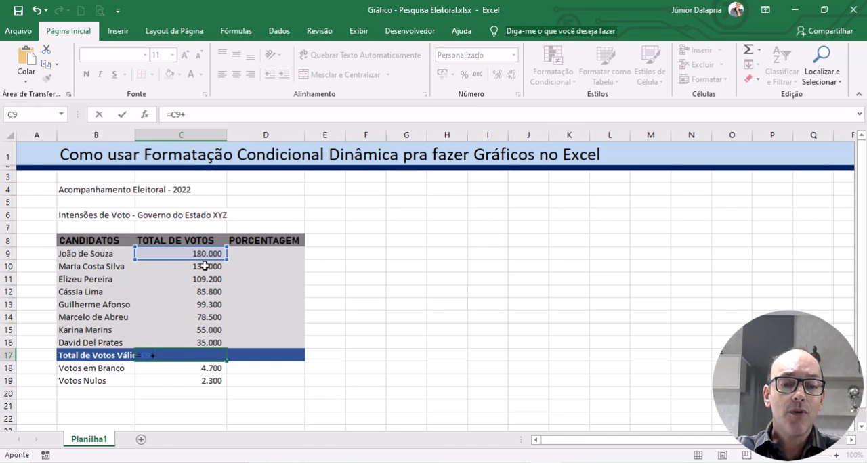
pyautogui.click(202, 267)
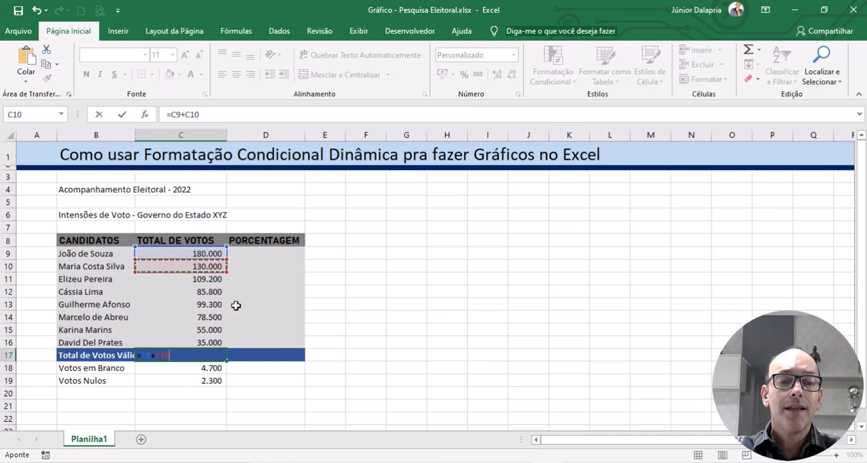
pyautogui.write('+')
pyautogui.click(208, 278)
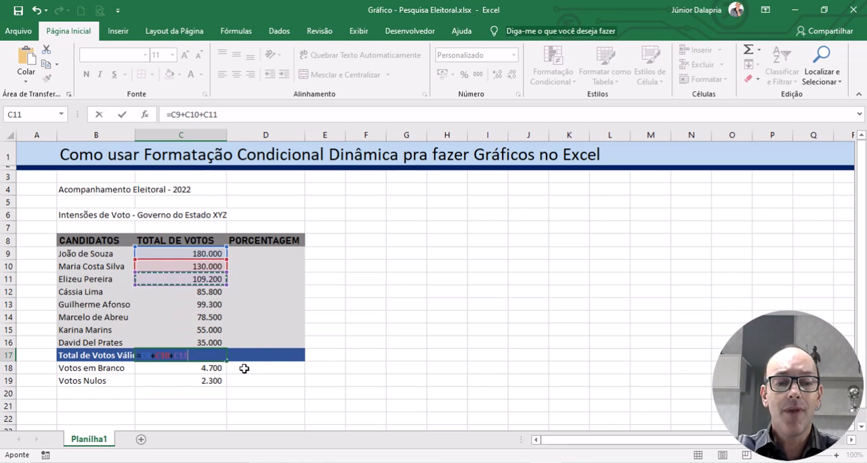
pyautogui.press('Return')
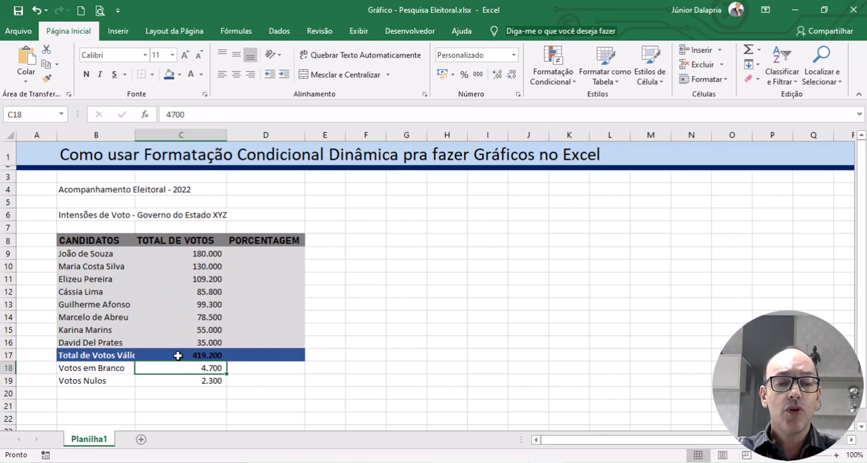
# Step: Change the font color of C17:D17 in the Total de Votos Válidos row to white
pyautogui.moveTo(180, 356); pyautogui.dragTo(231, 355)
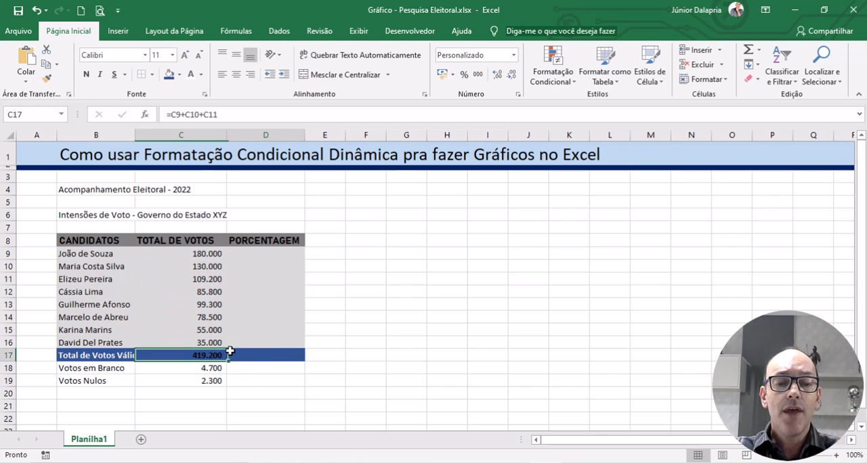
pyautogui.click(192, 74)
pyautogui.click(486, 315)
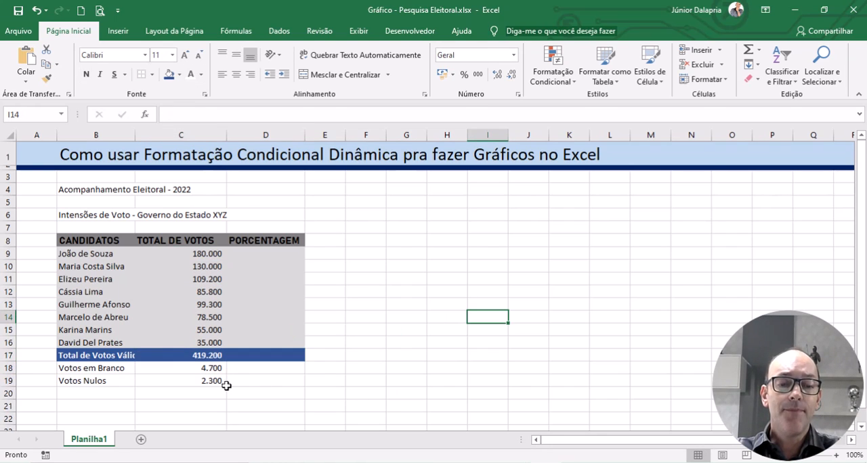
# Step: Replace the formula in C17 with an automatic sum of all candidates' votes, =SOMA(C9:C16)
pyautogui.click(185, 355)
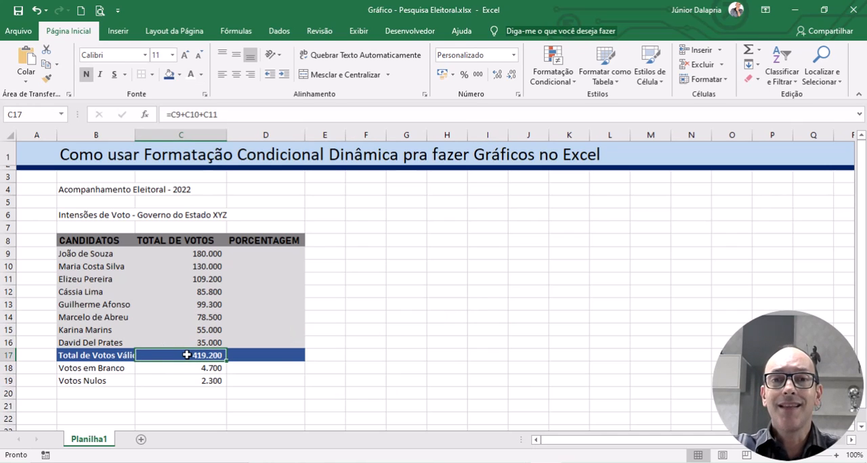
pyautogui.press('Delete')
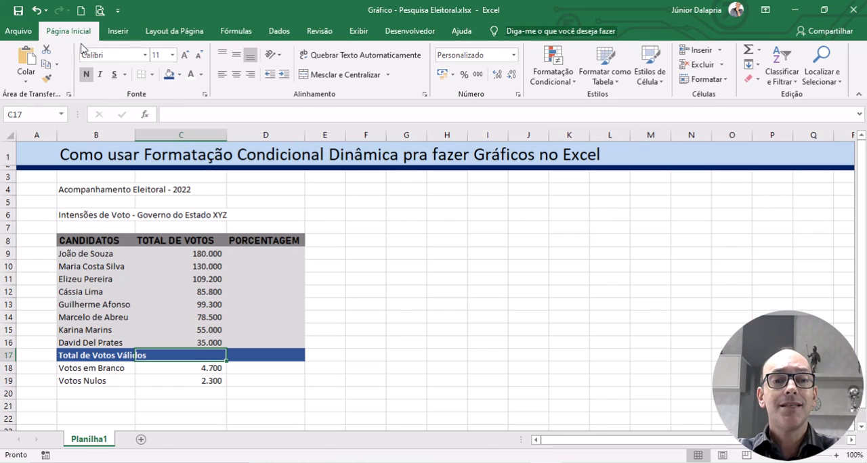
pyautogui.click(760, 53)
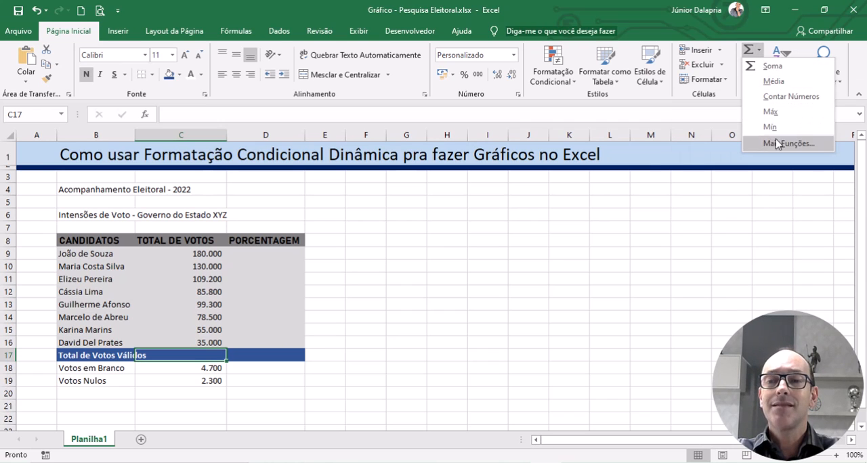
pyautogui.click(776, 69)
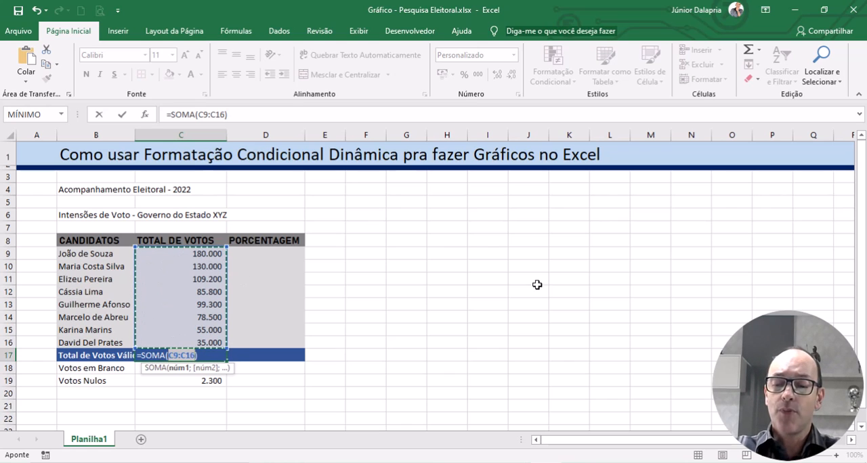
pyautogui.press('Return')
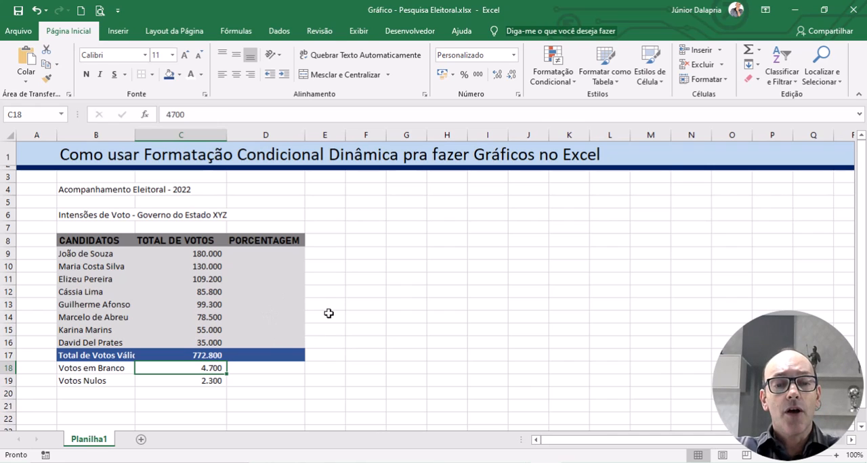
pyautogui.click(254, 252)
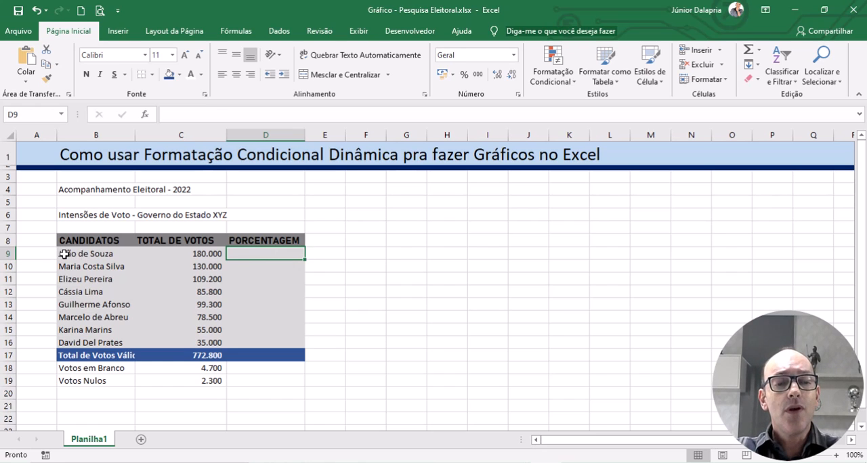
pyautogui.click(67, 252)
pyautogui.click(170, 253)
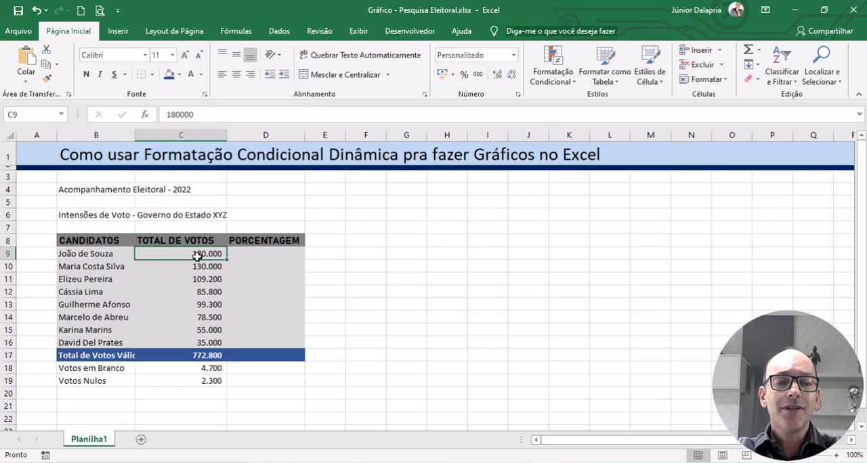
pyautogui.click(182, 357)
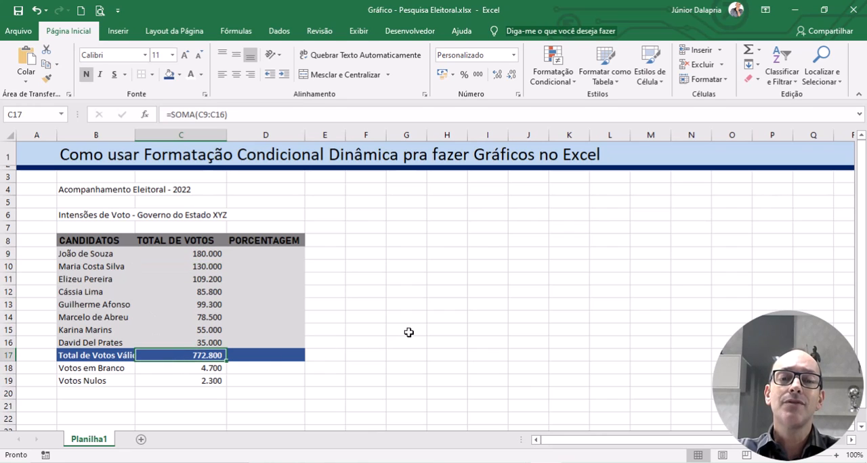
# Step: Calculate the first candidate's vote share in D9 with =C9/$C$17 and format it in percentage style
pyautogui.click(250, 254)
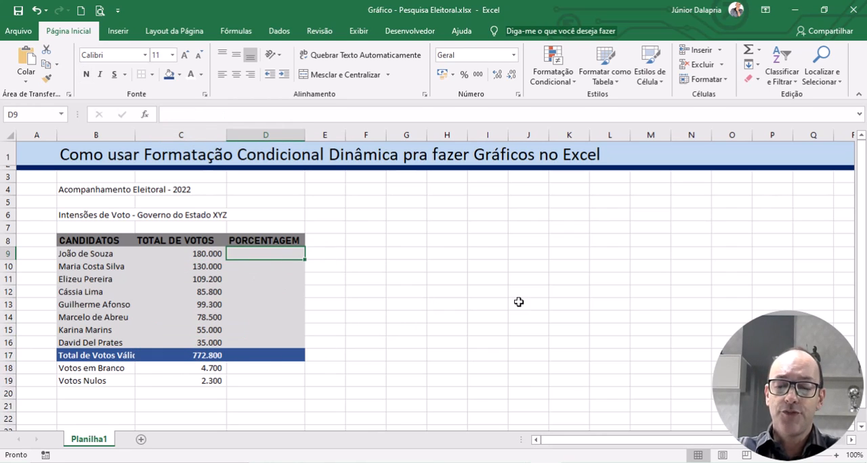
pyautogui.write('=')
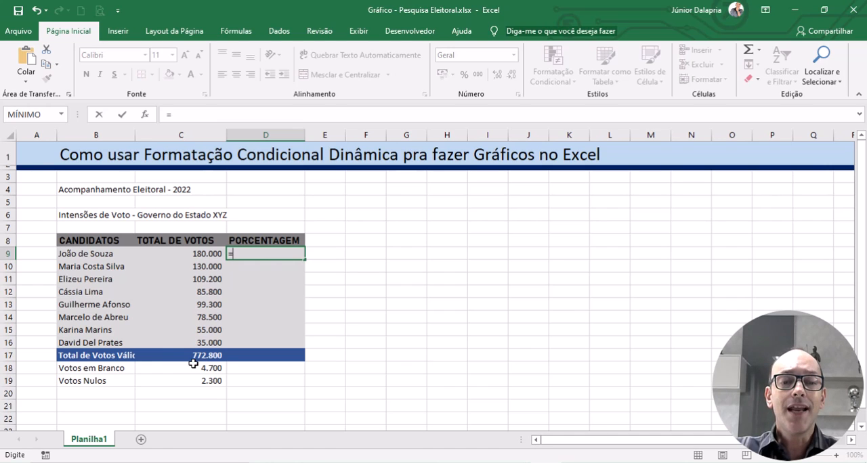
pyautogui.click(185, 254)
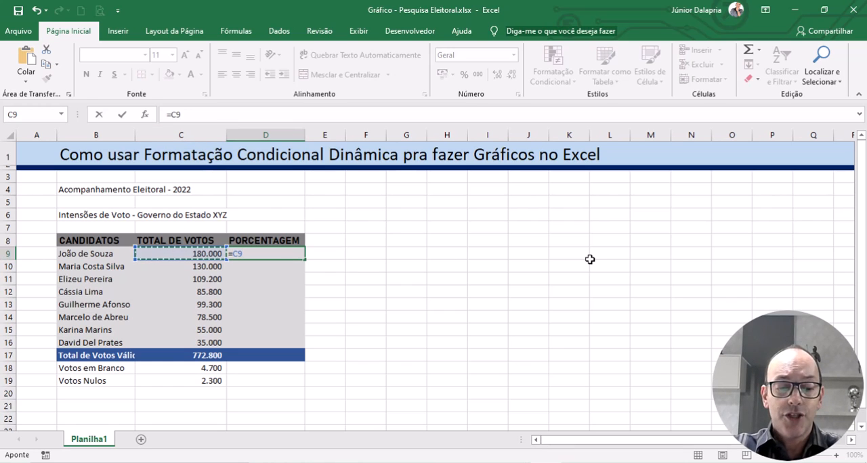
pyautogui.write('/')
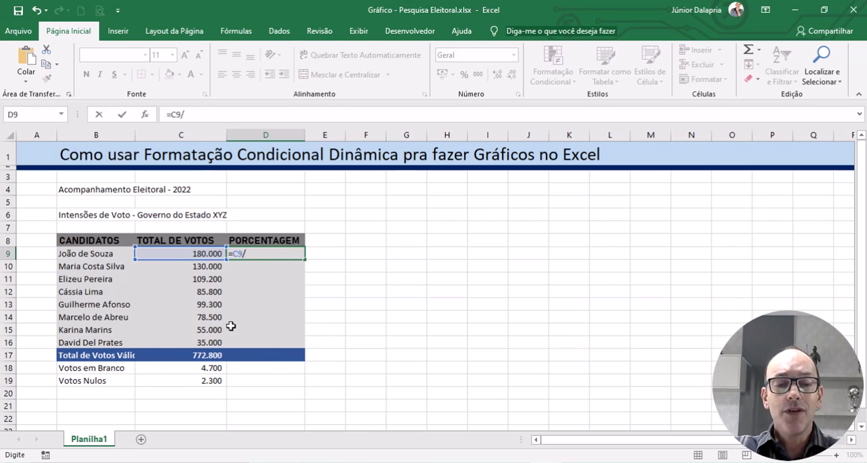
pyautogui.click(180, 358)
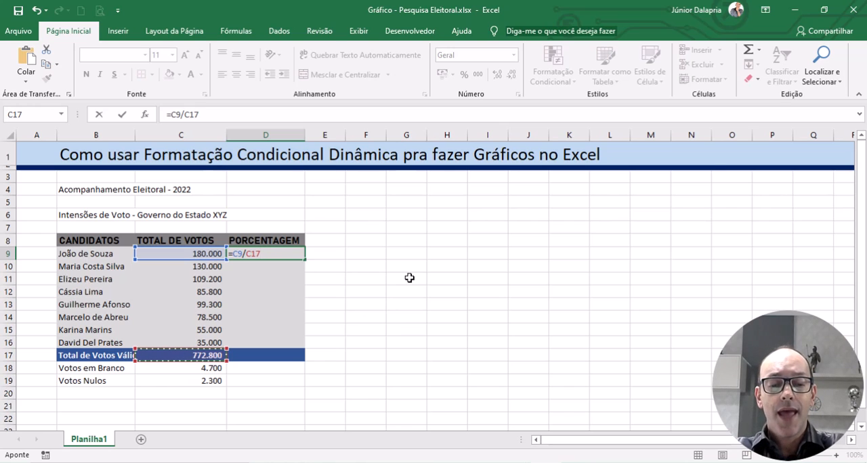
pyautogui.press('F4')
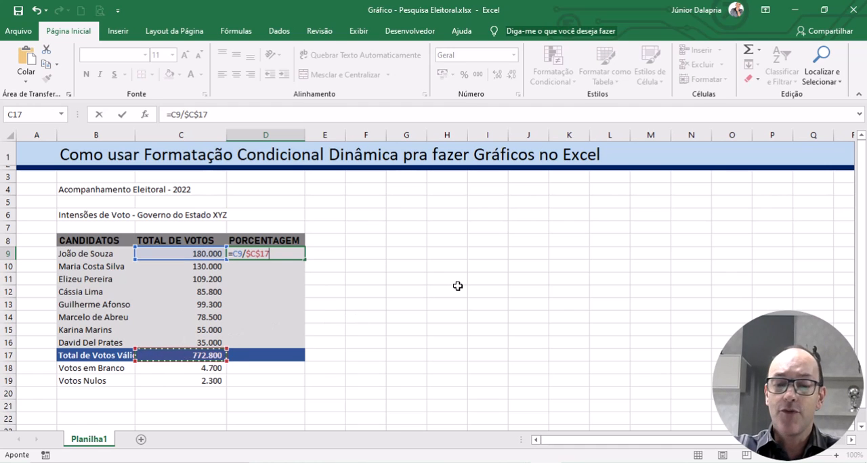
pyautogui.press('Return')
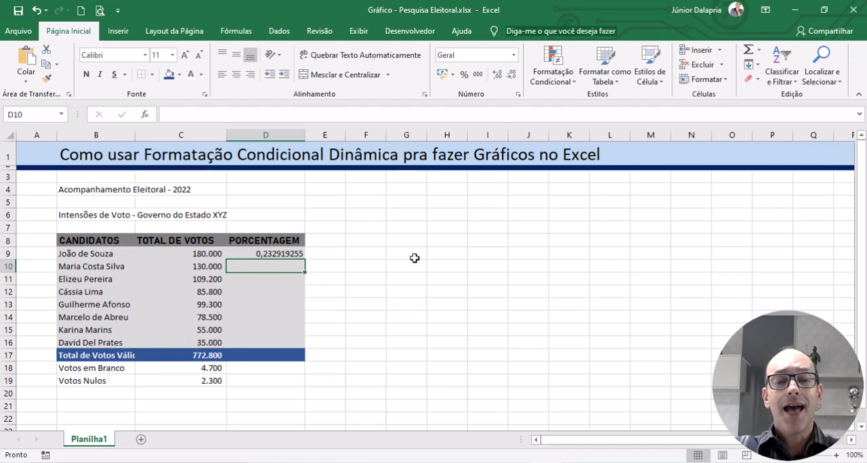
pyautogui.click(256, 257)
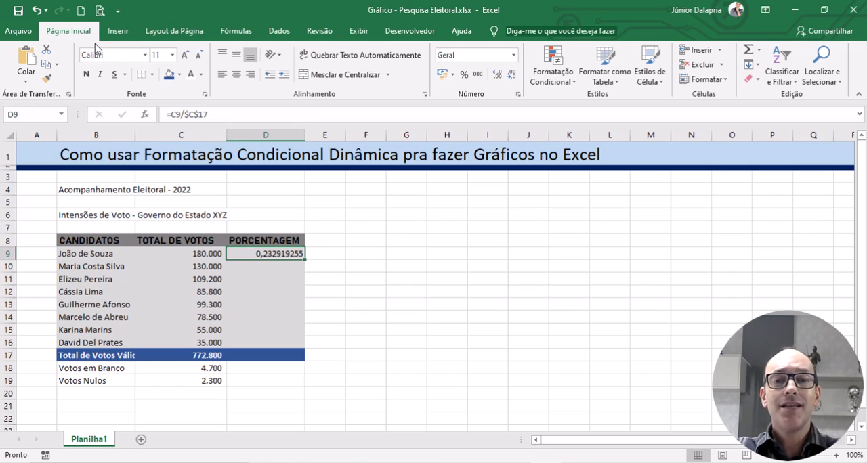
pyautogui.click(465, 76)
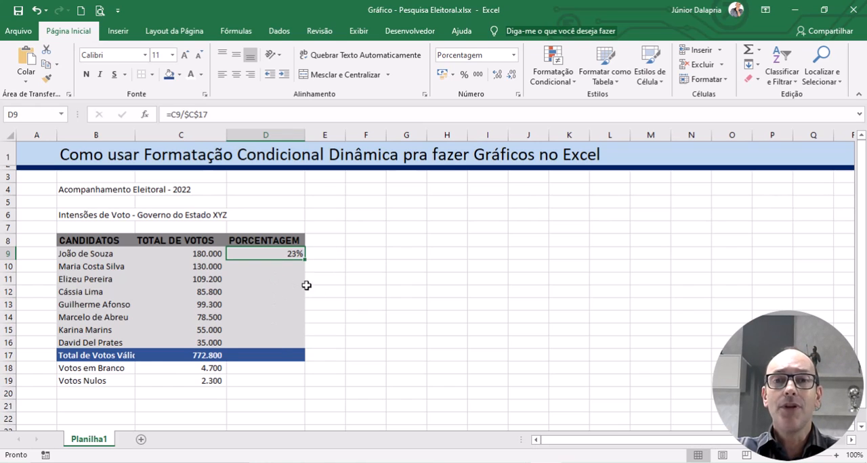
# Step: Copy the percentage formula from D9 into D10 and D11
pyautogui.hotkey('ctrl', 'c')
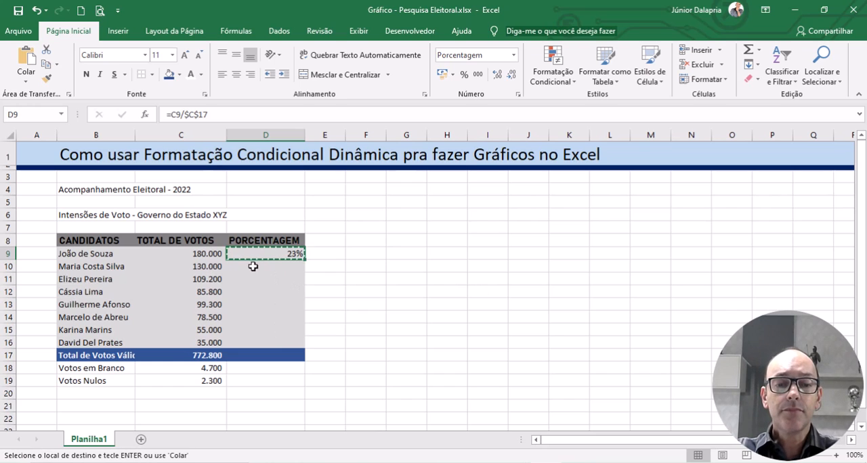
pyautogui.click(252, 264)
pyautogui.hotkey('ctrl', 'v')
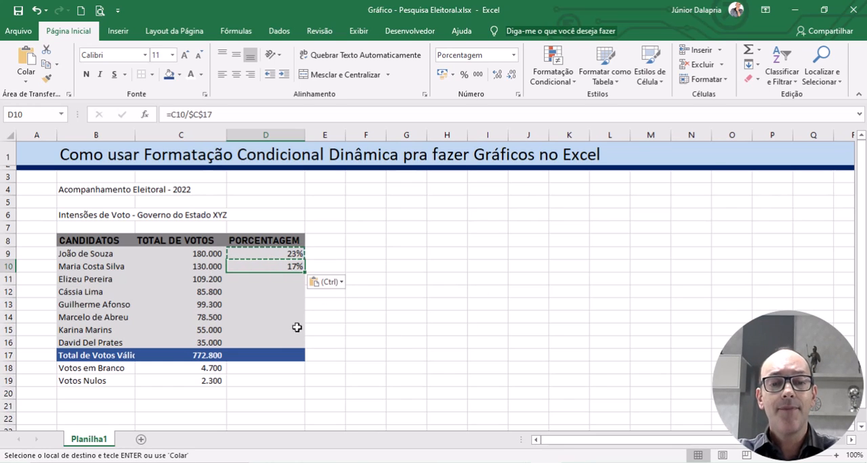
pyautogui.click(263, 278)
pyautogui.hotkey('ctrl', 'v')
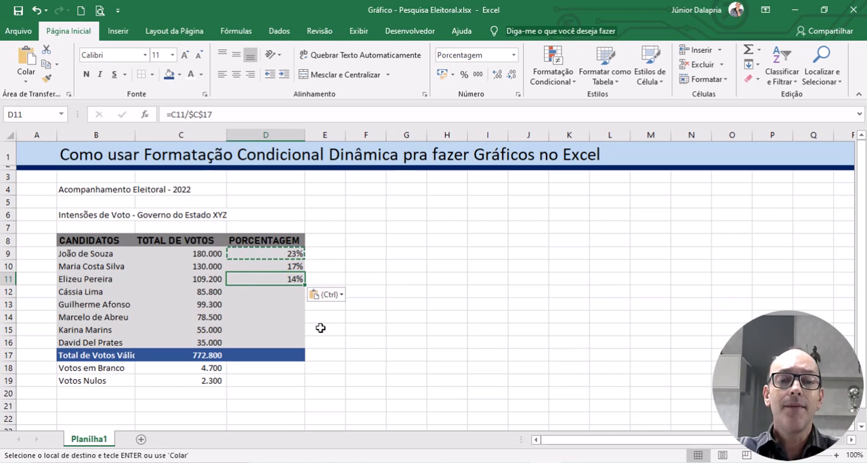
pyautogui.press('Escape')
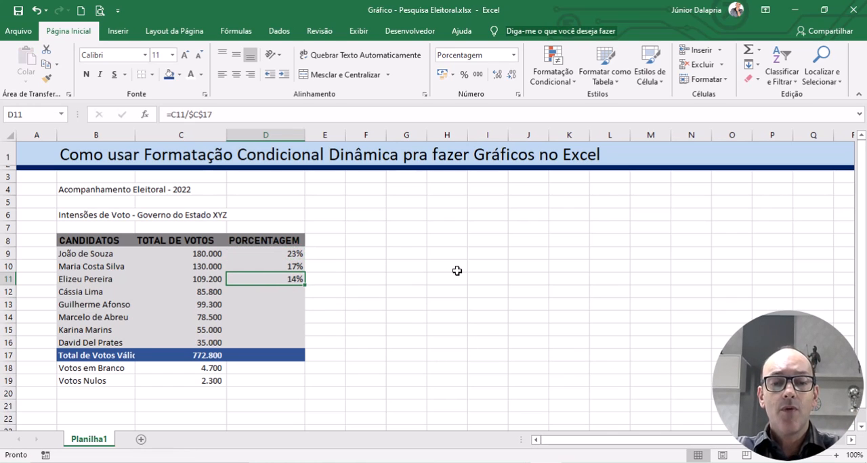
# Step: Inspect the cell references in the copied percentage formulas in D11 and D10
pyautogui.doubleClick(296, 280)
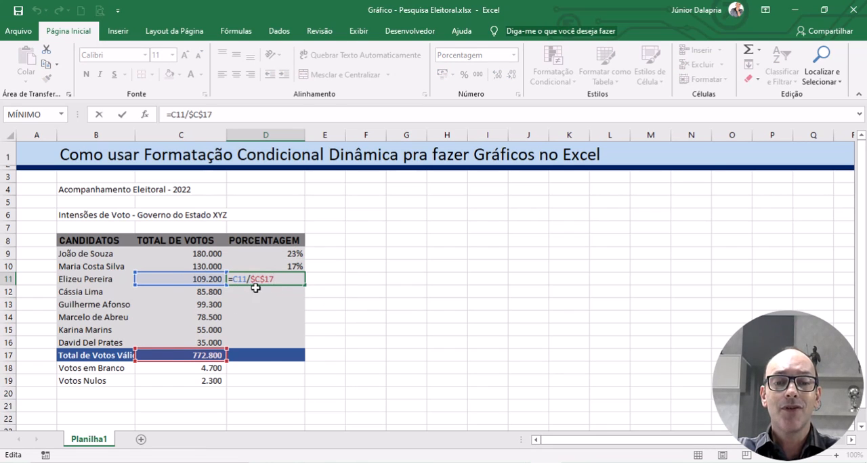
pyautogui.hotkey('ctrl', 'Return')
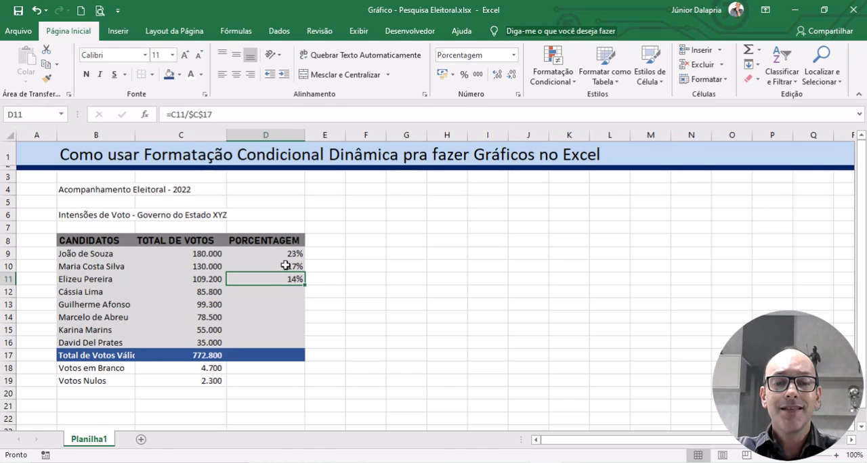
pyautogui.doubleClick(285, 266)
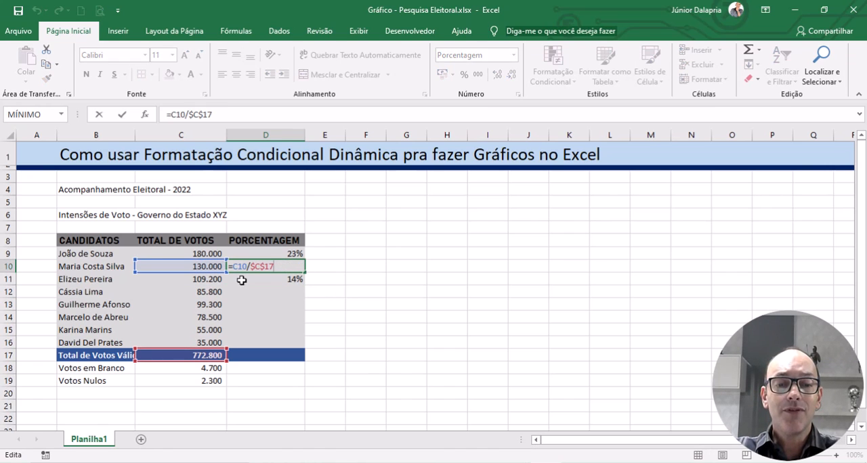
pyautogui.press('Escape')
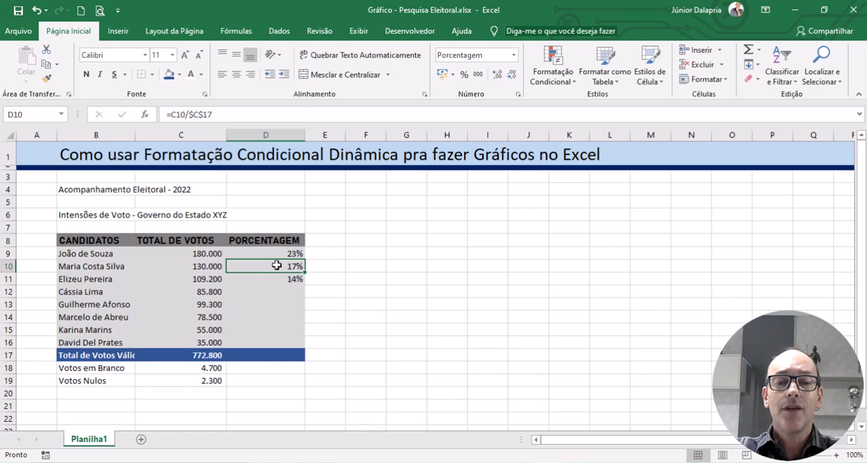
# Step: Clear the copied percentage formulas from D10:D11
pyautogui.moveTo(283, 266); pyautogui.dragTo(278, 282)
pyautogui.press('Delete')
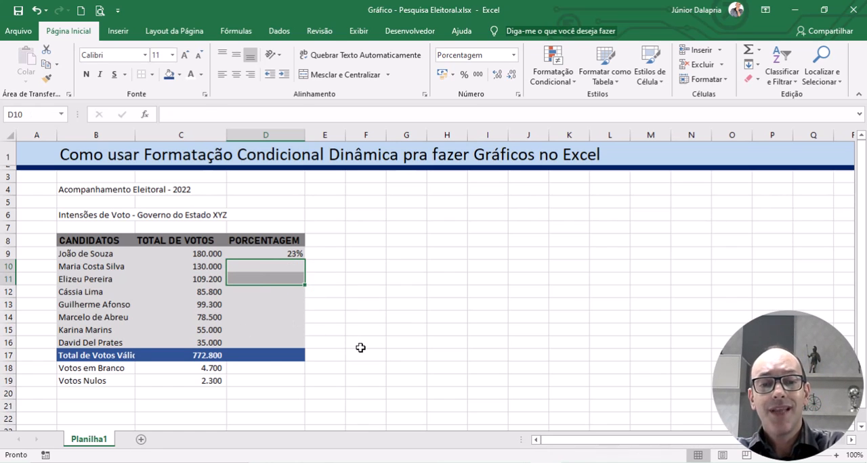
pyautogui.click(420, 304)
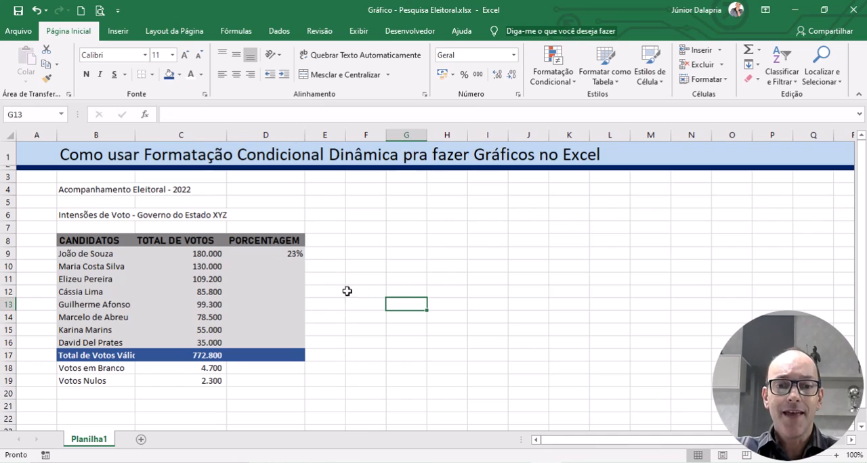
pyautogui.click(269, 255)
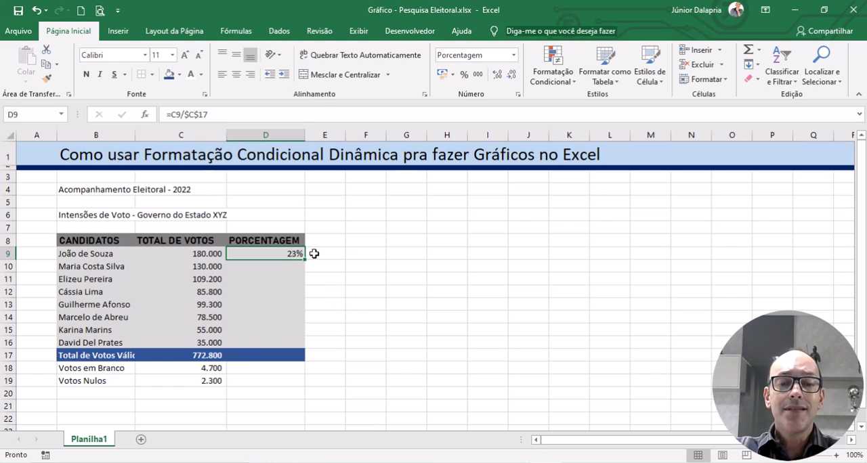
pyautogui.click(502, 229)
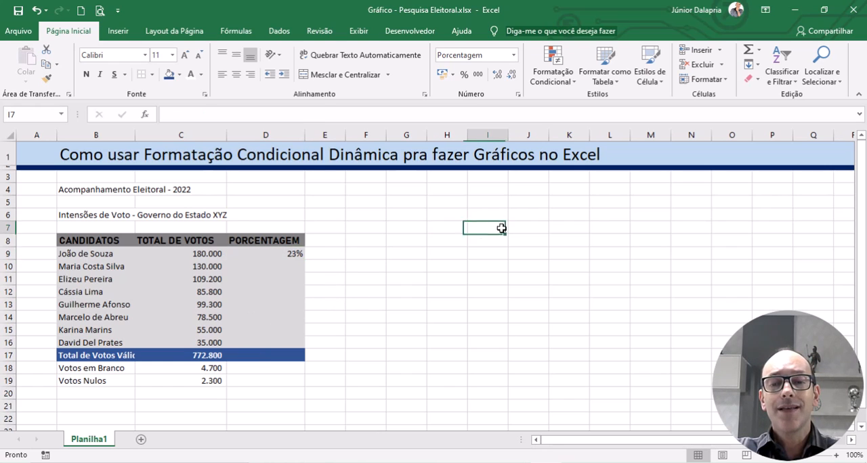
pyautogui.click(527, 288)
pyautogui.click(369, 200)
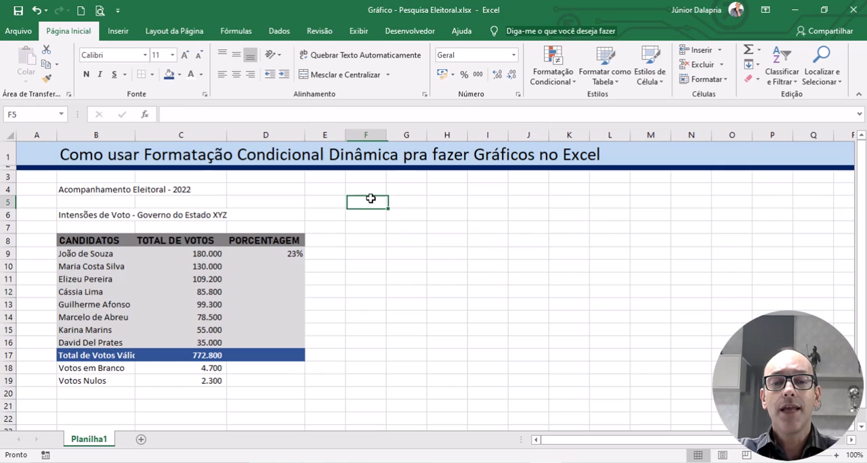
pyautogui.click(350, 251)
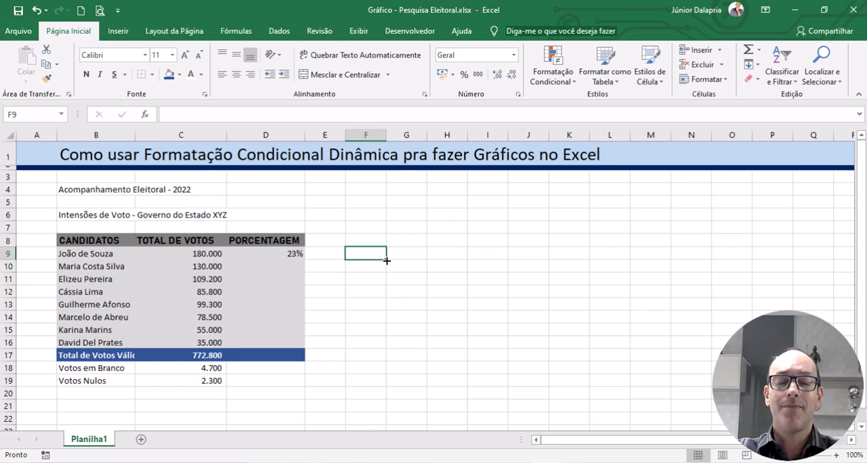
pyautogui.moveTo(386, 260); pyautogui.dragTo(389, 337)
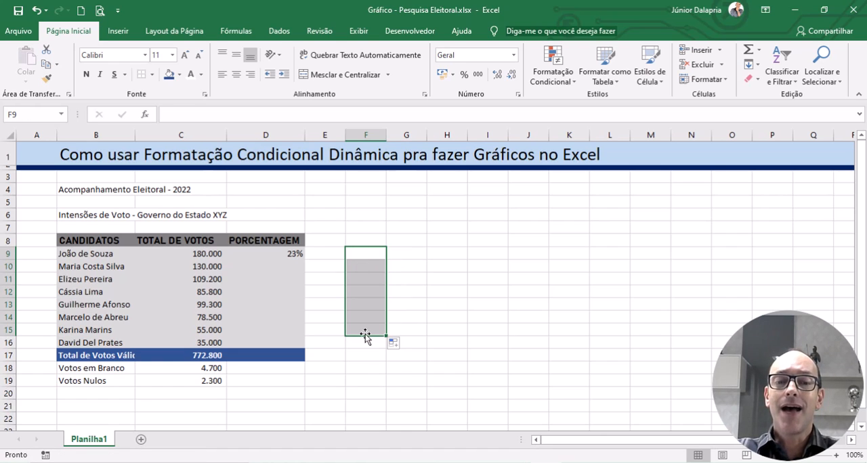
pyautogui.click(378, 253)
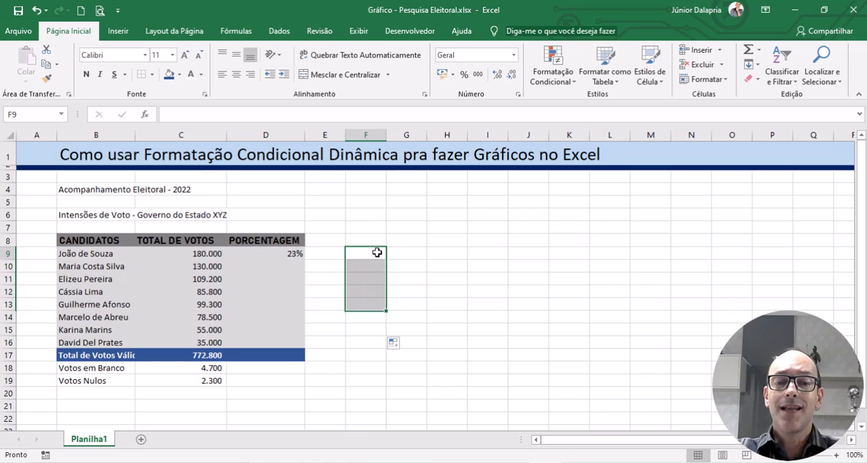
# Step: Fill the percentage formula from D9 down to the last candidate's row, D16
pyautogui.click(288, 253)
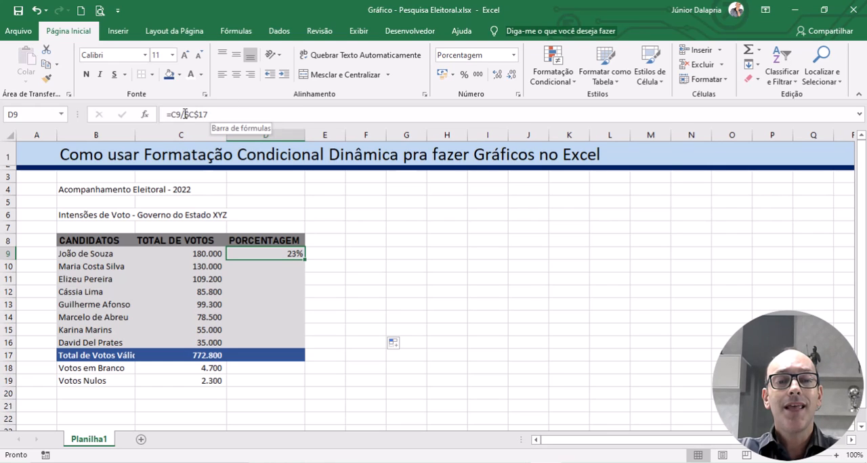
pyautogui.moveTo(304, 260); pyautogui.dragTo(304, 350)
pyautogui.click(390, 279)
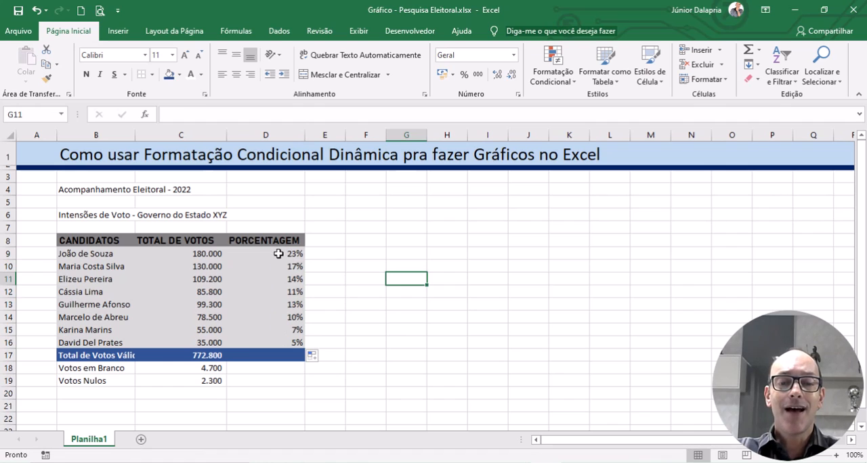
# Step: Center the PORCENTAGEM column cells D9:D19 horizontally
pyautogui.moveTo(279, 253); pyautogui.dragTo(283, 381)
pyautogui.click(235, 74)
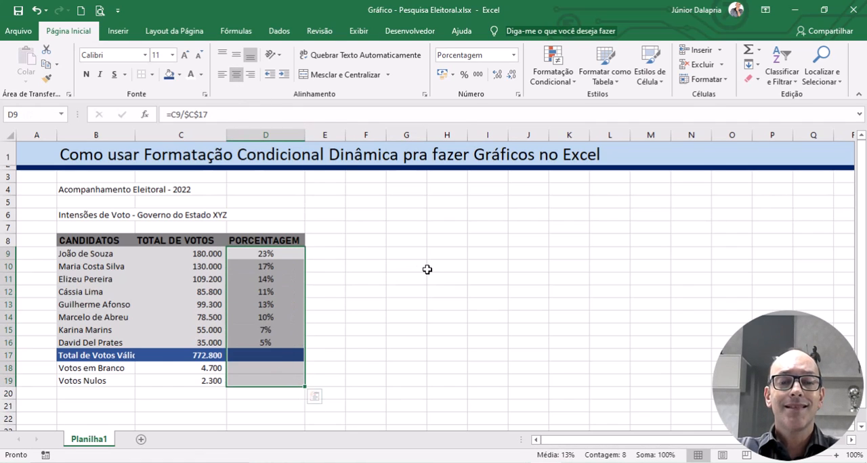
pyautogui.click(433, 267)
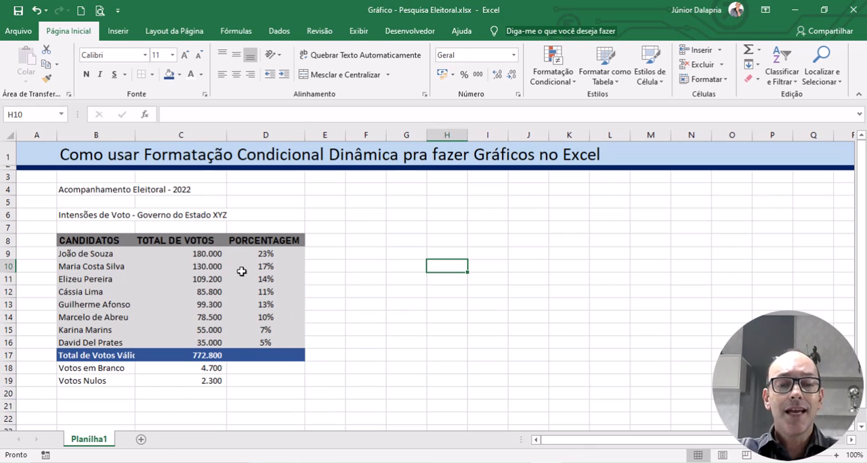
# Step: Review the candidates' rows and compare the percentage in D9 with its source cells C9 and C17
pyautogui.moveTo(82, 256); pyautogui.dragTo(261, 257)
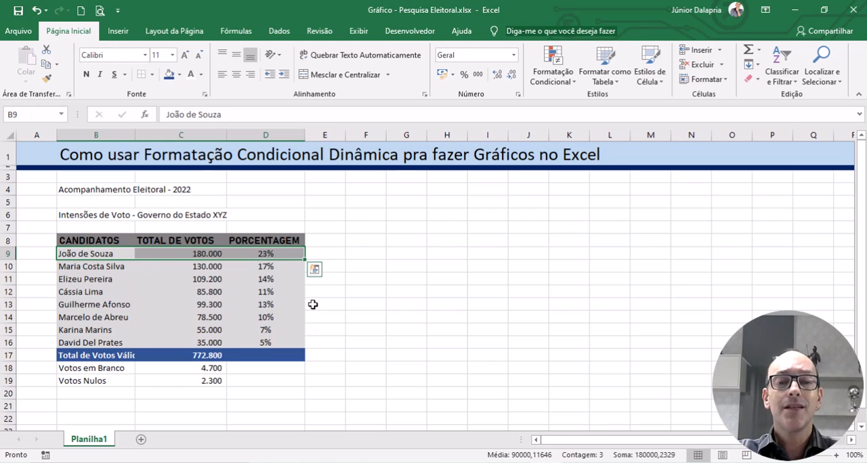
pyautogui.click(275, 281)
pyautogui.moveTo(110, 281); pyautogui.dragTo(487, 276)
pyautogui.click(488, 276)
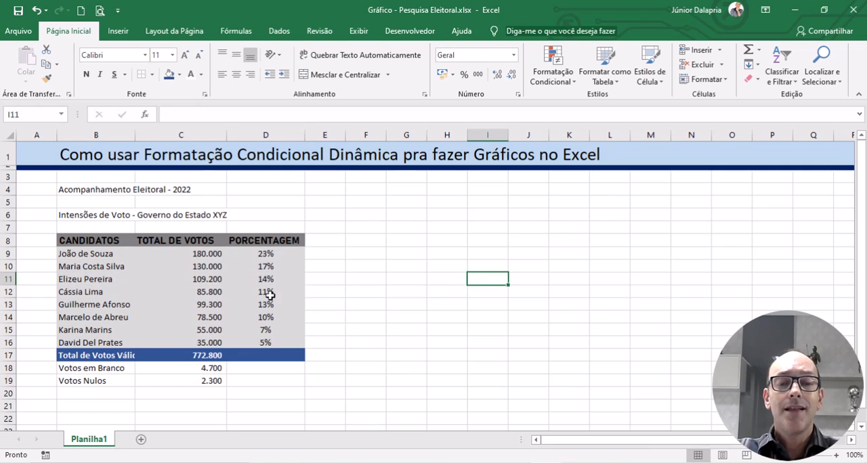
pyautogui.click(264, 254)
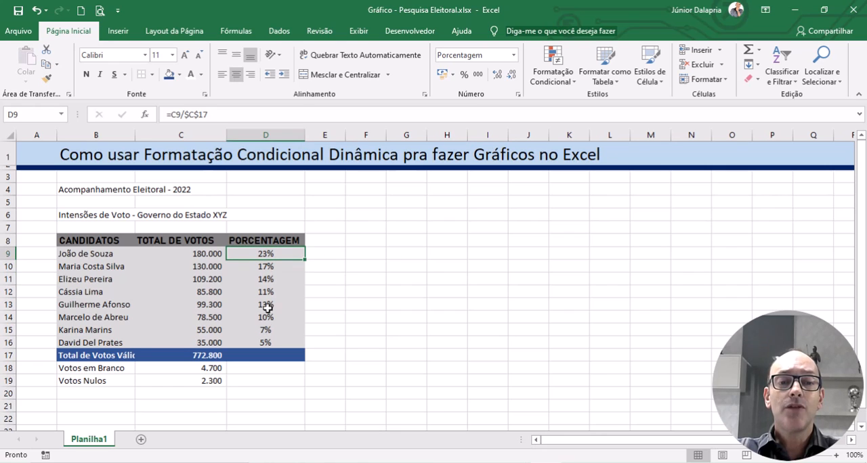
pyautogui.click(189, 254)
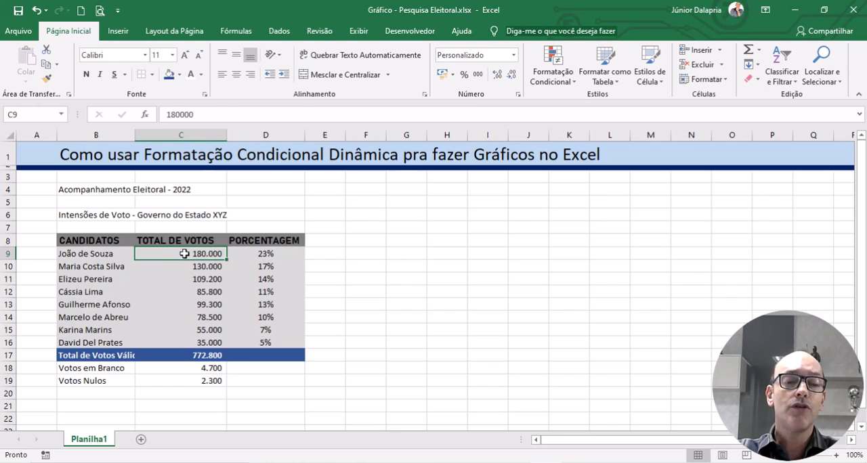
pyautogui.click(199, 356)
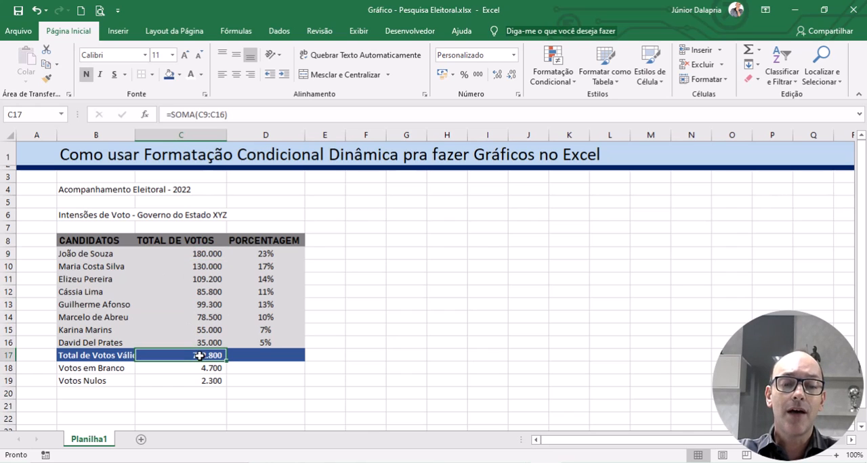
pyautogui.click(377, 280)
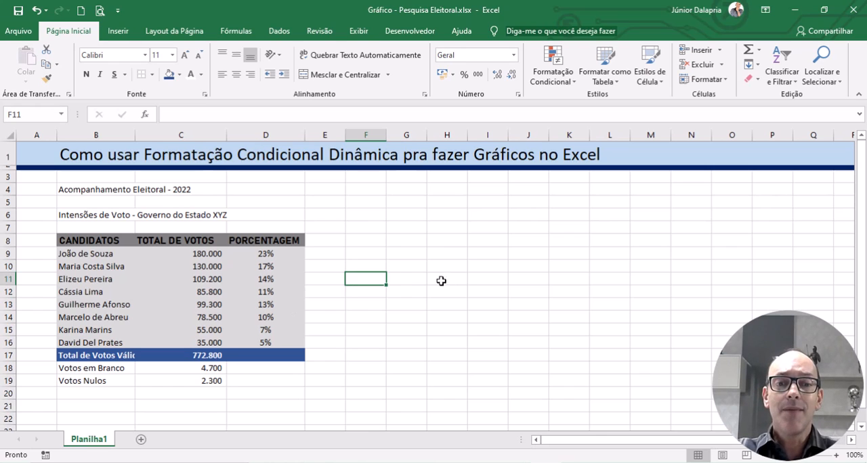
# Step: Clear all the candidates' percentage formulas from D9:D16
pyautogui.click(269, 254)
pyautogui.moveTo(269, 254); pyautogui.dragTo(265, 342)
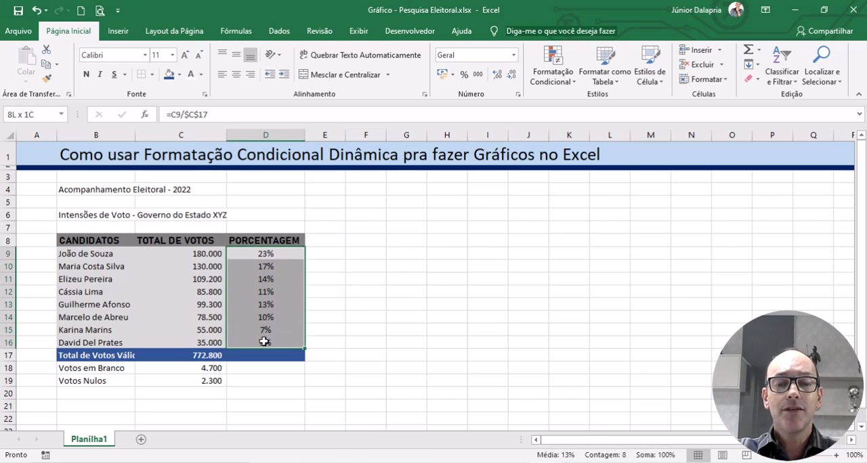
pyautogui.press('Delete')
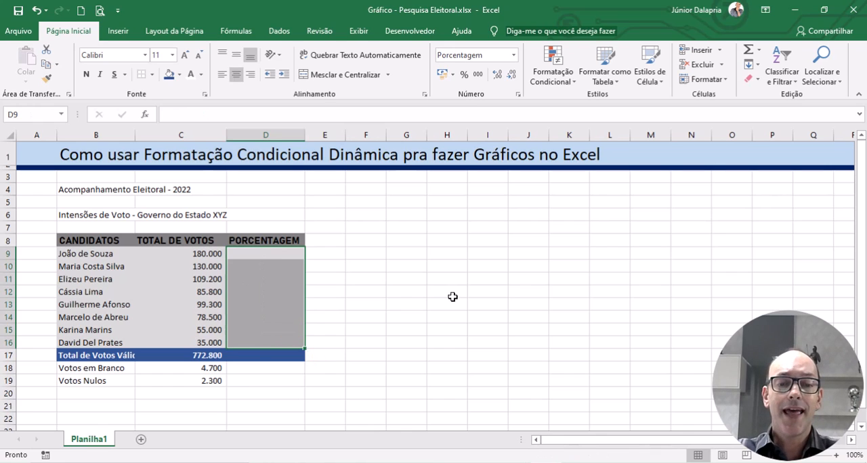
pyautogui.click(452, 296)
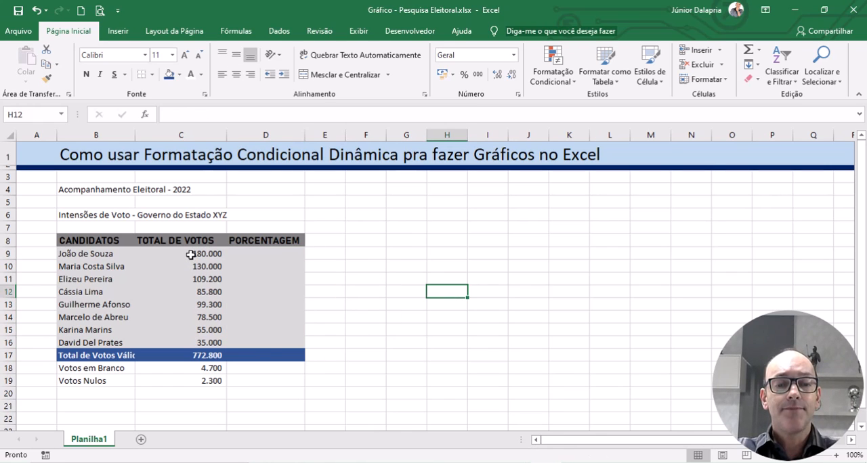
# Step: Use Quick Analysis on the vote counts in C9:C16 to add the % Total column calculation in D9:D16
pyautogui.moveTo(190, 255); pyautogui.dragTo(190, 338)
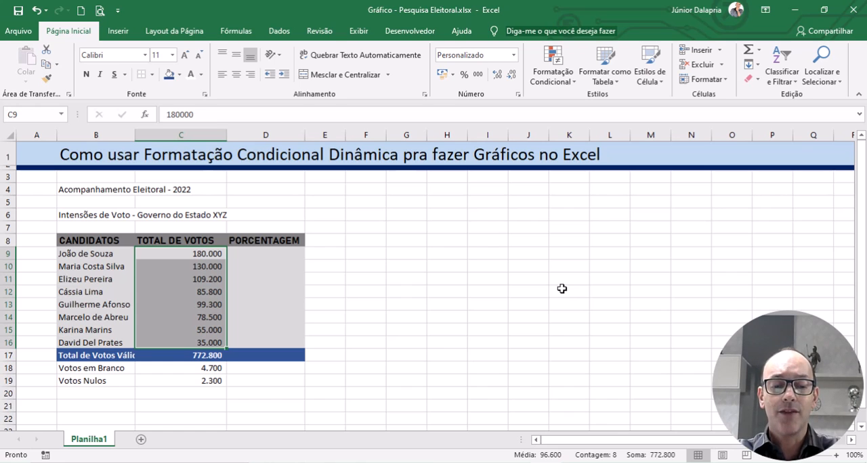
pyautogui.hotkey('ctrl', 'q')
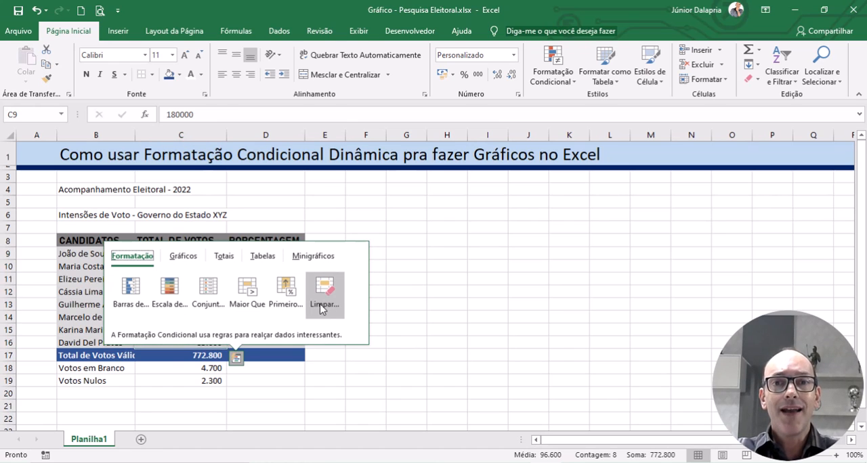
pyautogui.click(226, 261)
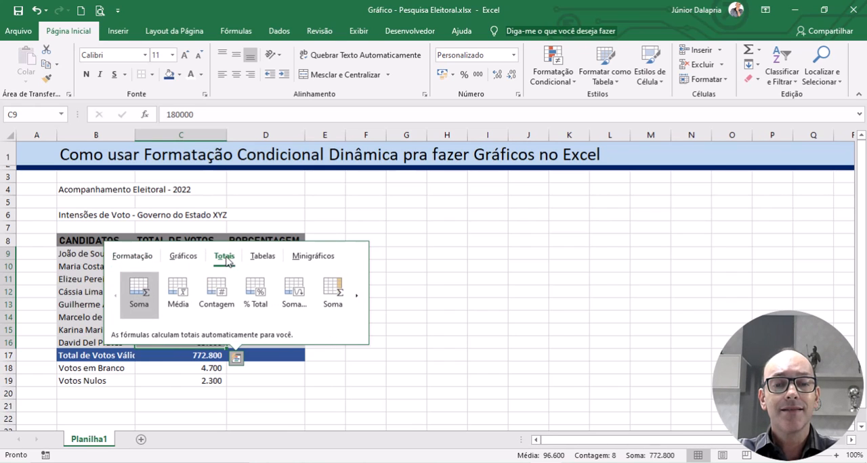
pyautogui.click(362, 308)
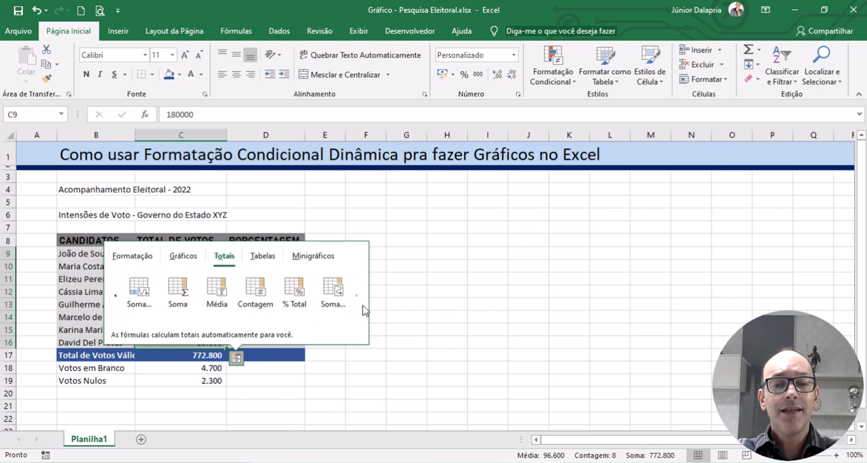
pyautogui.click(292, 288)
pyautogui.click(367, 292)
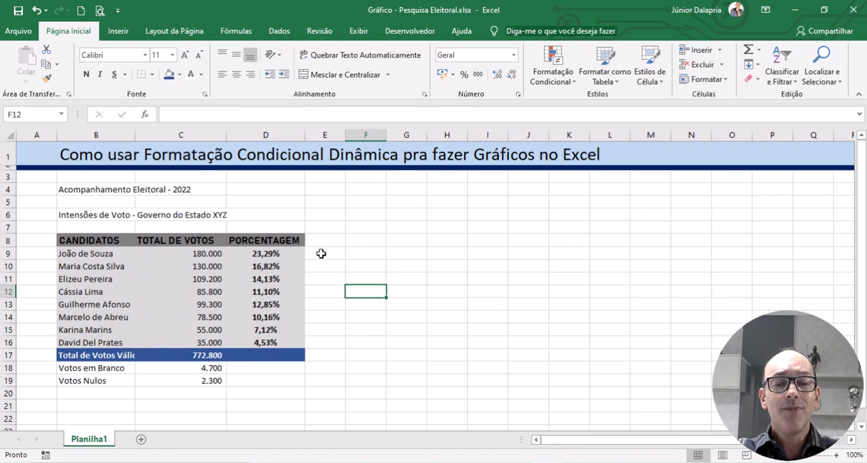
# Step: Reduce the percentages in D9:D16 to zero decimal places
pyautogui.moveTo(287, 254); pyautogui.dragTo(288, 347)
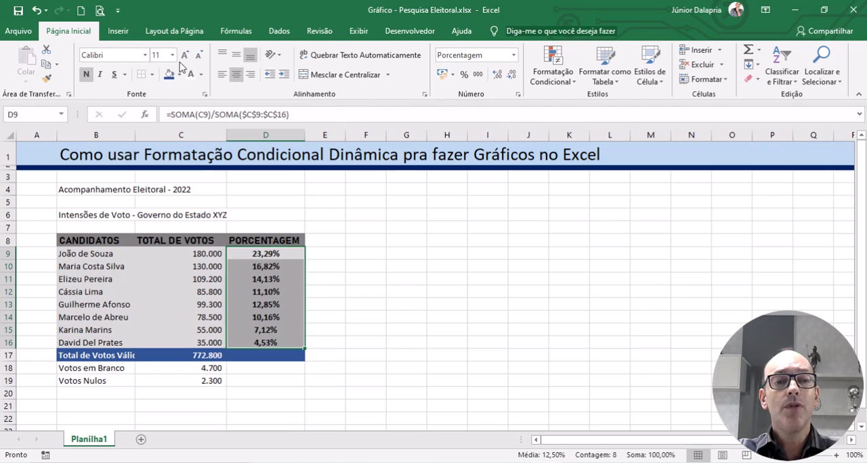
pyautogui.click(511, 75)
pyautogui.click(511, 74)
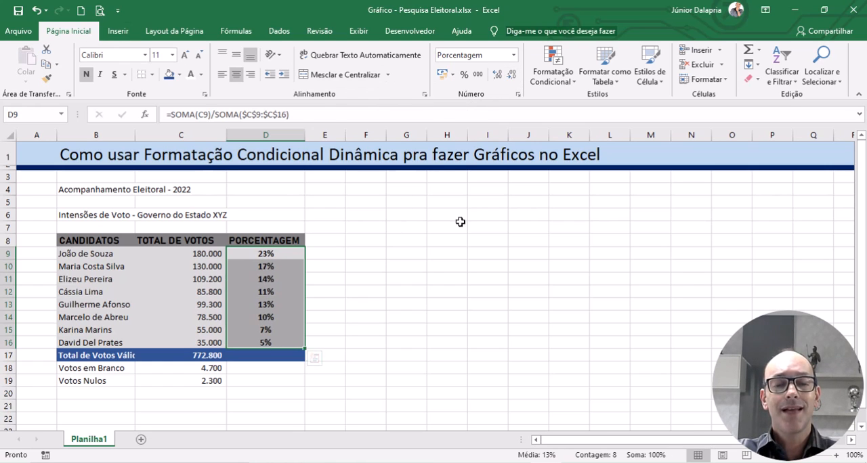
pyautogui.click(442, 266)
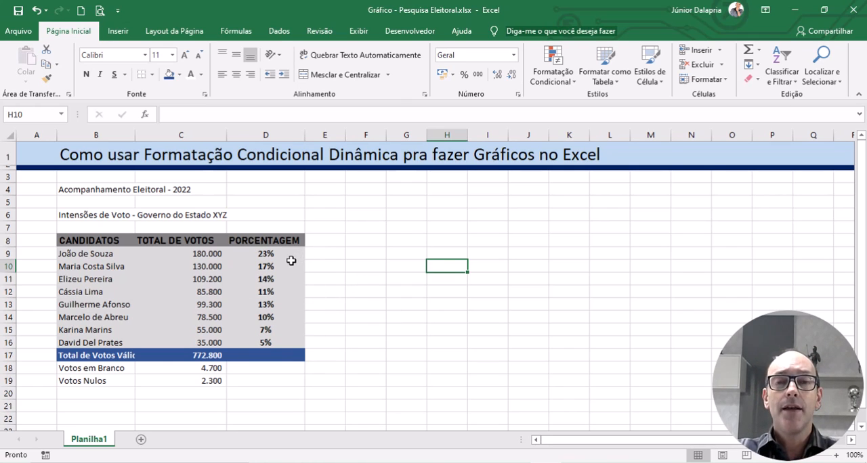
pyautogui.click(185, 254)
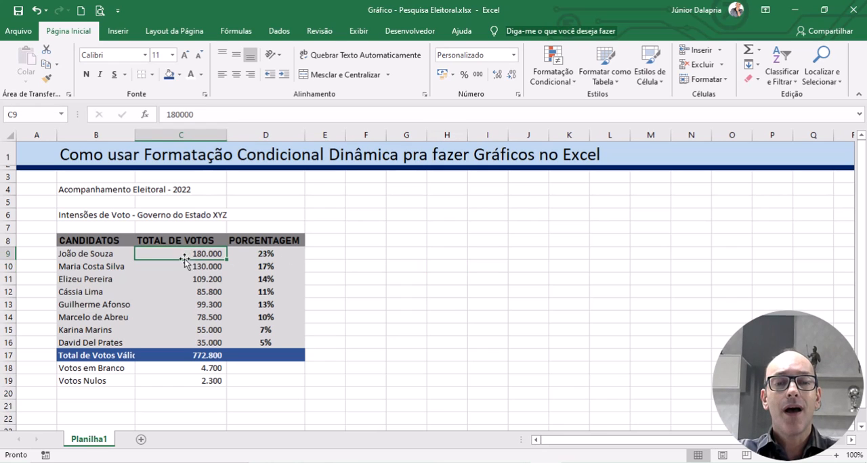
pyautogui.click(201, 355)
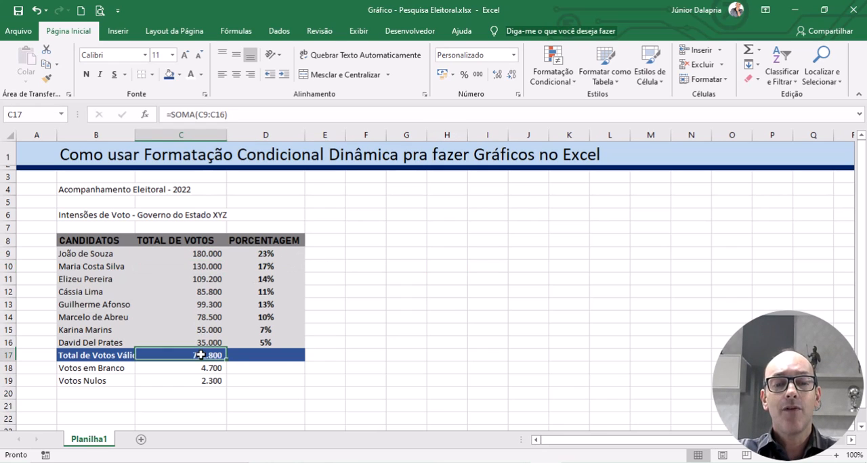
# Step: Calculate the blank votes' share of the valid total in D18 with the formula =C18/$C$17
pyautogui.click(258, 372)
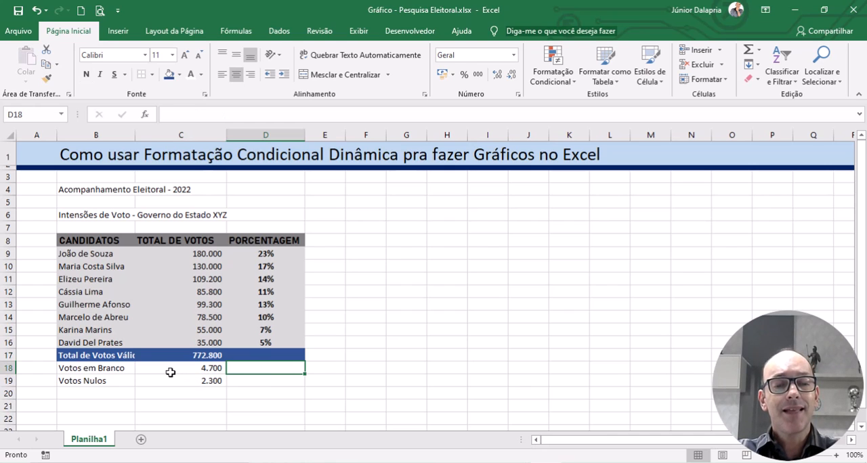
pyautogui.click(194, 372)
pyautogui.click(192, 356)
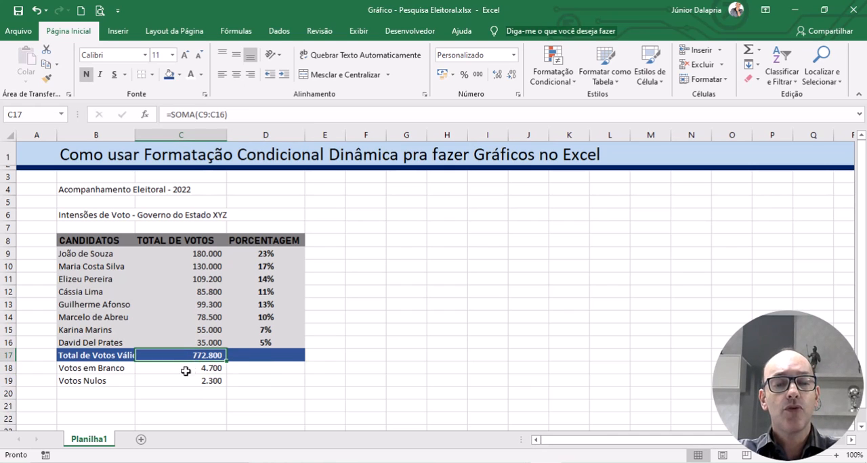
pyautogui.click(190, 381)
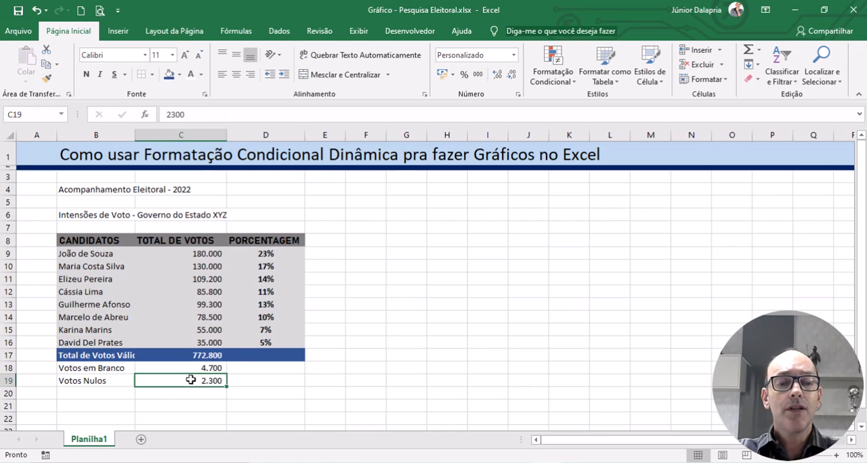
pyautogui.click(250, 369)
pyautogui.write('=')
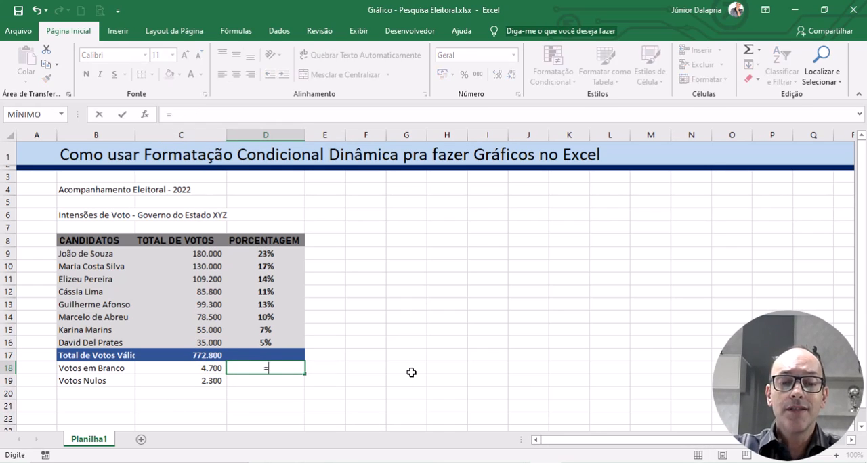
pyautogui.click(200, 372)
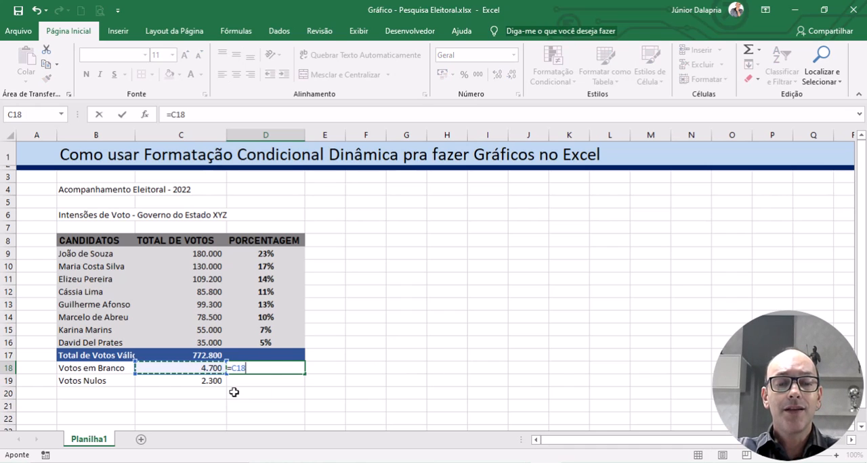
pyautogui.write('/')
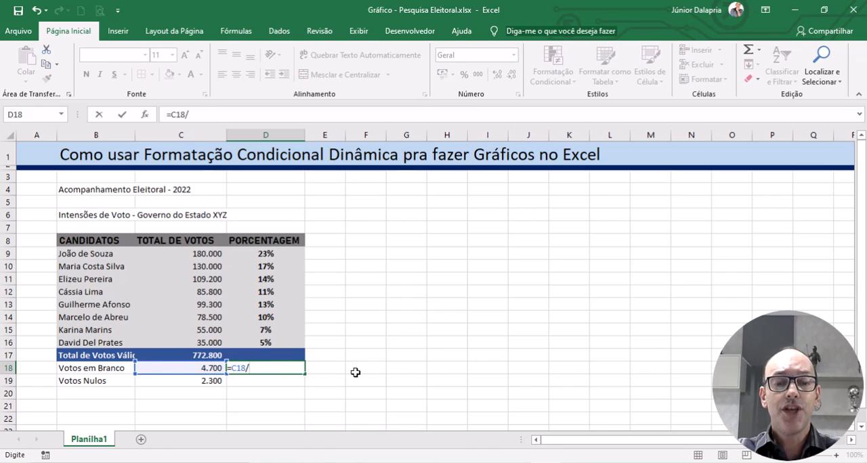
pyautogui.click(182, 357)
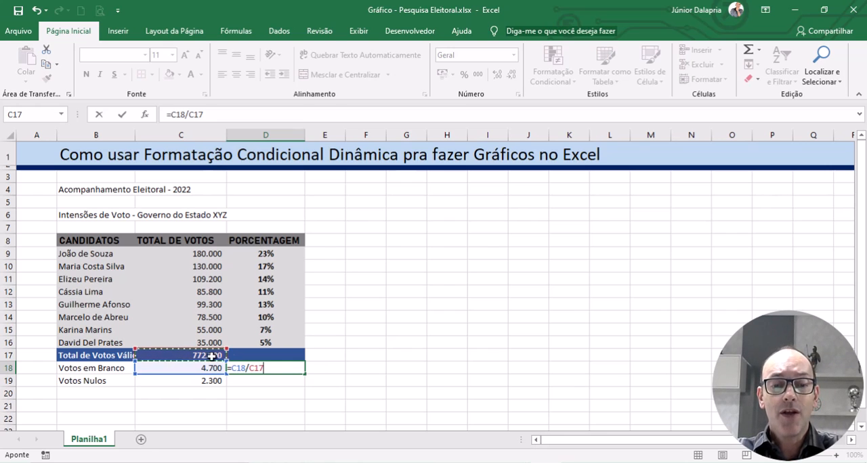
pyautogui.press('F4')
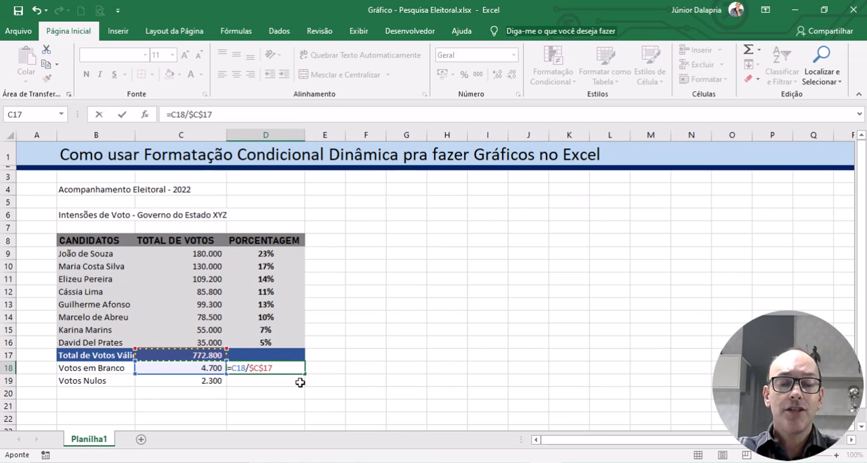
pyautogui.press('Return')
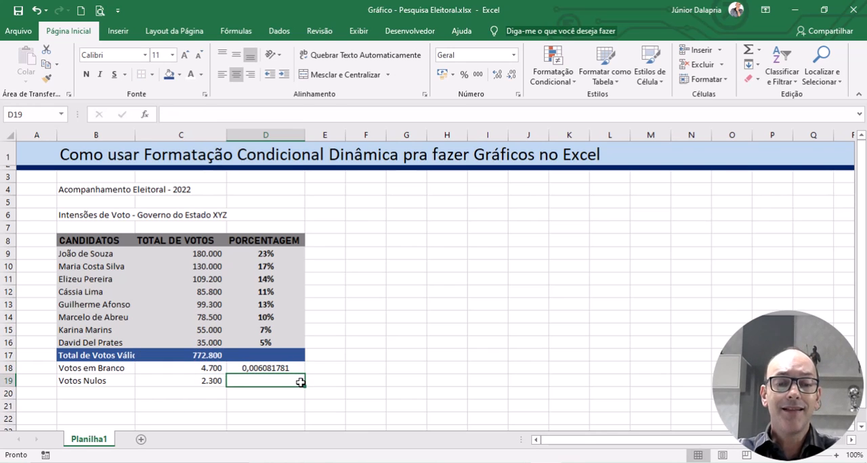
# Step: Format D18 as a percentage and fill its formula down to D19 for the null votes
pyautogui.click(271, 370)
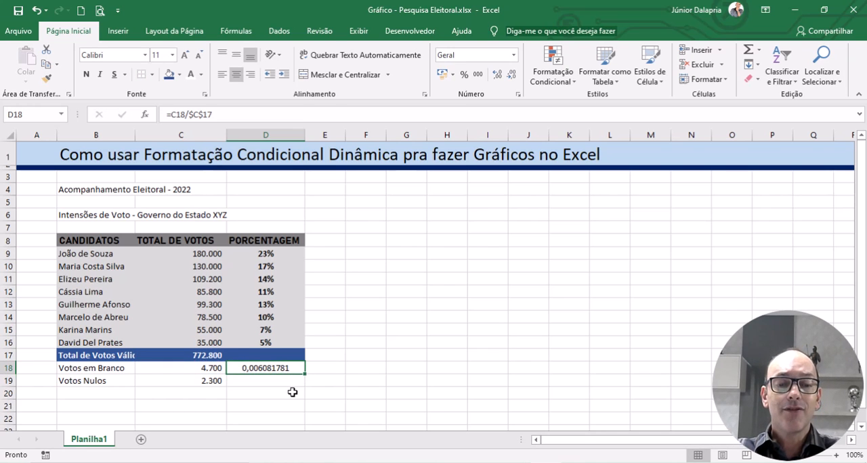
pyautogui.click(465, 75)
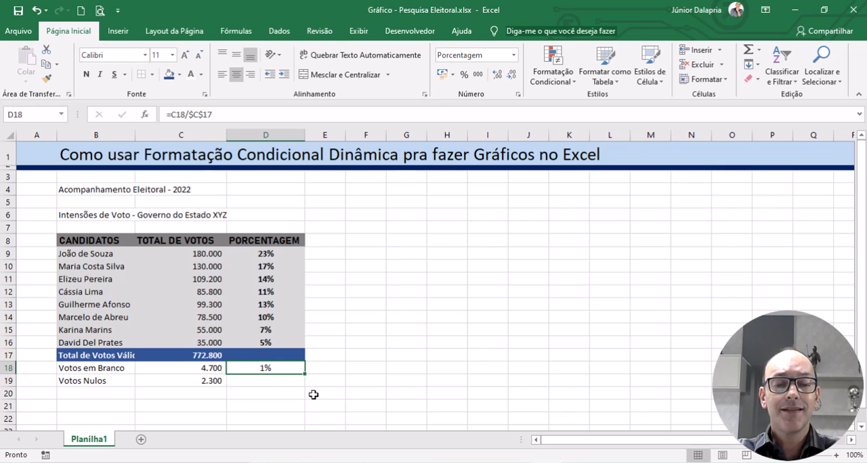
pyautogui.moveTo(306, 375); pyautogui.dragTo(306, 387)
pyautogui.click(447, 330)
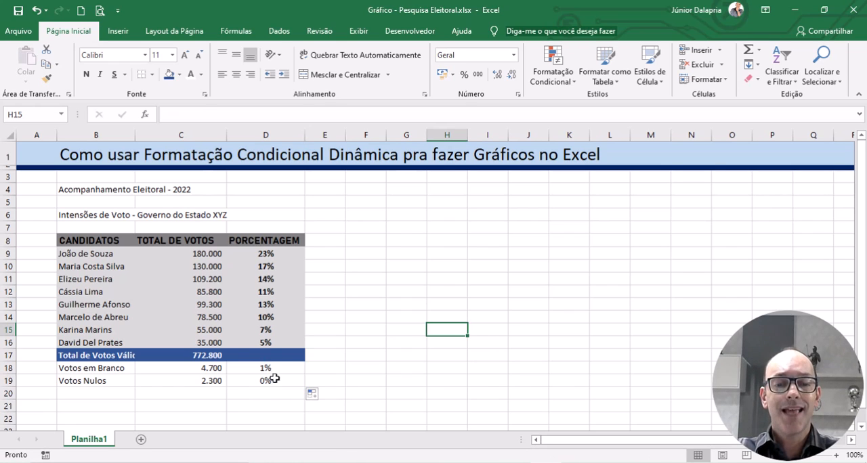
# Step: Show the blank and null vote percentages in D18:D19 with one decimal place
pyautogui.moveTo(283, 372); pyautogui.dragTo(287, 380)
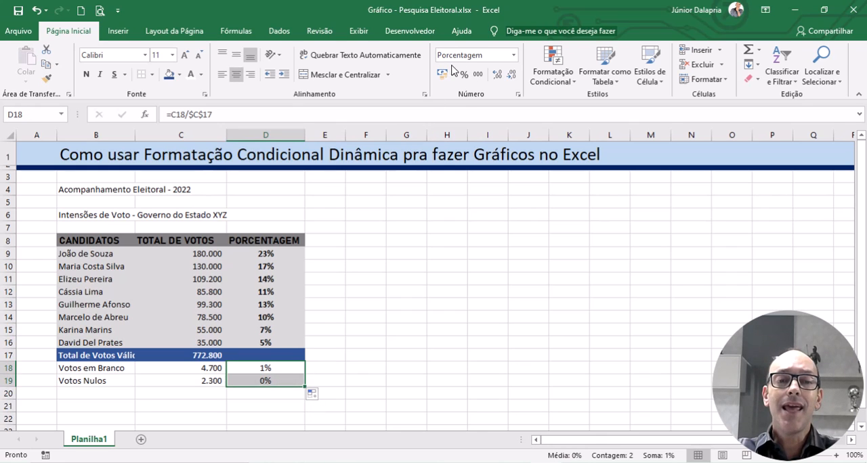
pyautogui.click(498, 76)
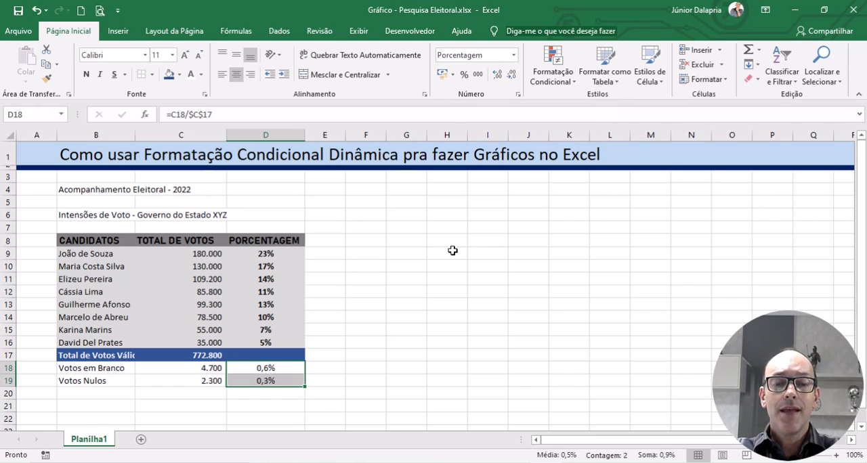
pyautogui.click(406, 317)
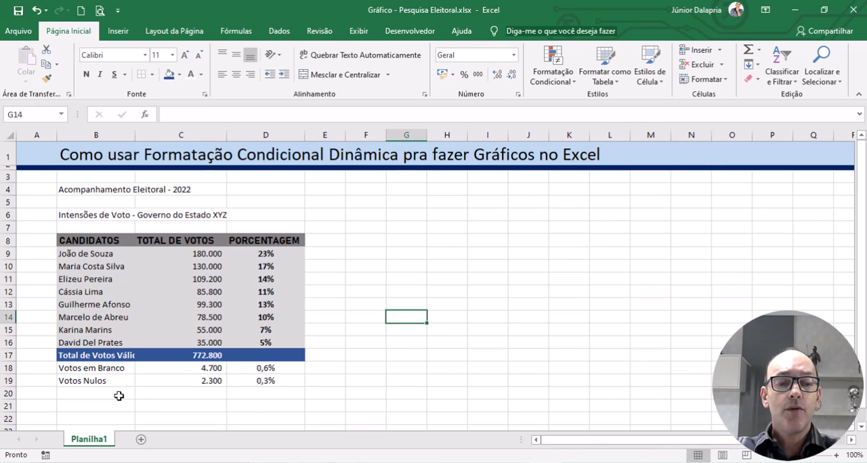
pyautogui.click(300, 367)
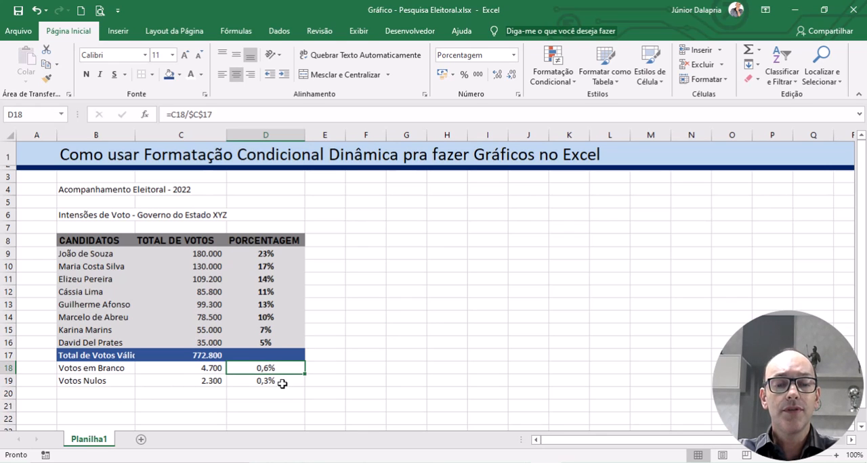
pyautogui.click(282, 384)
pyautogui.click(416, 304)
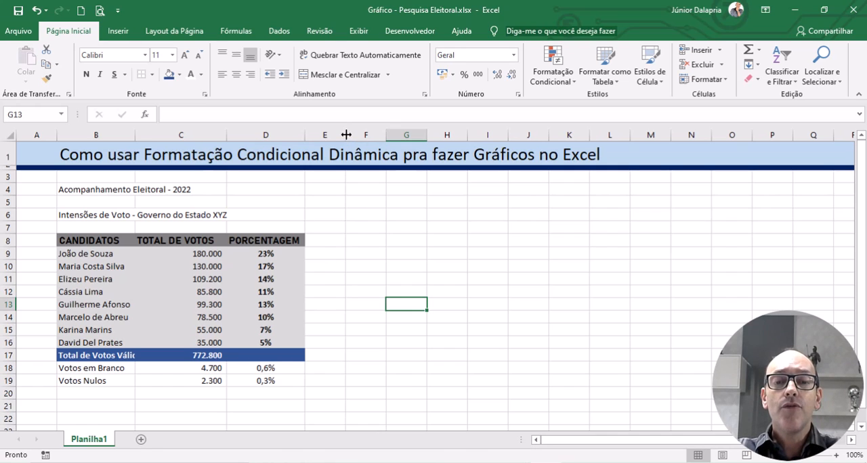
# Step: Narrow column E to a thin spacer and widen column F to several times its width
pyautogui.moveTo(346, 135); pyautogui.dragTo(316, 135)
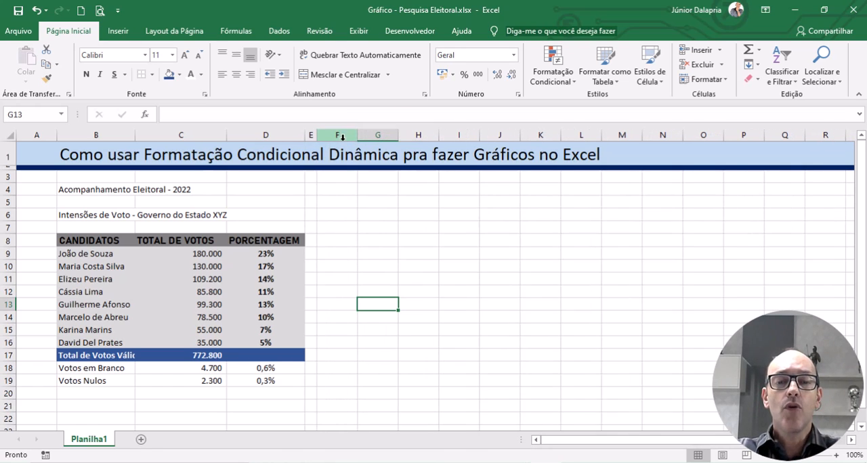
pyautogui.click(338, 135)
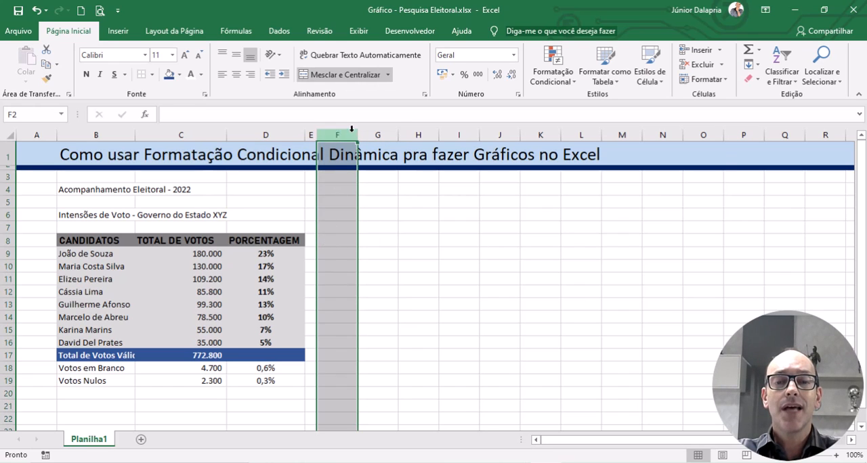
pyautogui.moveTo(355, 131); pyautogui.dragTo(503, 138)
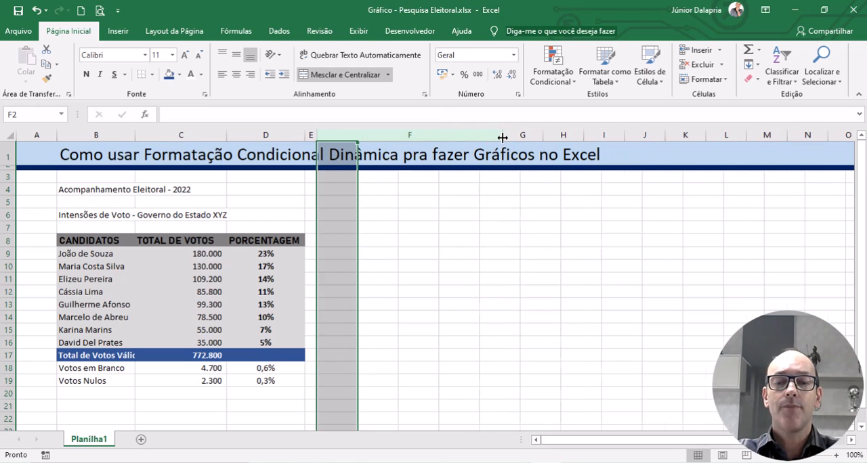
pyautogui.click(393, 316)
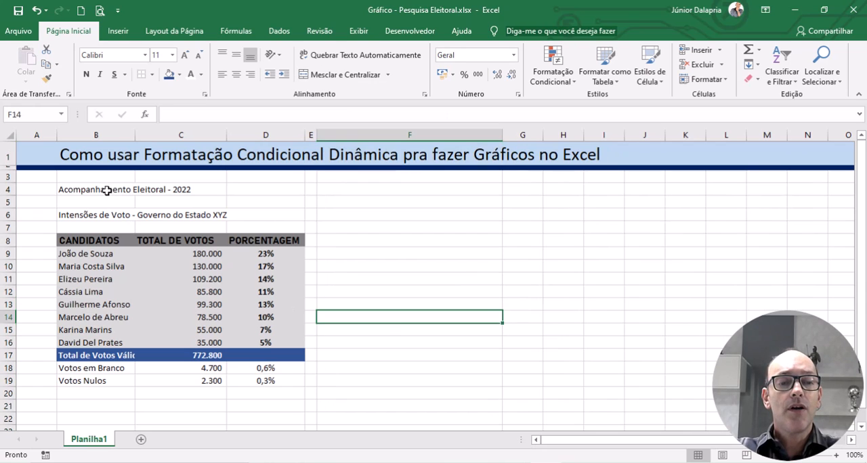
pyautogui.moveTo(107, 191); pyautogui.dragTo(330, 190)
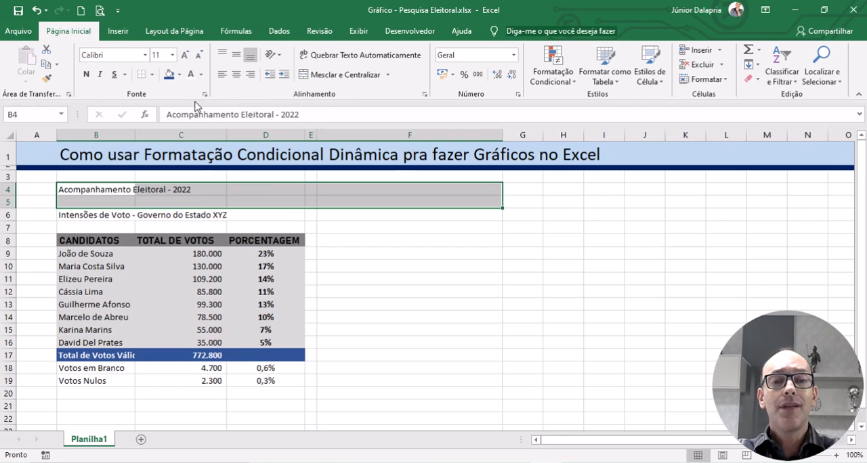
pyautogui.click(330, 76)
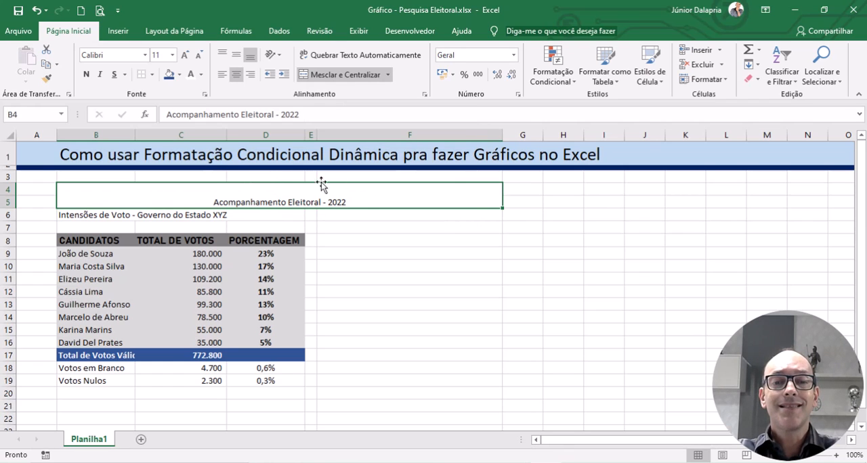
pyautogui.click(602, 278)
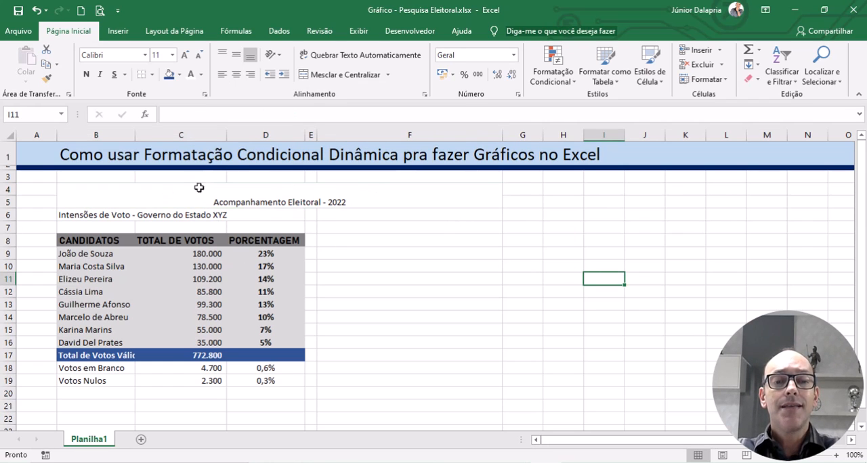
pyautogui.moveTo(190, 190); pyautogui.dragTo(200, 381)
pyautogui.click(573, 242)
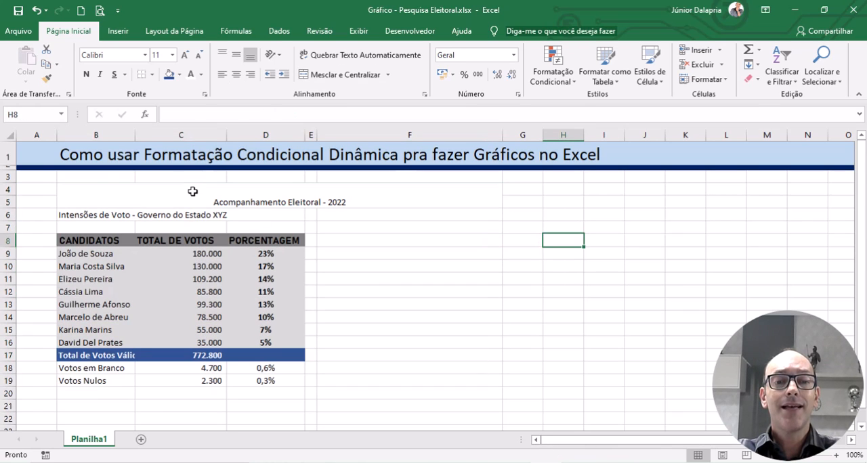
pyautogui.click(171, 193)
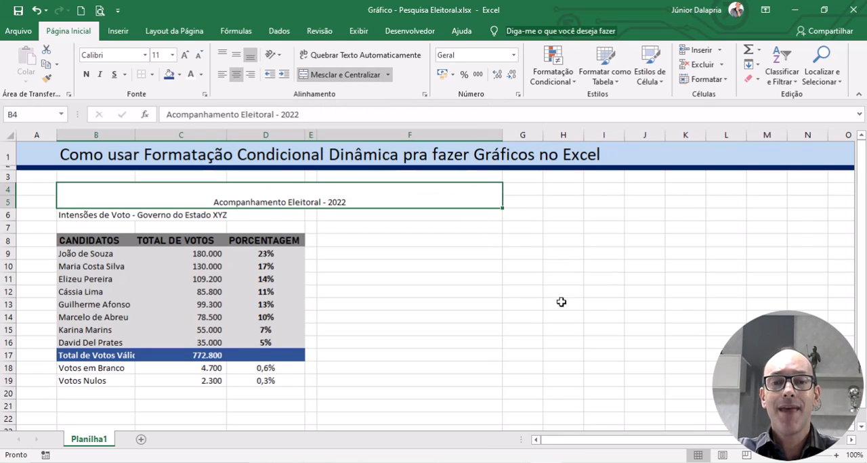
pyautogui.click(323, 80)
pyautogui.click(525, 292)
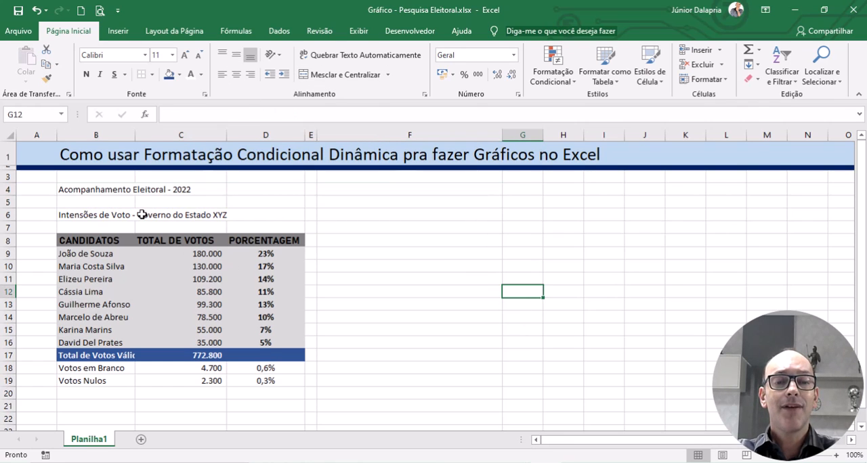
# Step: Merge and center the title "Acompanhamento Eleitoral - 2022" across B4:F5
pyautogui.moveTo(104, 190); pyautogui.dragTo(373, 201)
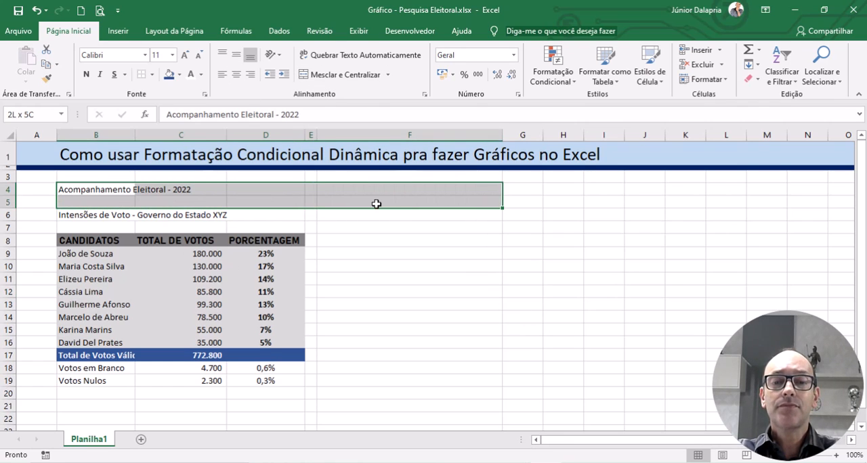
pyautogui.click(320, 75)
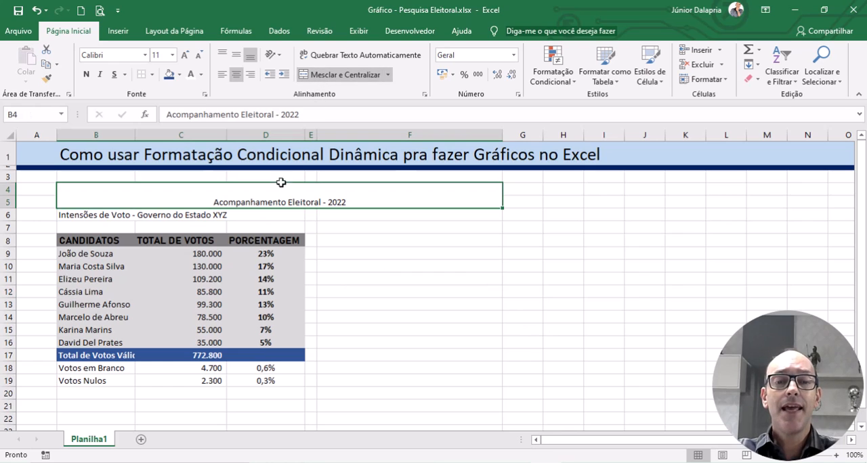
# Step: Try left, right and top alignment on the merged title in B4:F5, returning it to centered and bottom-aligned
pyautogui.click(220, 77)
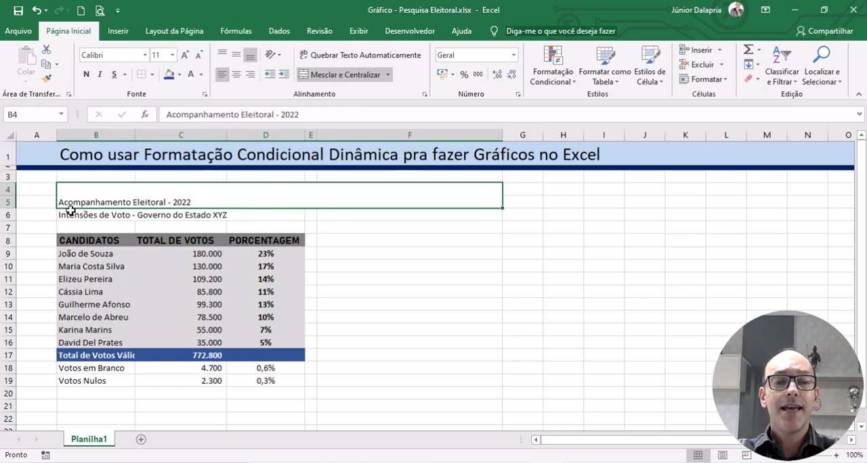
pyautogui.click(236, 74)
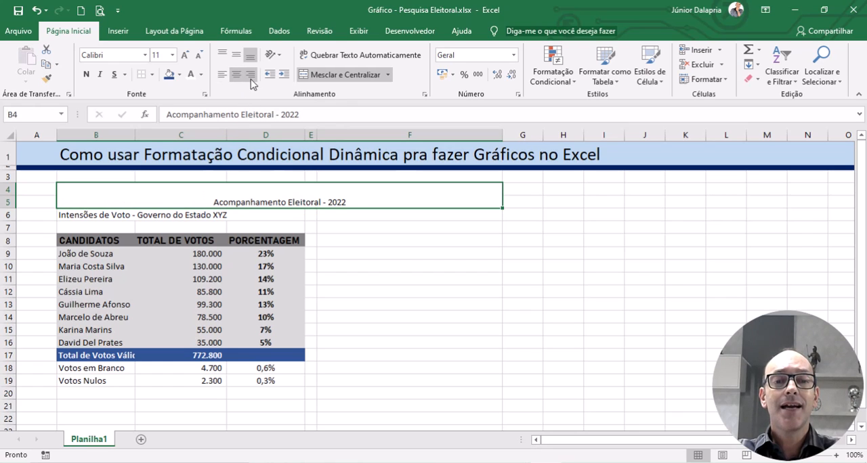
pyautogui.click(250, 74)
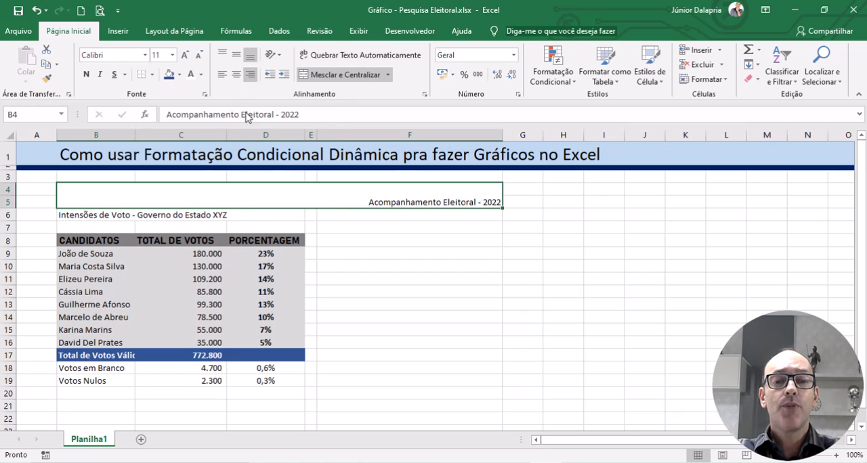
pyautogui.click(235, 79)
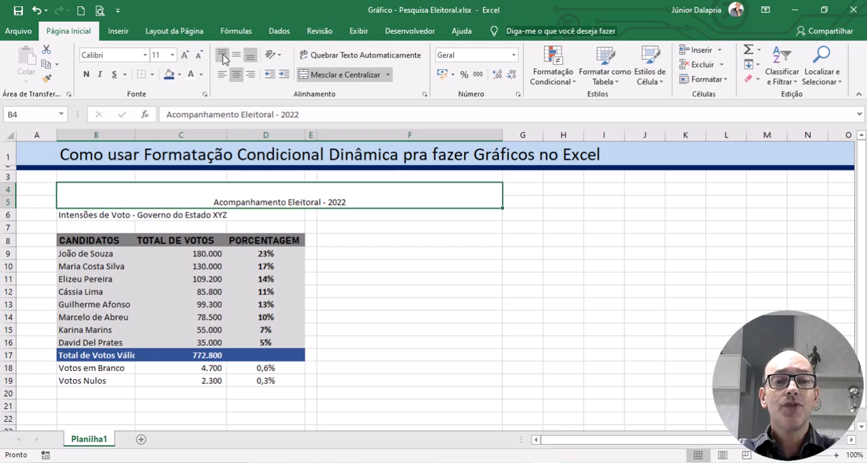
pyautogui.click(221, 56)
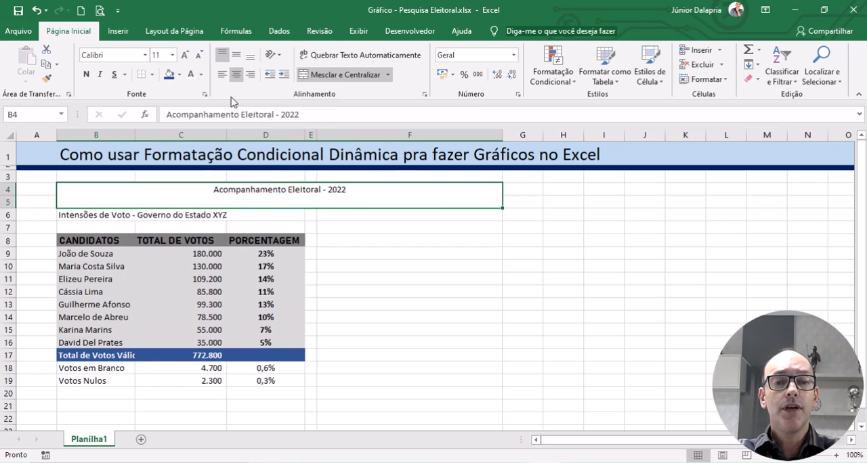
pyautogui.click(250, 57)
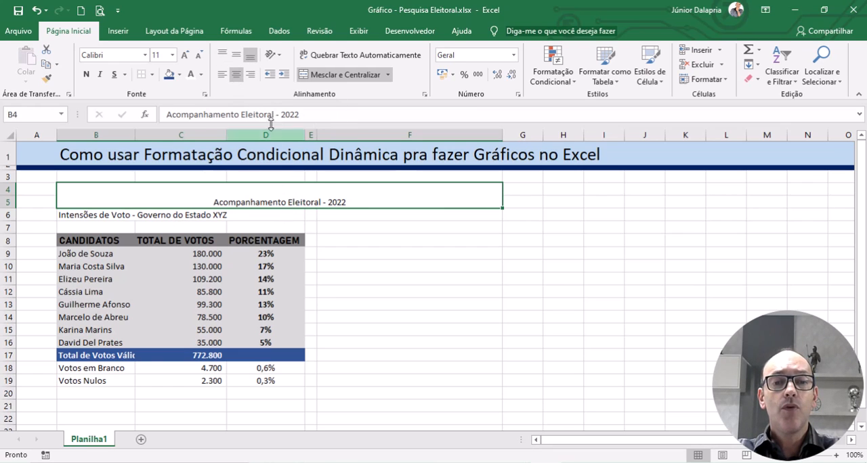
# Step: Vertically middle-align the merged title in B4:F5 and set its font to Bahnschrift, size 20
pyautogui.click(236, 55)
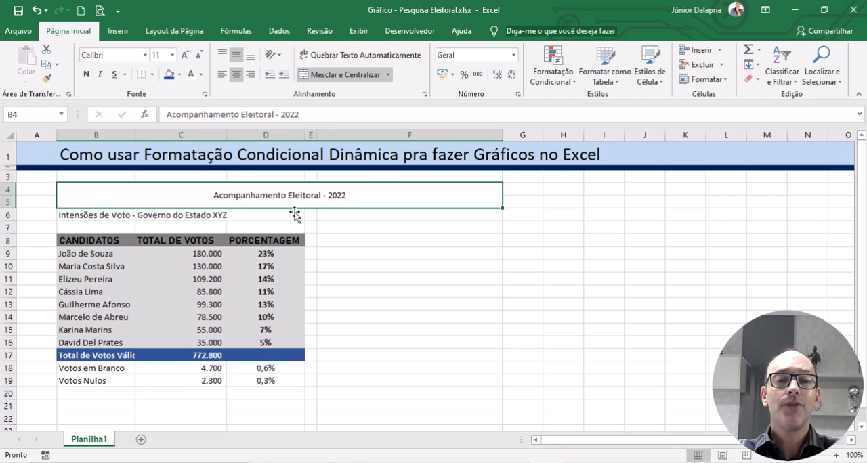
pyautogui.click(144, 55)
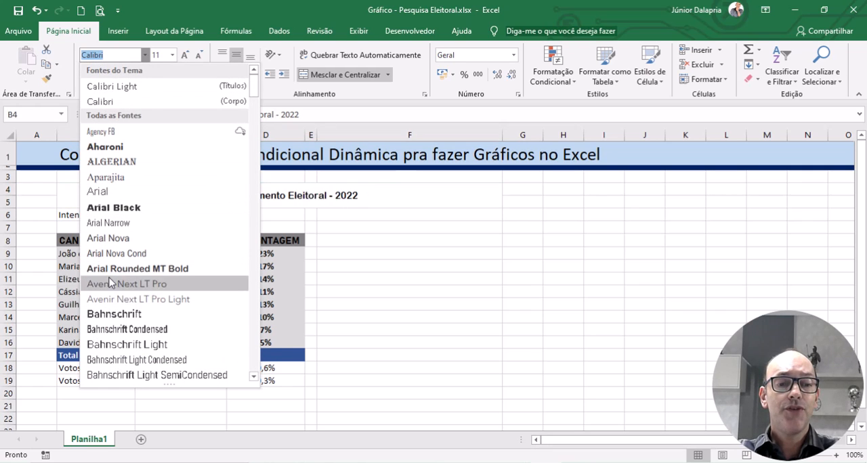
pyautogui.click(115, 315)
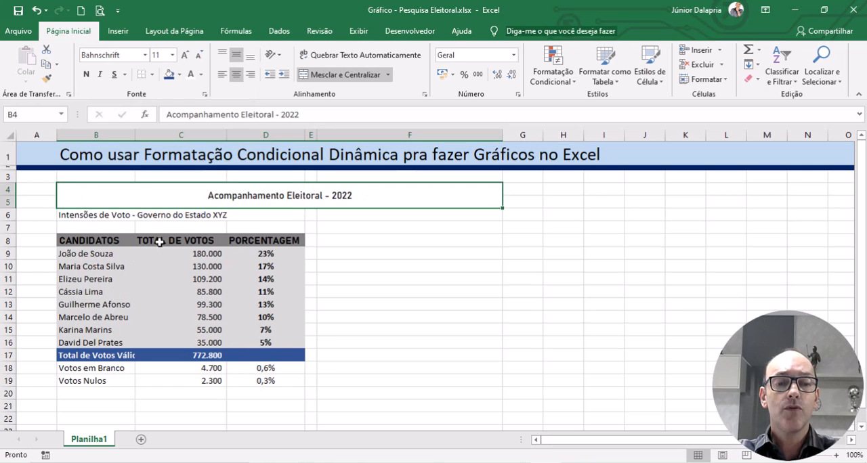
pyautogui.click(185, 57)
pyautogui.click(184, 57)
pyautogui.click(184, 57)
pyautogui.click(184, 57)
pyautogui.click(184, 57)
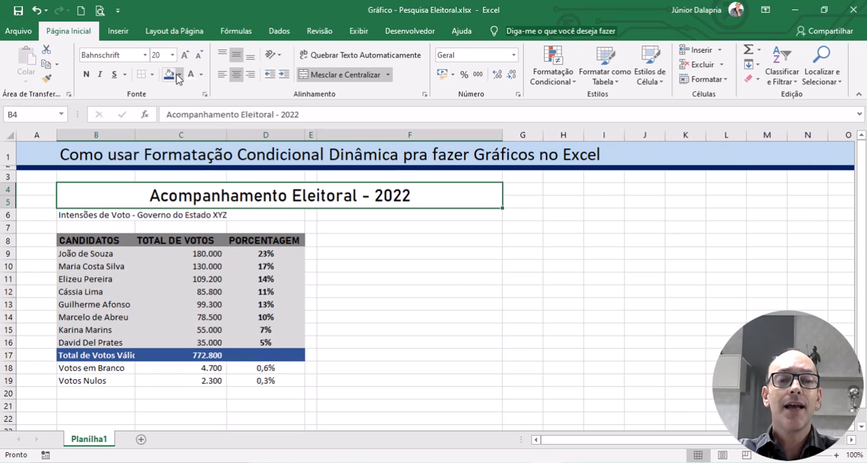
# Step: Fill the merged title in B4:F5 with the dark gray theme color used for the table header
pyautogui.click(180, 75)
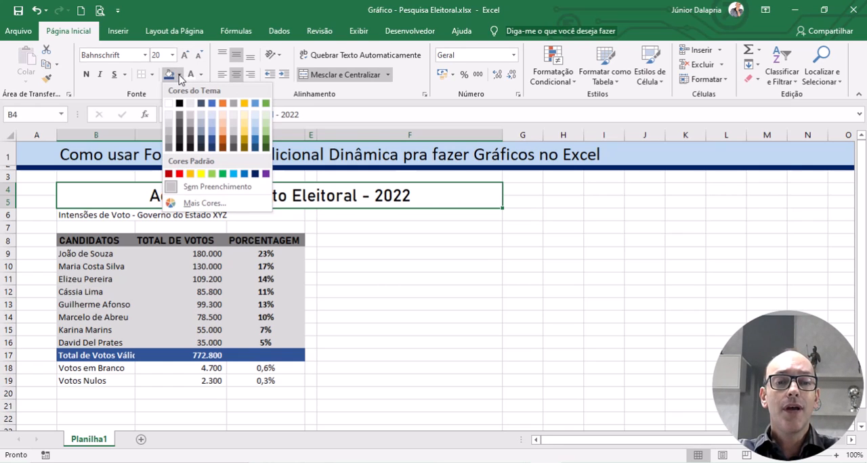
pyautogui.click(168, 148)
pyautogui.click(455, 268)
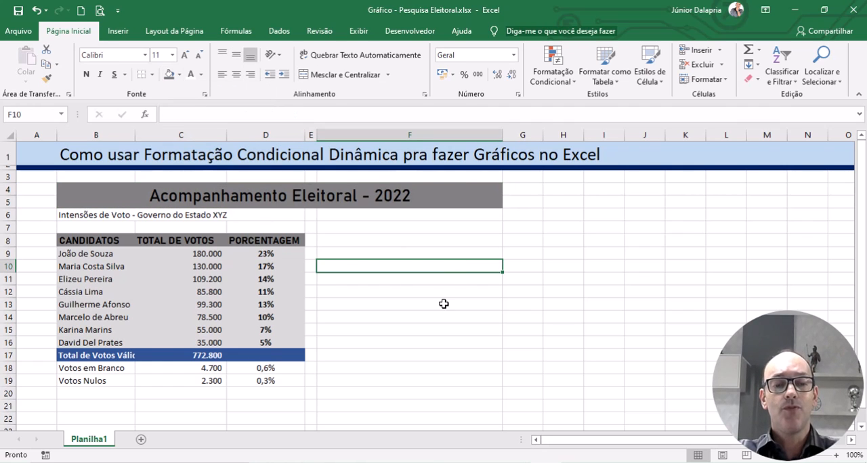
# Step: Fill the blank and null vote labels and totals in B18:C19 with light gray
pyautogui.moveTo(61, 369); pyautogui.dragTo(170, 381)
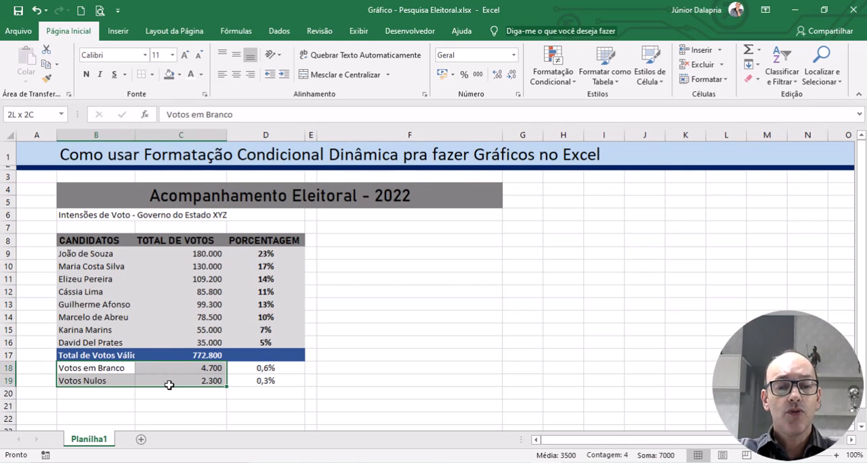
pyautogui.click(179, 75)
pyautogui.click(170, 126)
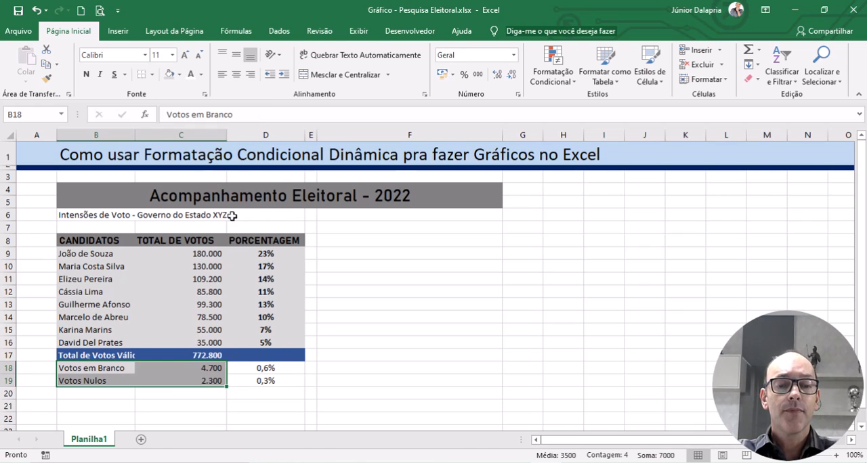
pyautogui.click(512, 329)
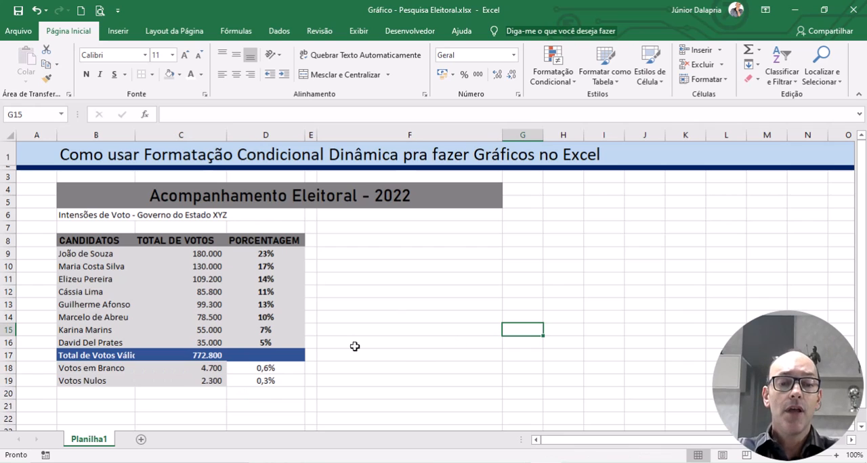
# Step: Make the subtitle "Intensões de Voto - Governo do Estado XYZ" in B6 bold and italic
pyautogui.click(80, 217)
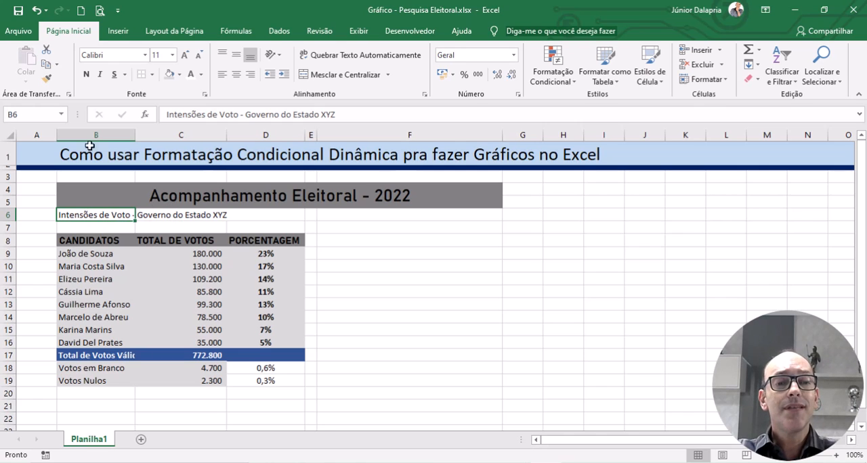
pyautogui.click(86, 75)
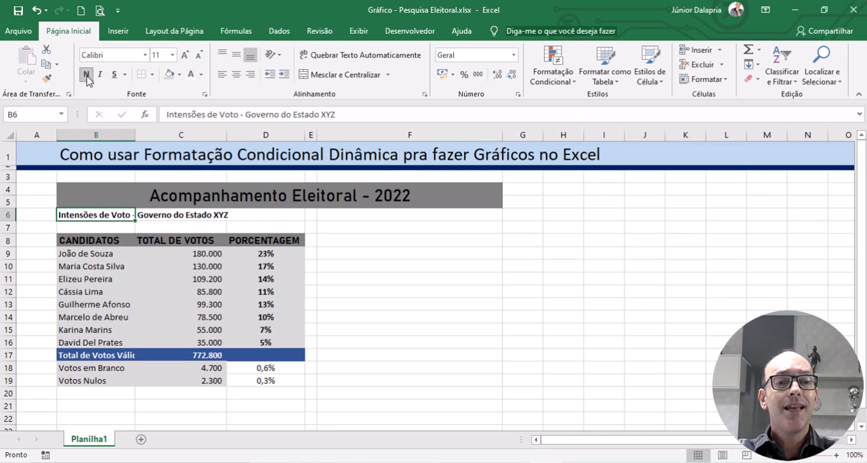
pyautogui.click(100, 74)
pyautogui.click(392, 290)
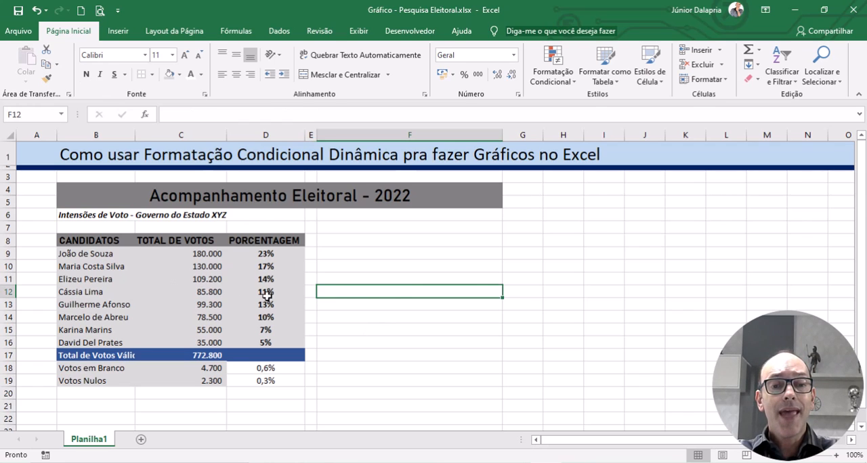
# Step: Apply all borders to the poll table in B8:D19
pyautogui.moveTo(95, 242); pyautogui.dragTo(250, 380)
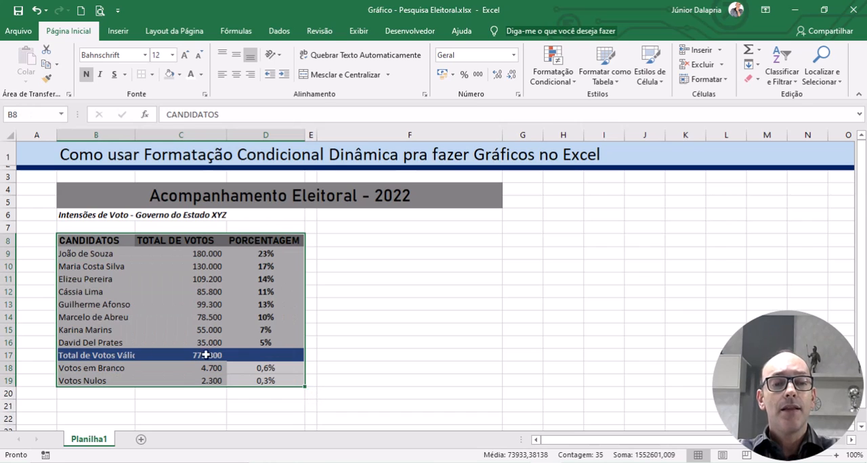
pyautogui.click(480, 301)
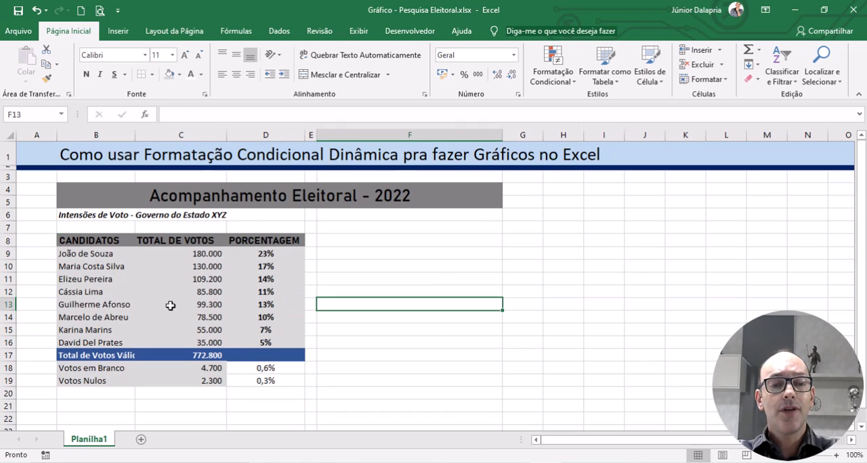
pyautogui.moveTo(99, 240); pyautogui.dragTo(250, 377)
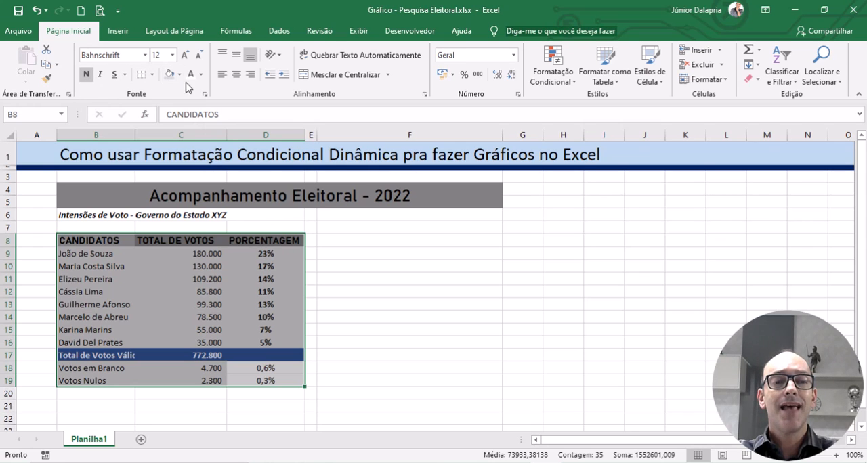
pyautogui.click(153, 75)
pyautogui.click(153, 75)
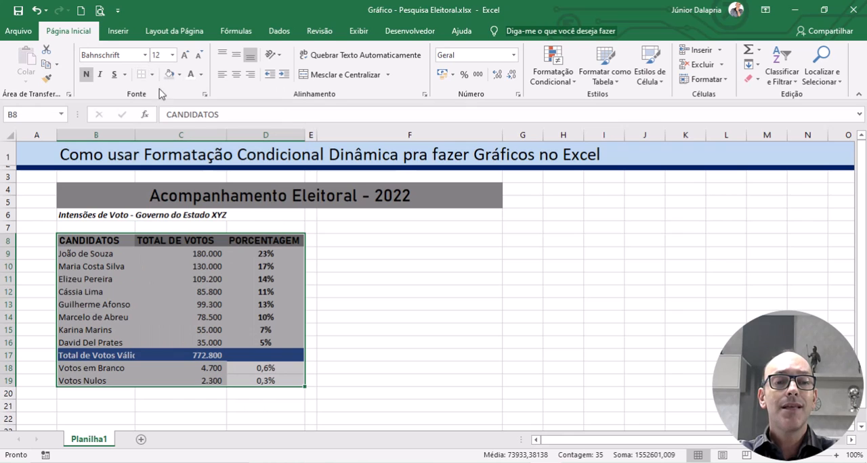
pyautogui.click(153, 76)
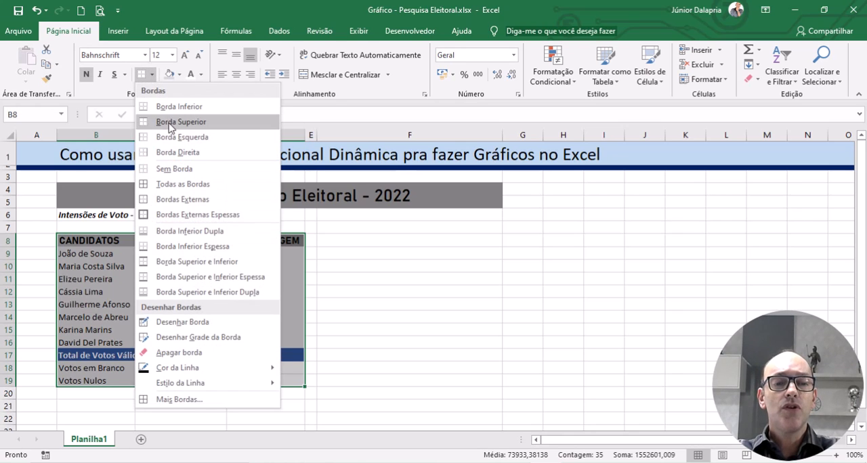
pyautogui.click(168, 187)
pyautogui.click(386, 277)
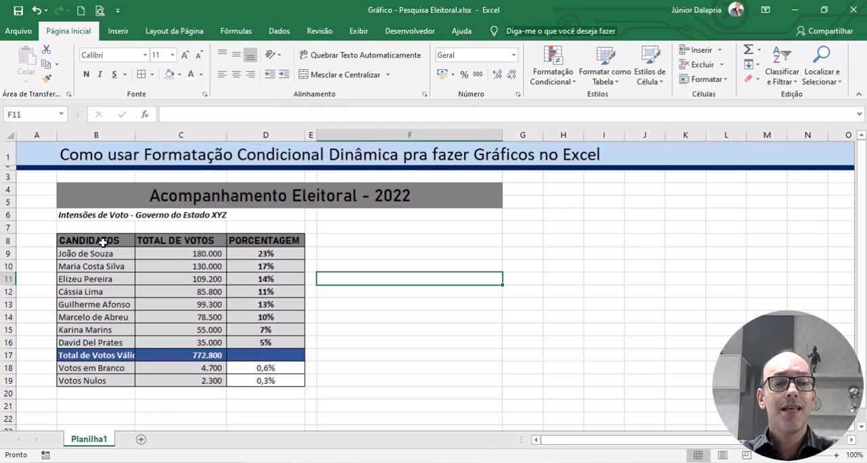
# Step: Add thick outside borders around the poll table in B8:D19
pyautogui.moveTo(109, 244); pyautogui.dragTo(284, 381)
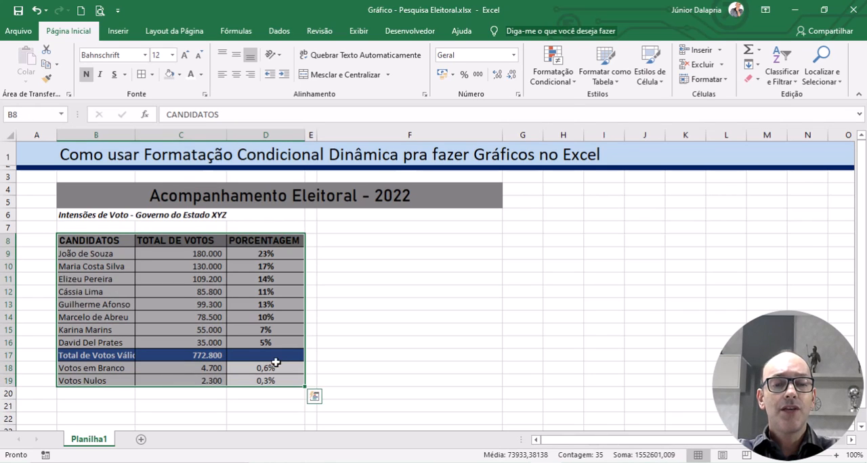
pyautogui.click(153, 76)
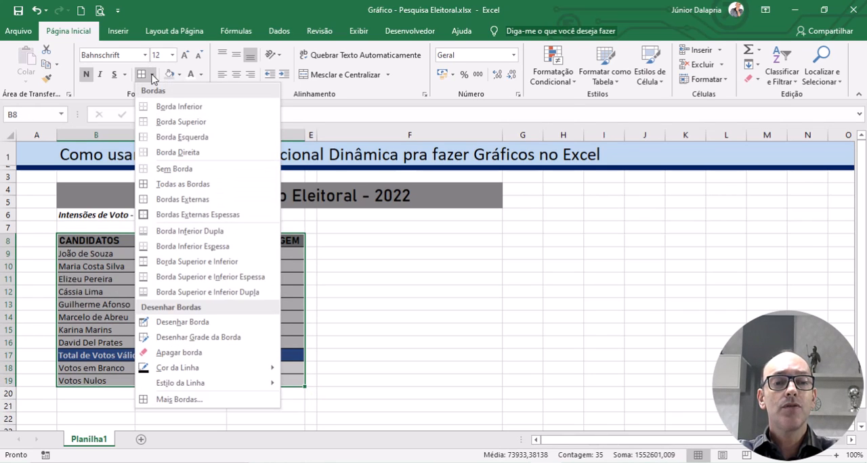
pyautogui.click(174, 215)
pyautogui.click(353, 281)
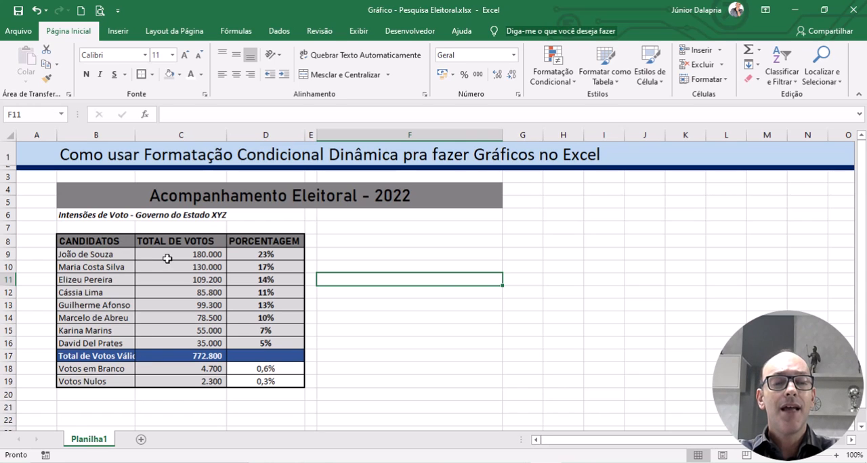
# Step: Remove all borders from the poll table in B8:D19
pyautogui.moveTo(97, 240); pyautogui.dragTo(248, 380)
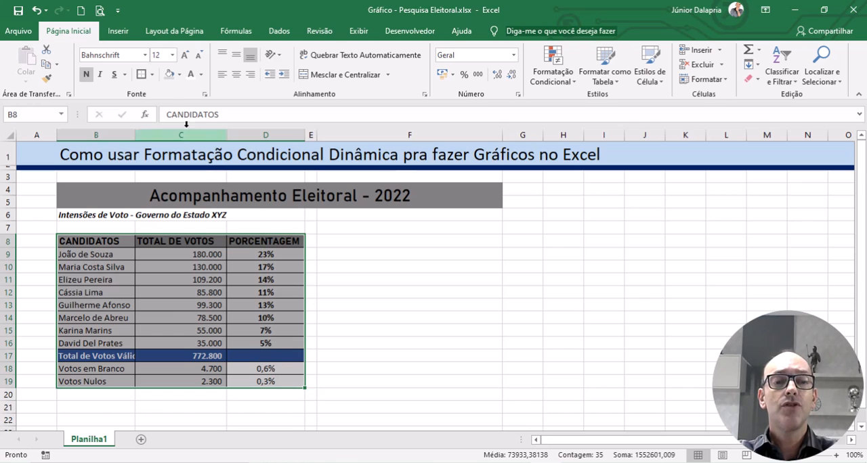
pyautogui.click(152, 74)
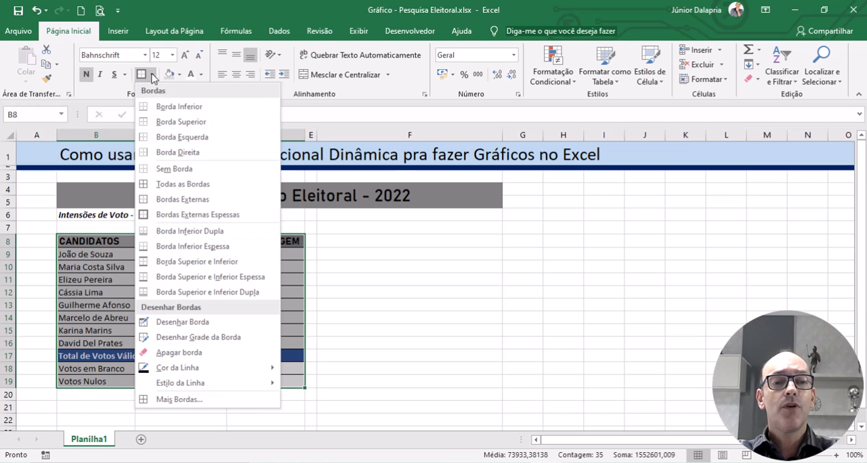
pyautogui.click(173, 170)
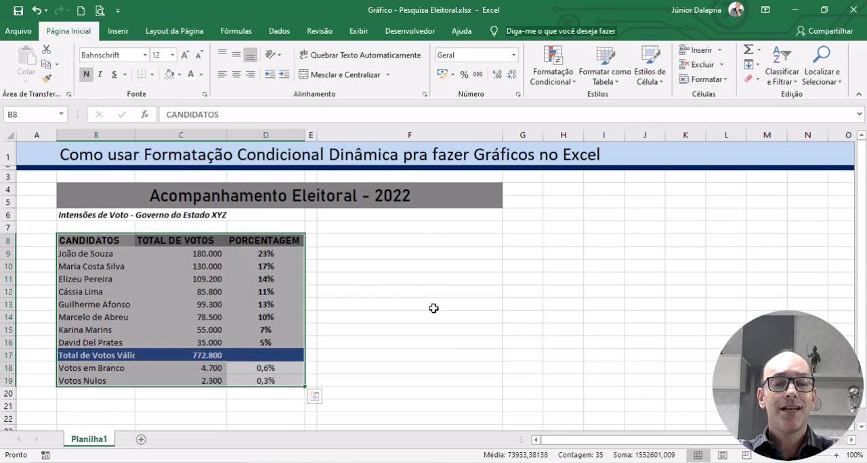
pyautogui.click(435, 314)
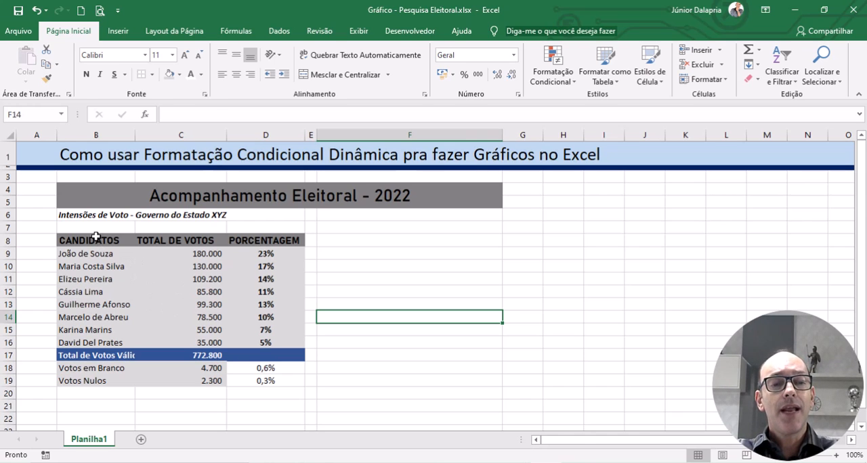
pyautogui.moveTo(96, 237); pyautogui.dragTo(257, 376)
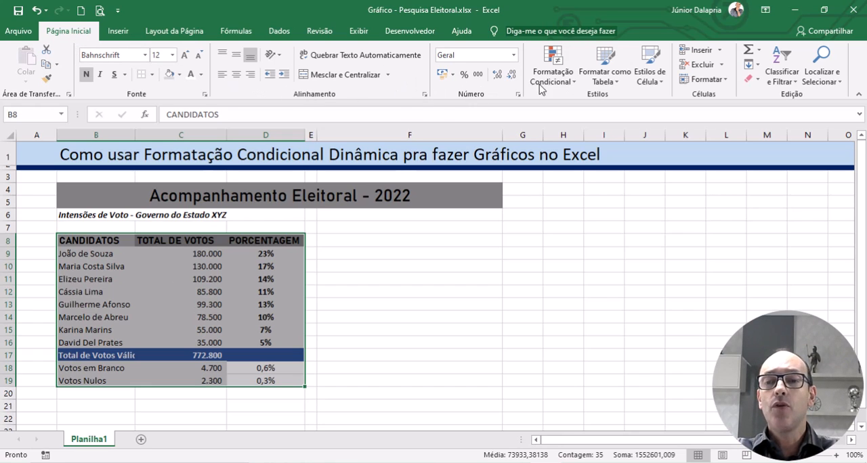
pyautogui.click(709, 82)
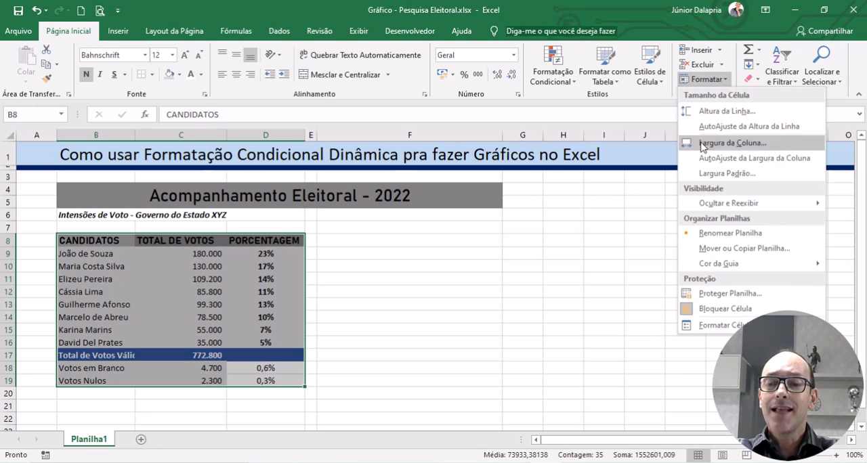
pyautogui.click(728, 328)
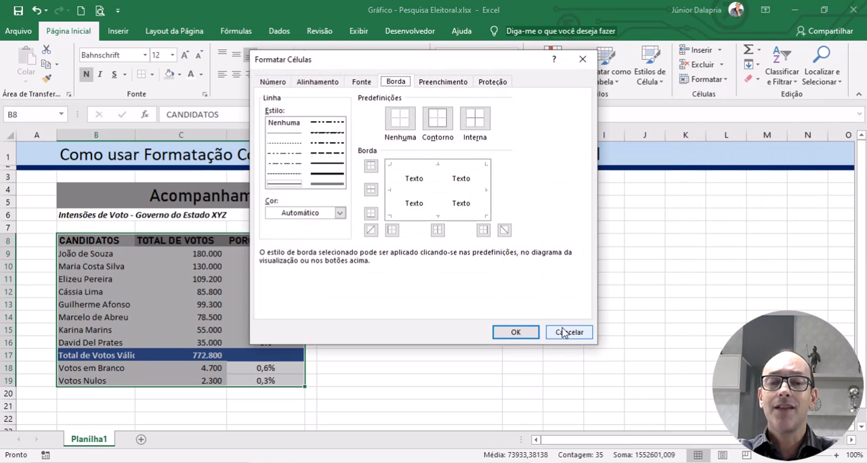
pyautogui.moveTo(449, 64); pyautogui.dragTo(442, 88)
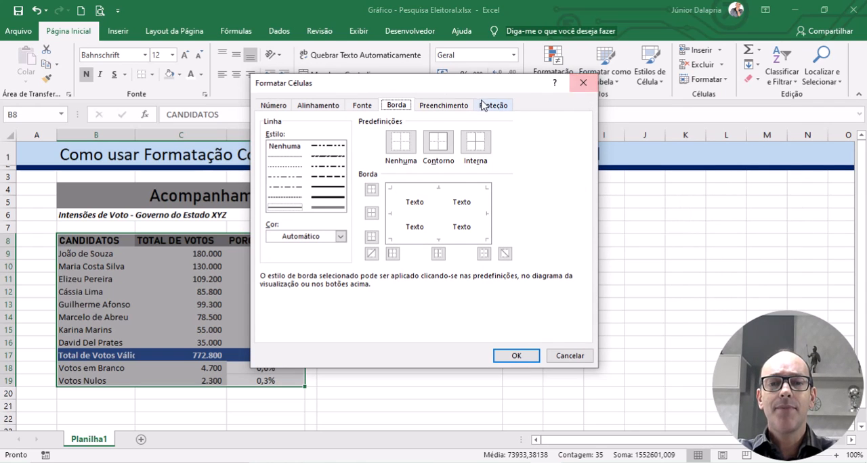
pyautogui.click(584, 83)
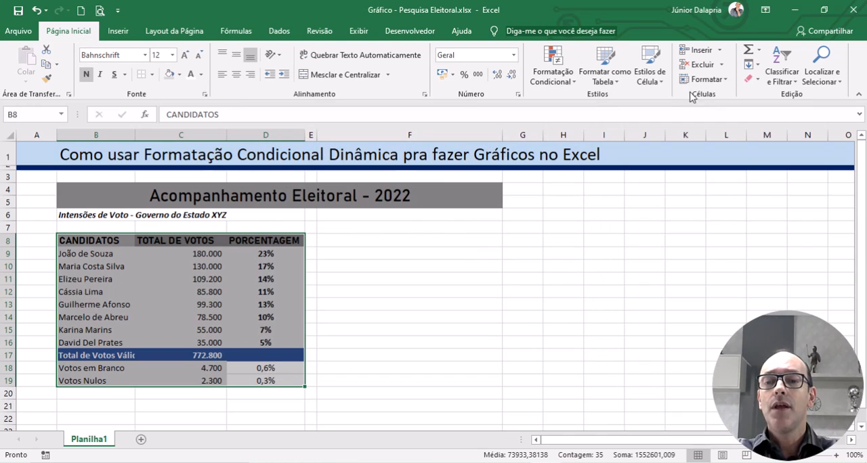
pyautogui.click(711, 79)
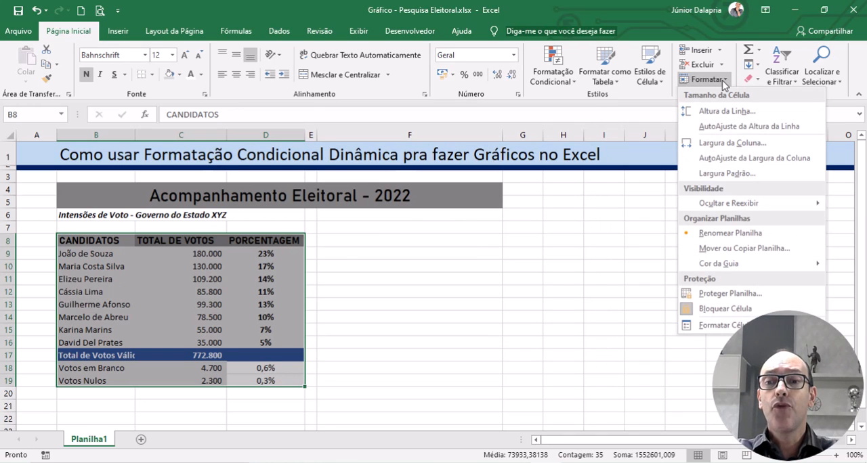
pyautogui.click(718, 325)
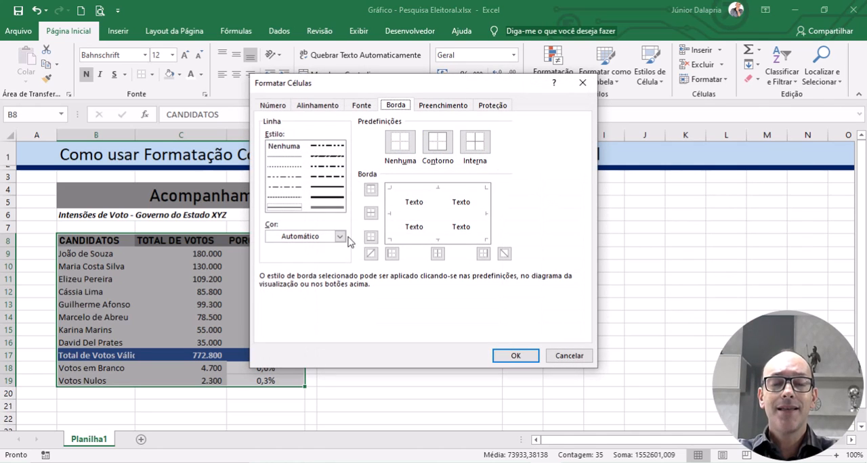
pyautogui.click(569, 356)
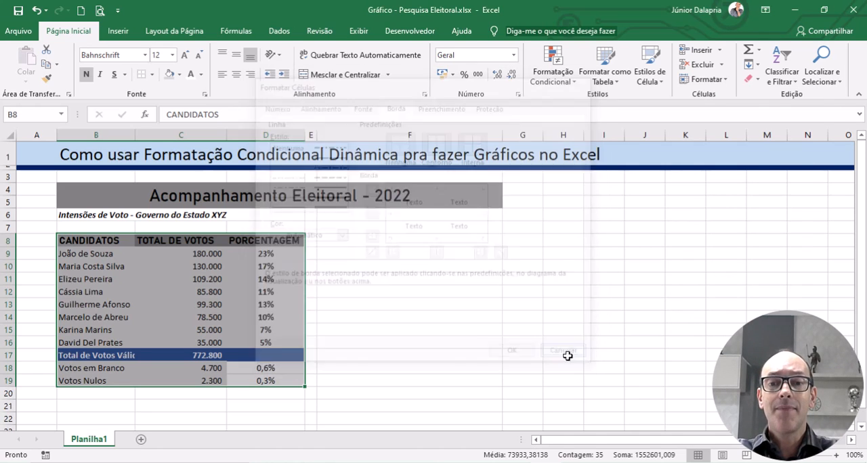
pyautogui.click(574, 307)
# Step: Bring up the border settings in Format Cells for the poll table in B8:D19
pyautogui.moveTo(59, 247); pyautogui.dragTo(257, 381)
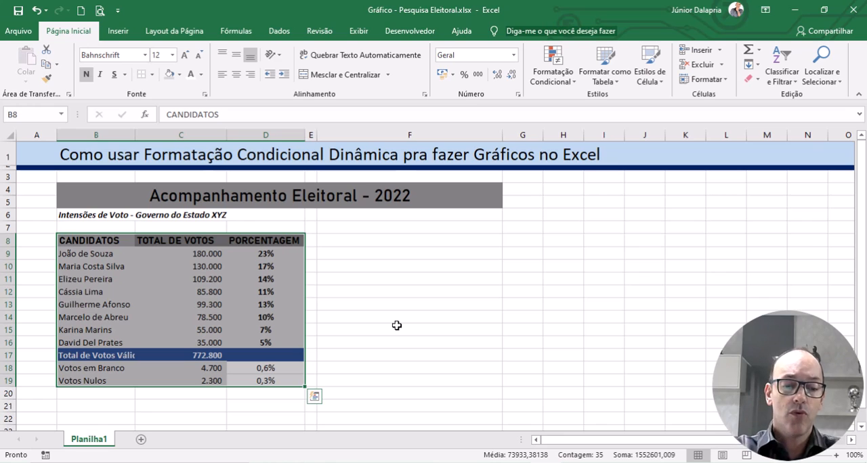
pyautogui.hotkey('ctrl', '1')
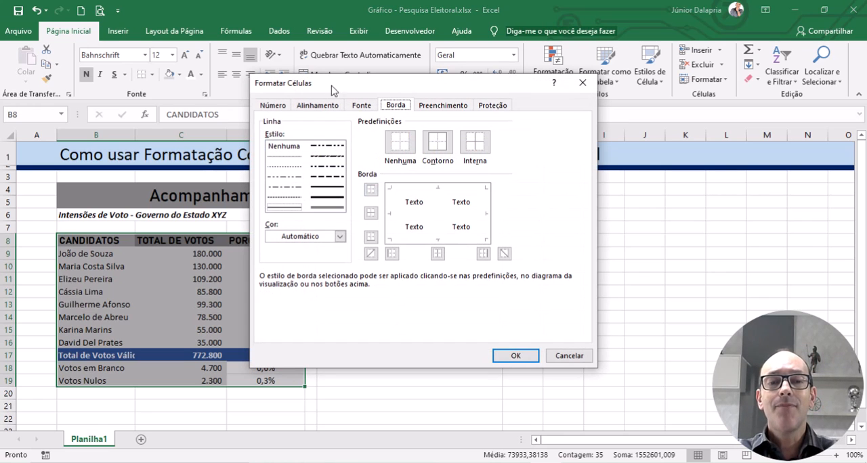
pyautogui.moveTo(393, 79); pyautogui.dragTo(394, 94)
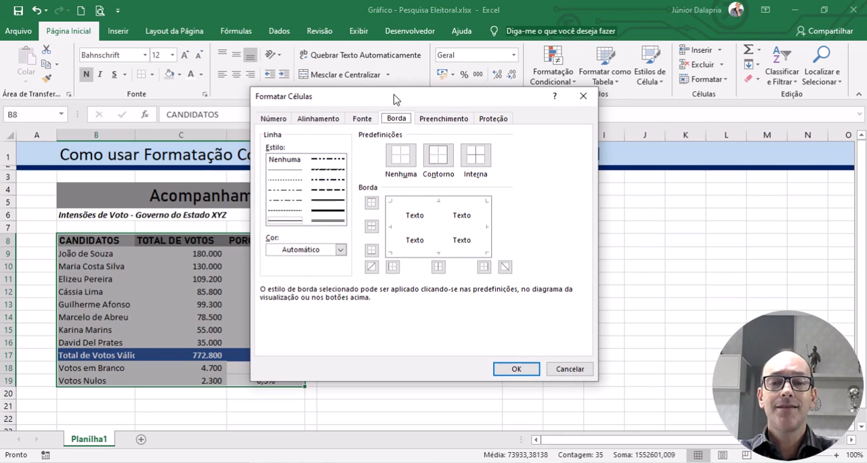
pyautogui.click(275, 120)
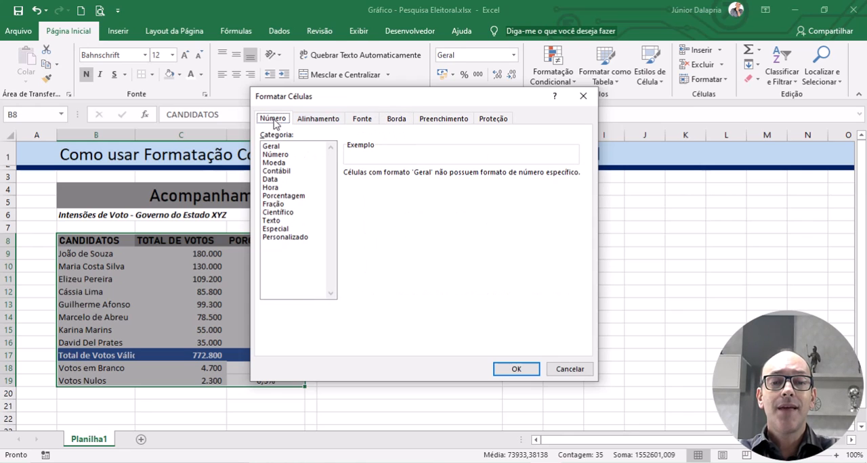
pyautogui.click(317, 120)
pyautogui.click(360, 120)
pyautogui.click(394, 121)
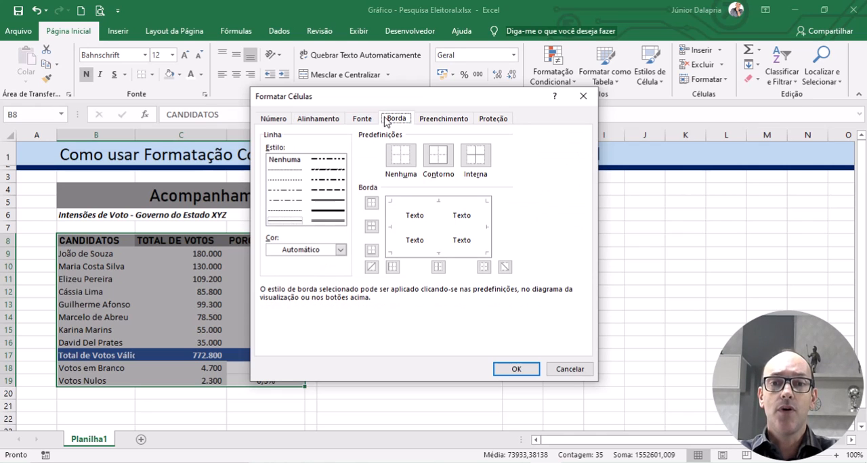
# Step: Try dark blue and dark red as the border line color for the poll table
pyautogui.click(340, 250)
pyautogui.click(316, 331)
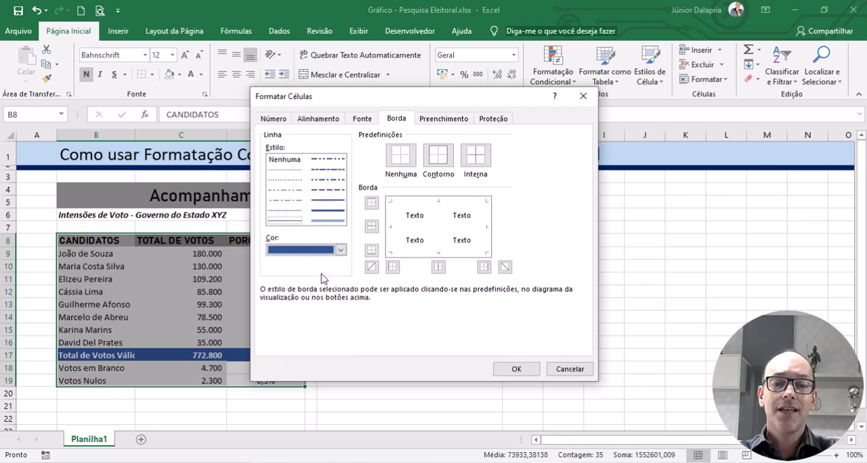
pyautogui.click(341, 250)
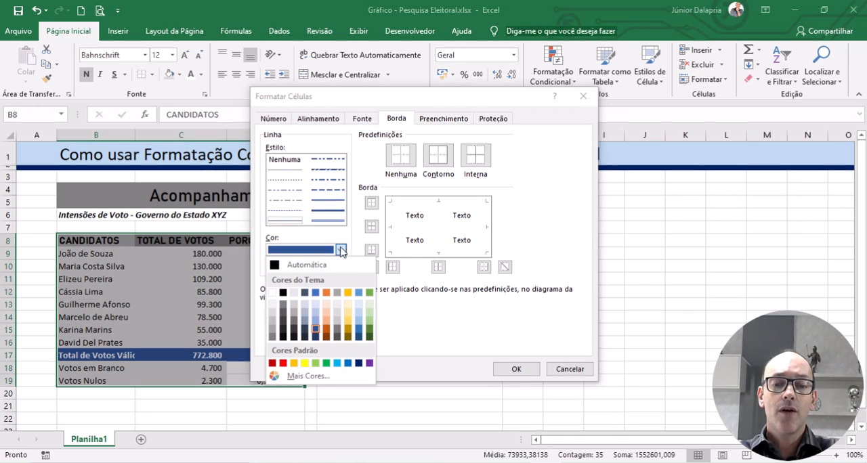
pyautogui.click(272, 364)
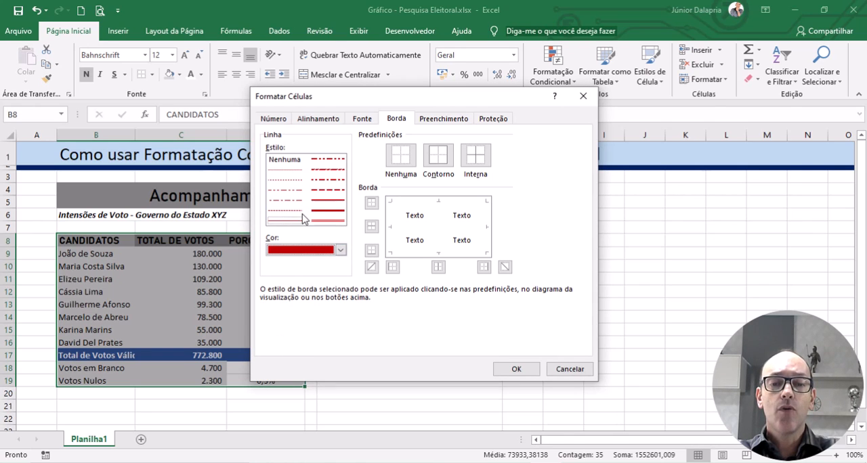
# Step: Apply medium-weight solid white outline and inside borders to the poll table in B8:D19
pyautogui.click(326, 205)
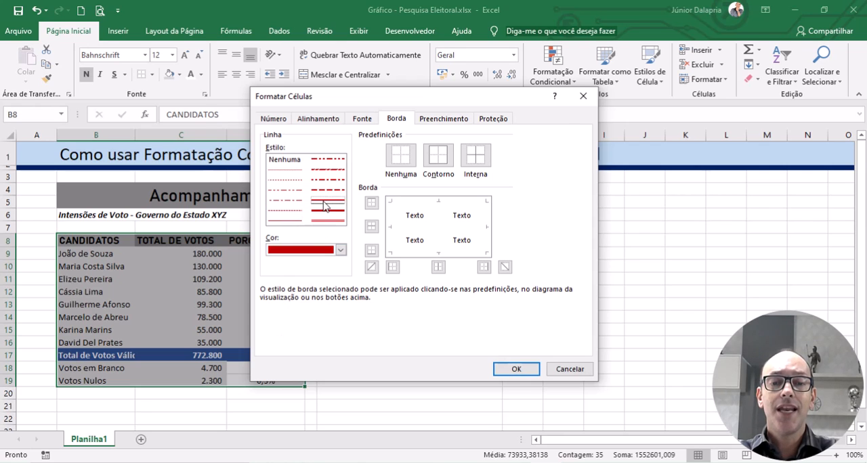
pyautogui.click(340, 251)
pyautogui.click(272, 298)
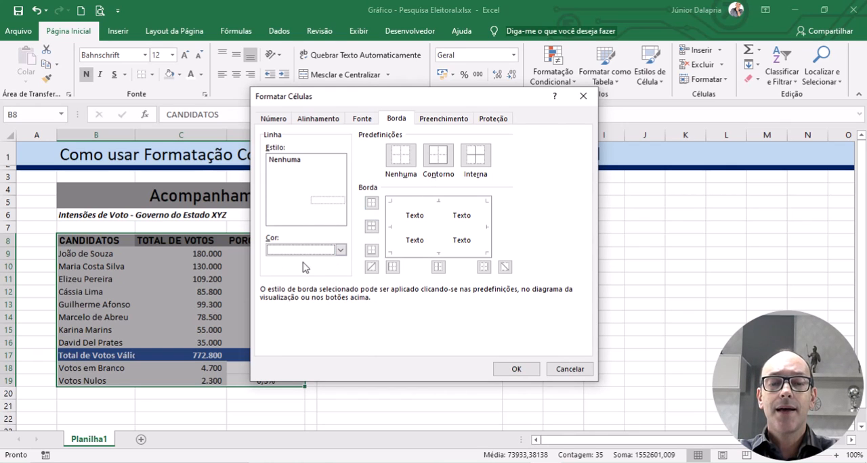
pyautogui.click(438, 156)
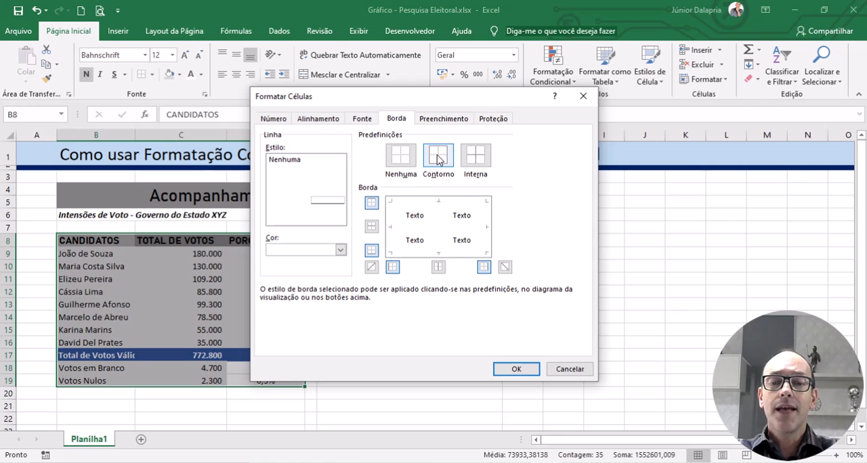
pyautogui.click(475, 156)
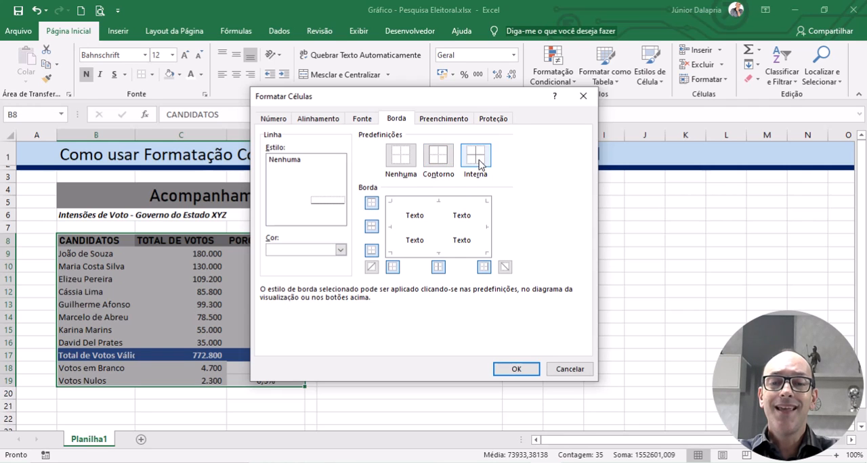
pyautogui.click(512, 370)
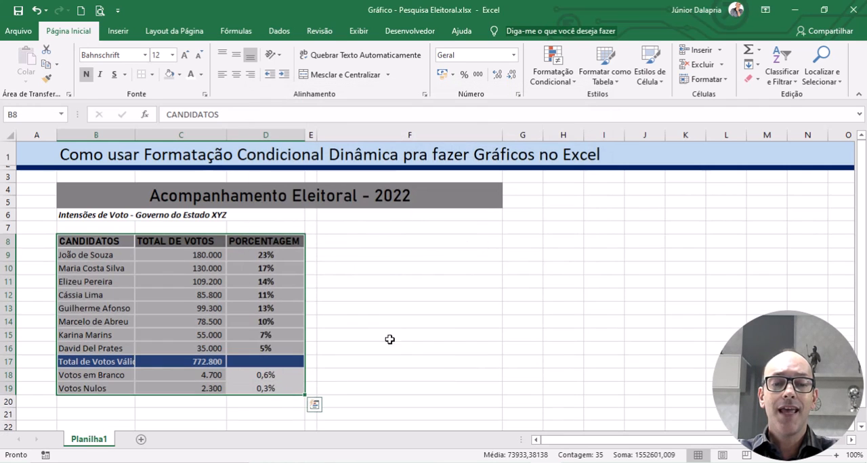
pyautogui.click(426, 283)
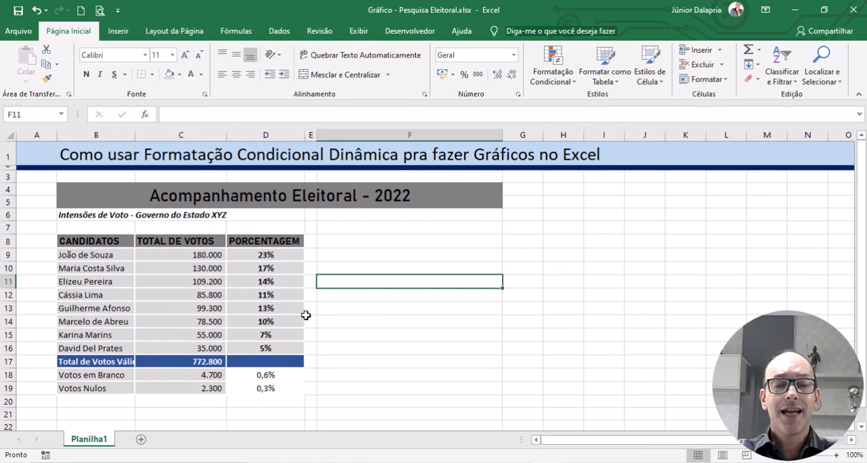
pyautogui.click(602, 346)
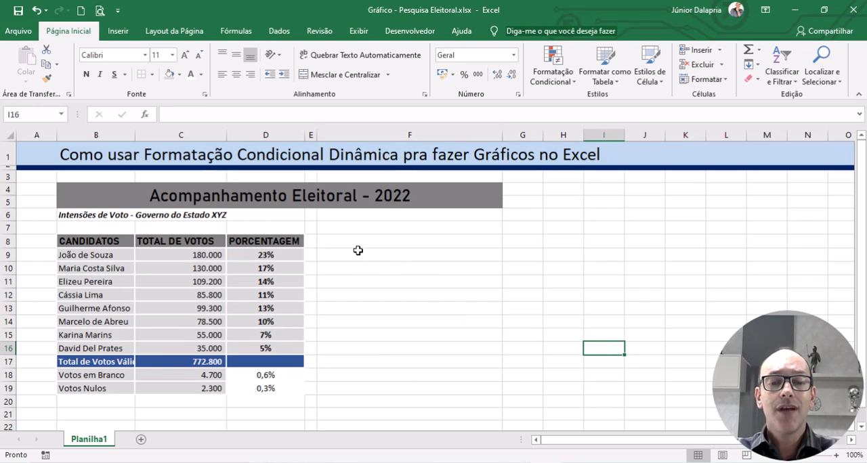
# Step: Enter the formula =D9 in F9 to link it to the first candidate's percentage
pyautogui.click(380, 255)
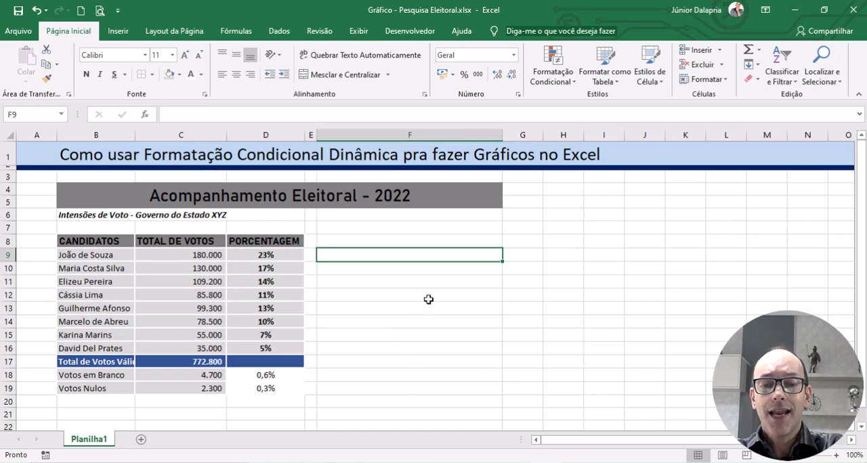
pyautogui.write('=')
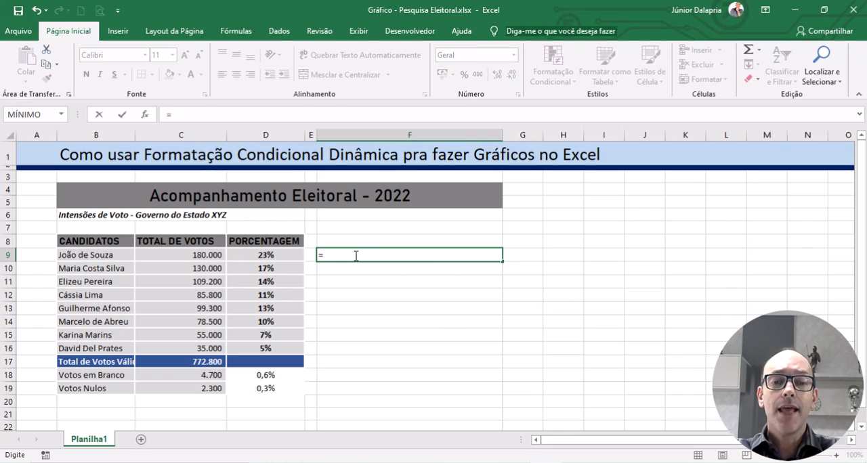
pyautogui.click(263, 255)
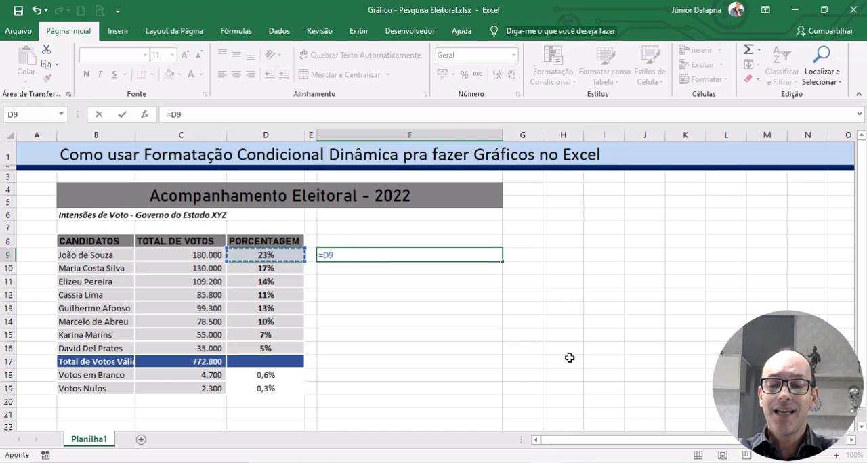
pyautogui.press('Return')
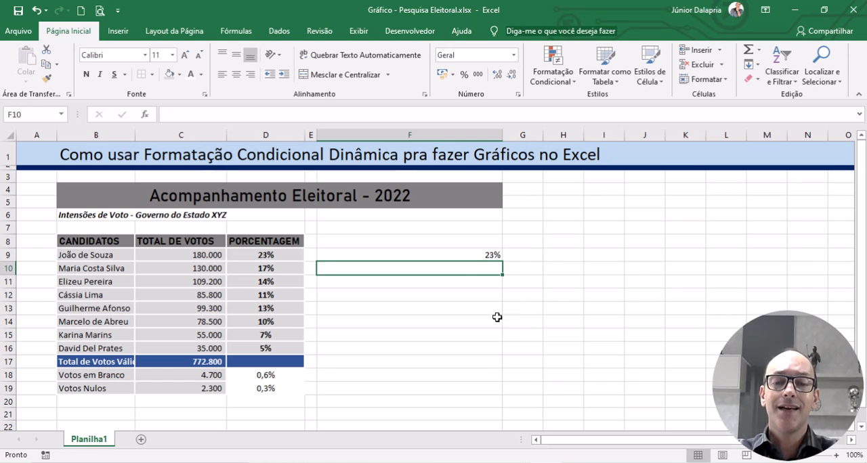
# Step: Test the link in F9 by overwriting D9 with "eeeee", and undo that entry
pyautogui.click(451, 257)
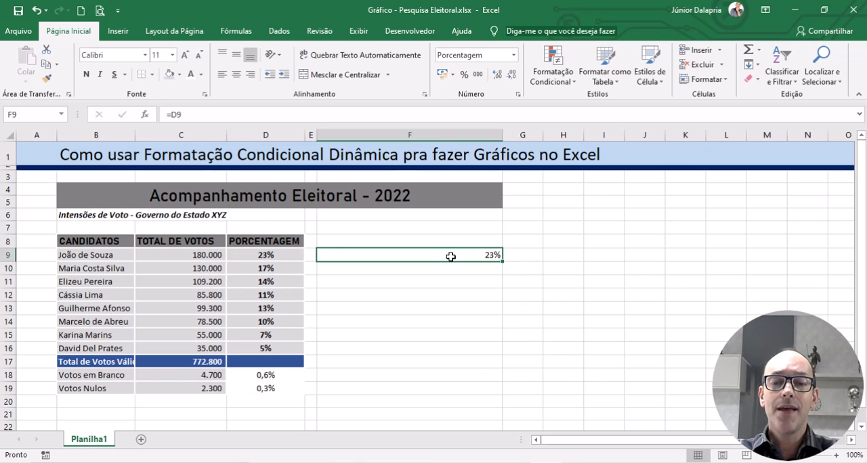
pyautogui.click(261, 255)
pyautogui.write('eeeee')
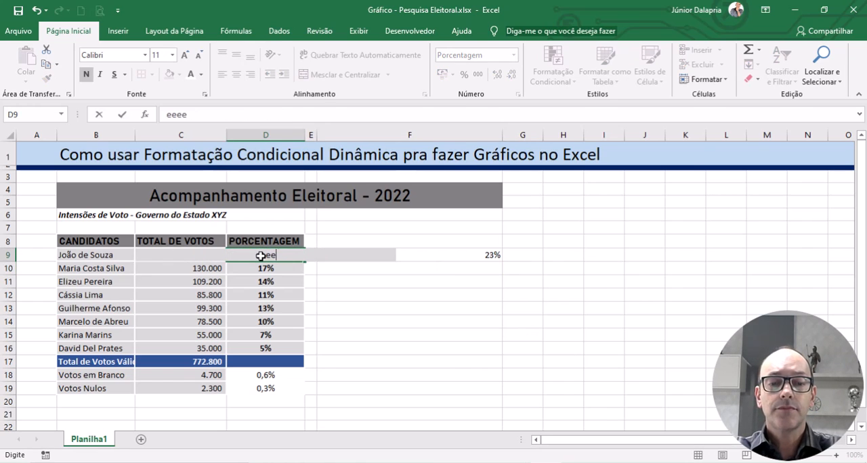
pyautogui.press('Return')
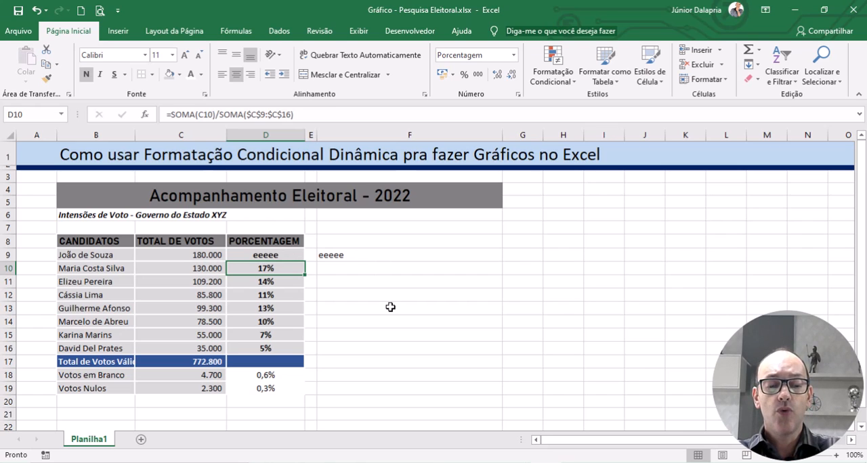
pyautogui.hotkey('ctrl', 'z')
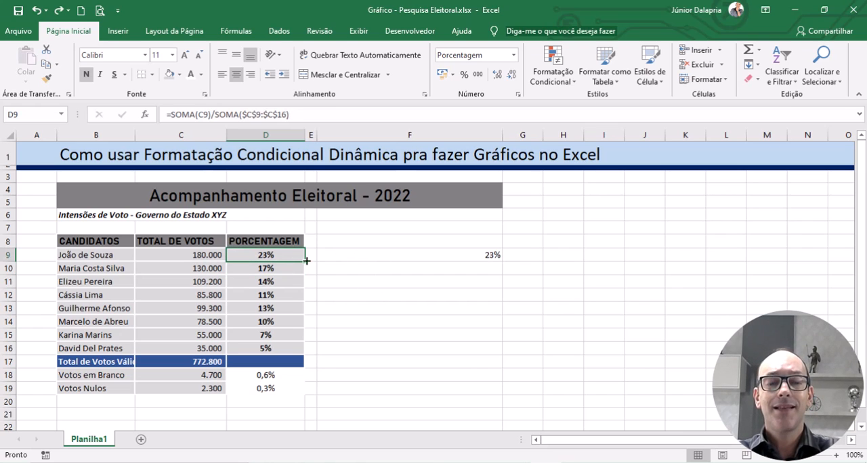
pyautogui.click(411, 306)
# Step: Fill the F9 formula down to F16 for the remaining candidates
pyautogui.click(437, 256)
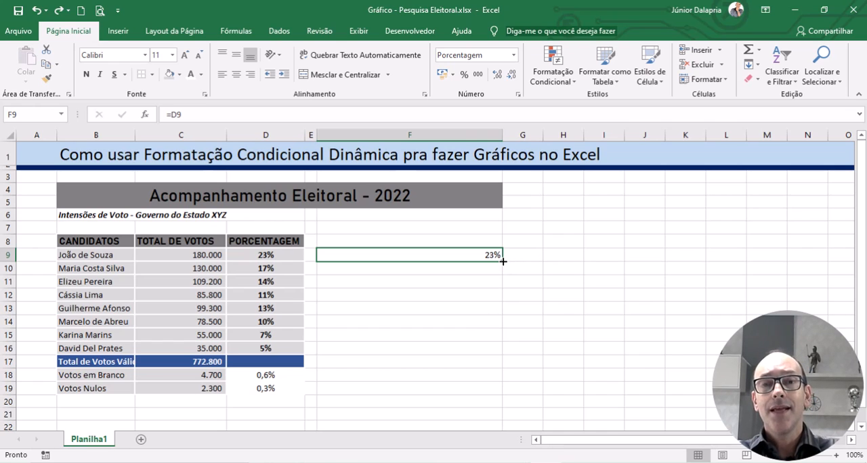
pyautogui.moveTo(504, 262); pyautogui.dragTo(501, 356)
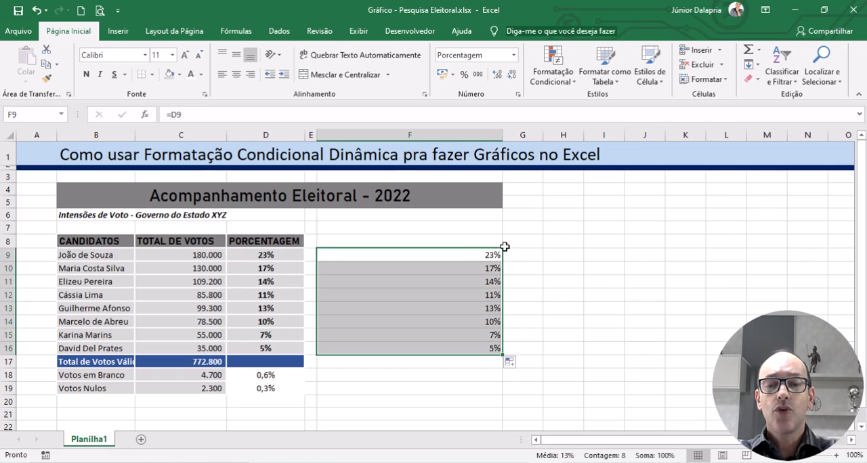
pyautogui.click(606, 309)
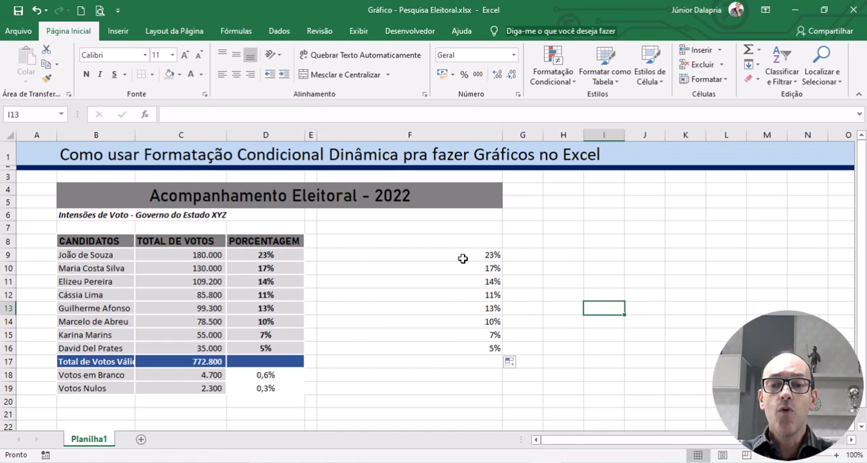
# Step: Apply solid-fill blue data bars as conditional formatting to the percentages in F9:F16
pyautogui.moveTo(429, 257); pyautogui.dragTo(437, 348)
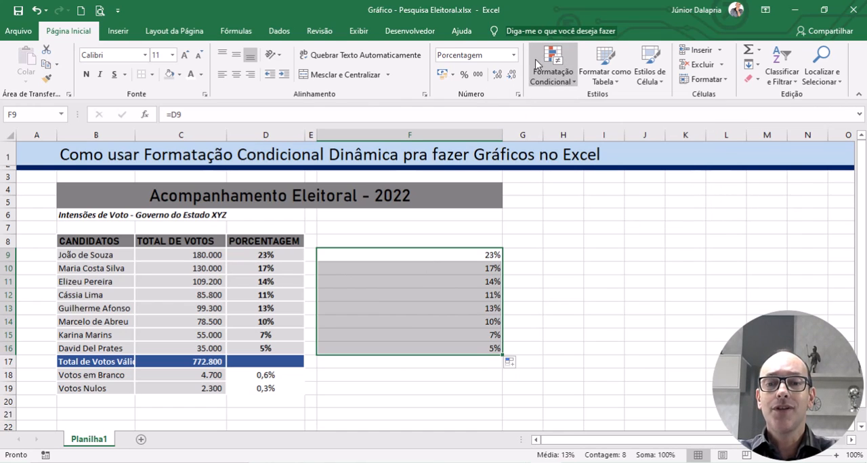
pyautogui.click(569, 81)
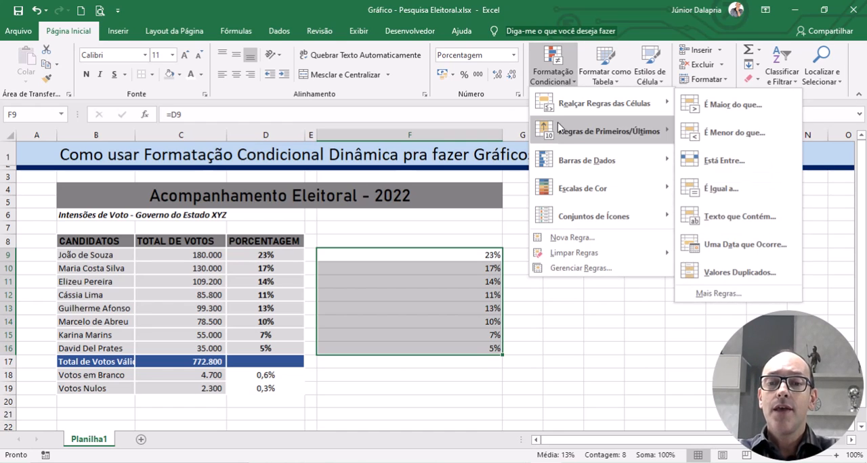
pyautogui.moveTo(567, 169)
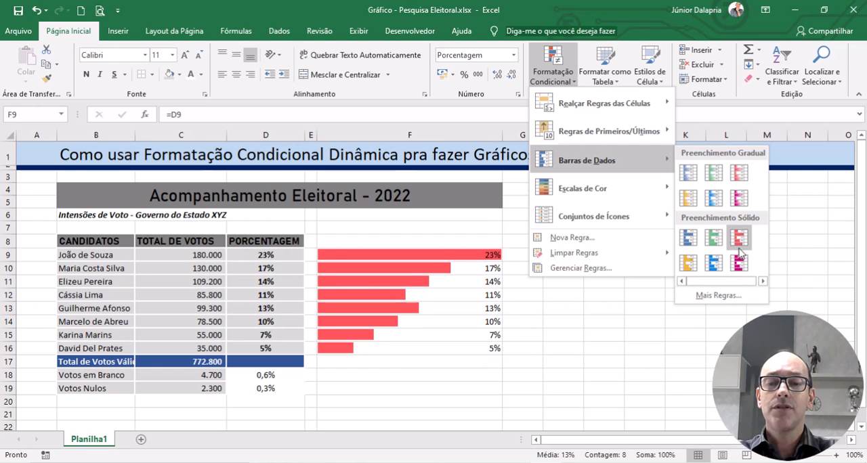
pyautogui.click(688, 238)
pyautogui.click(684, 256)
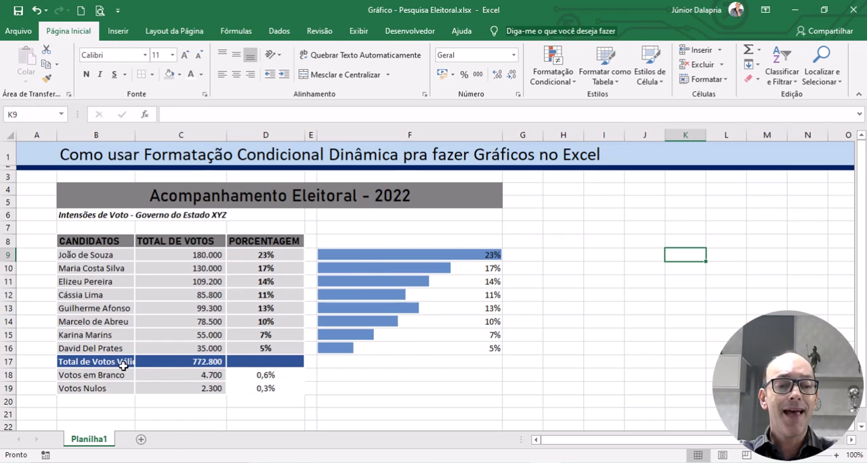
# Step: Widen column B so the label "Total de Votos Válidos" in B17 fits
pyautogui.click(93, 362)
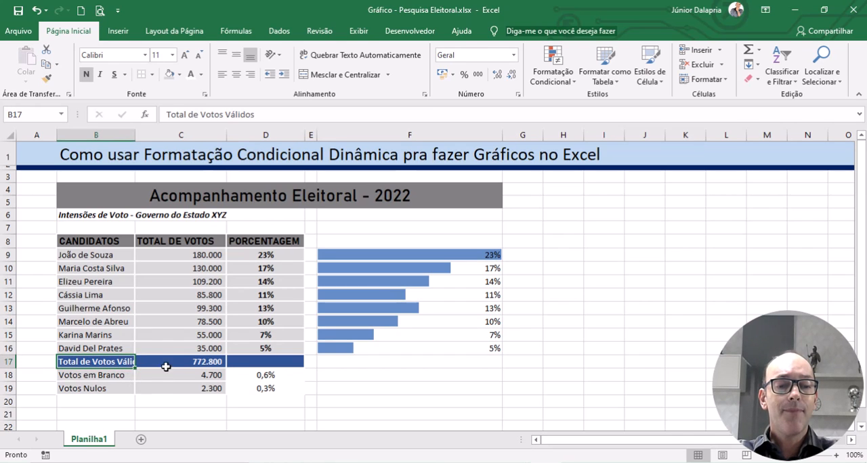
pyautogui.click(166, 366)
pyautogui.click(167, 388)
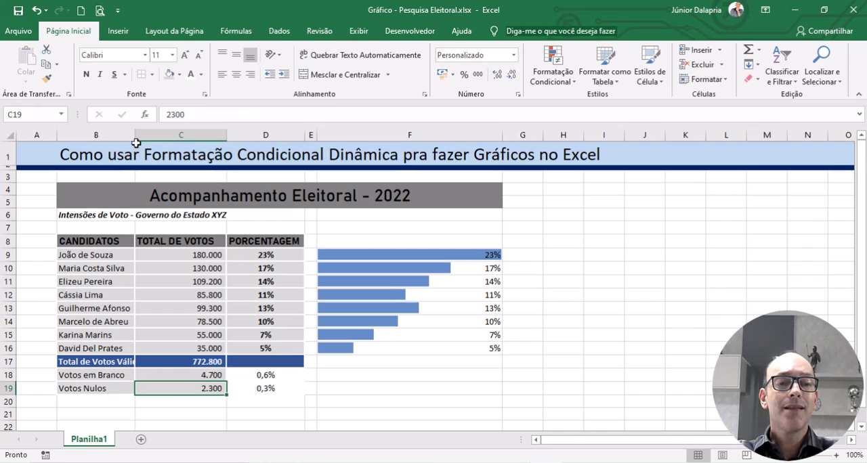
pyautogui.moveTo(134, 135); pyautogui.dragTo(150, 137)
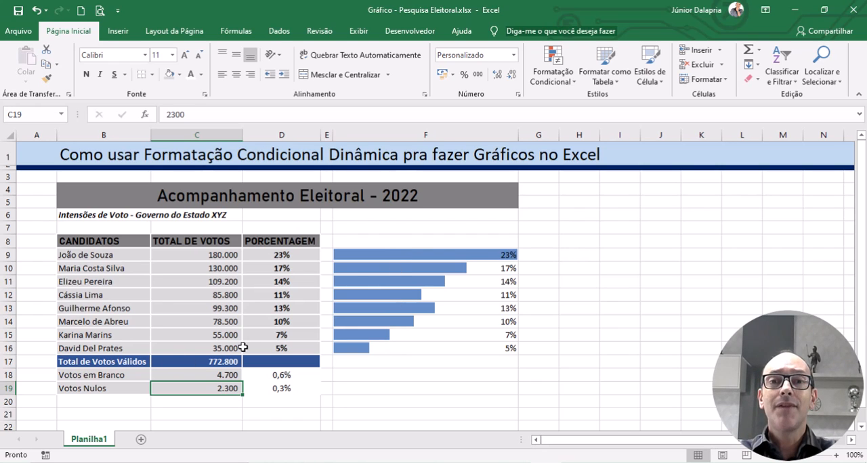
# Step: Edit the data bar rule for F9:F16 so its solid fill uses the darker blue theme colour
pyautogui.moveTo(390, 254); pyautogui.dragTo(383, 351)
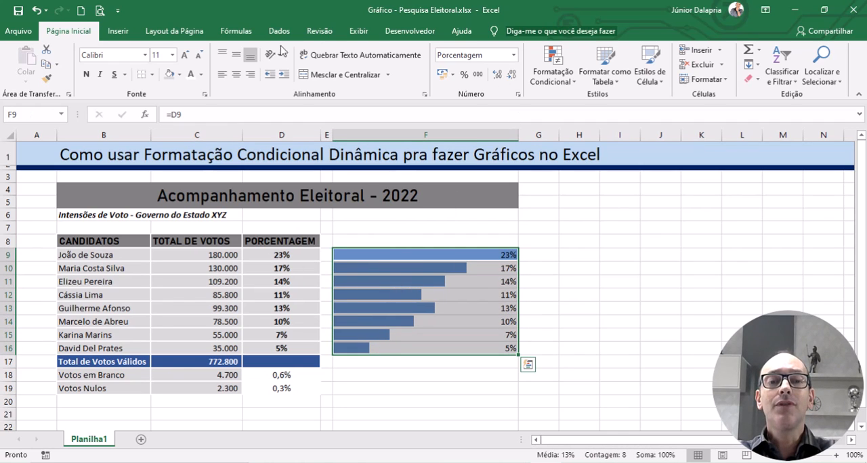
pyautogui.click(572, 87)
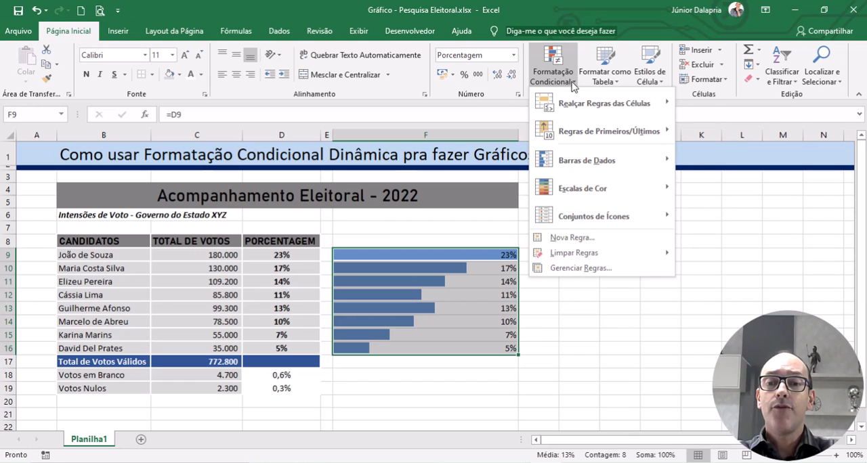
pyautogui.click(578, 269)
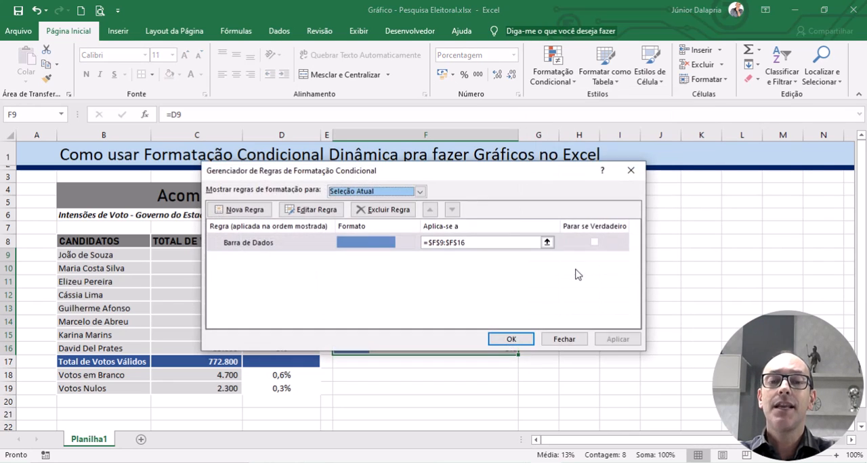
pyautogui.moveTo(471, 176); pyautogui.dragTo(465, 122)
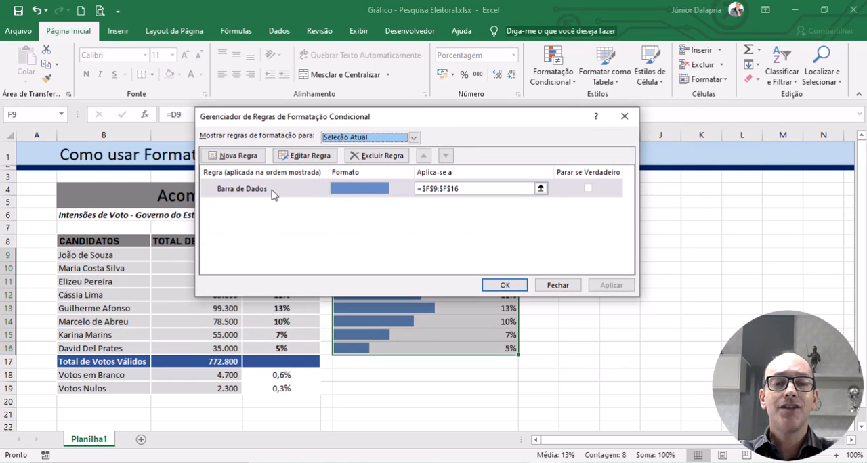
pyautogui.click(241, 190)
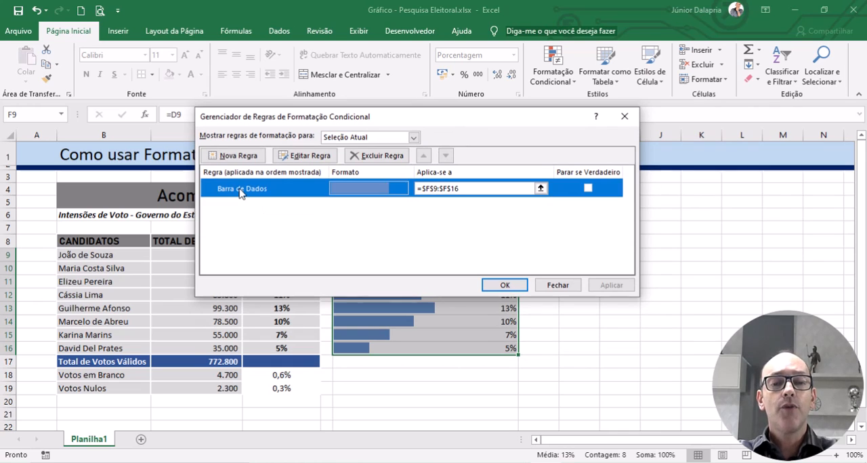
pyautogui.click(303, 157)
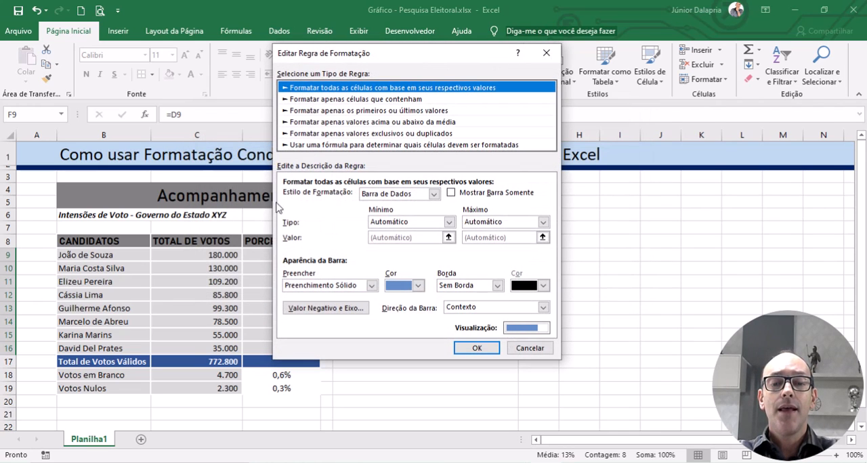
pyautogui.click(419, 286)
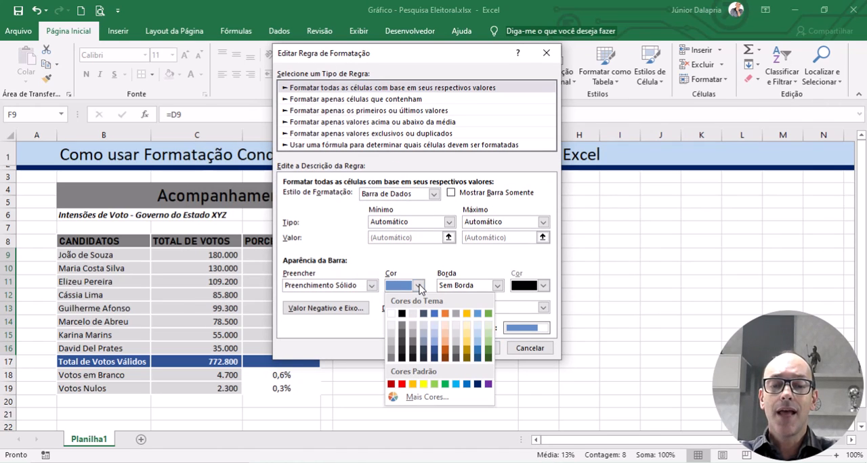
pyautogui.click(434, 352)
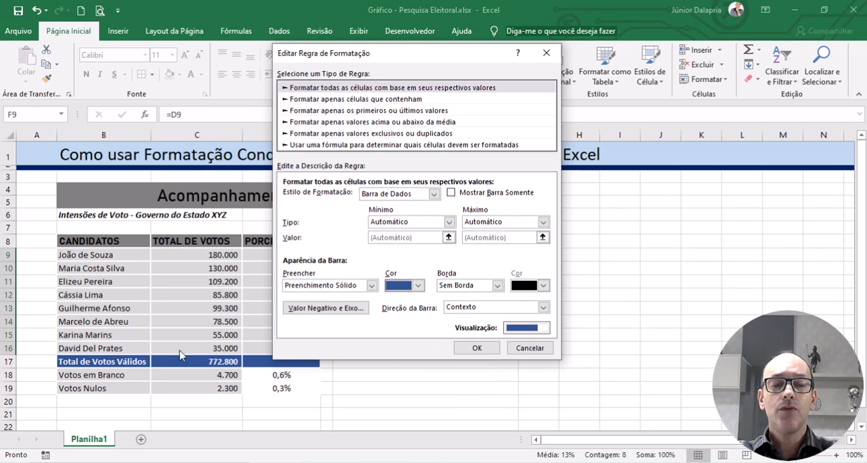
pyautogui.click(473, 349)
pyautogui.click(505, 285)
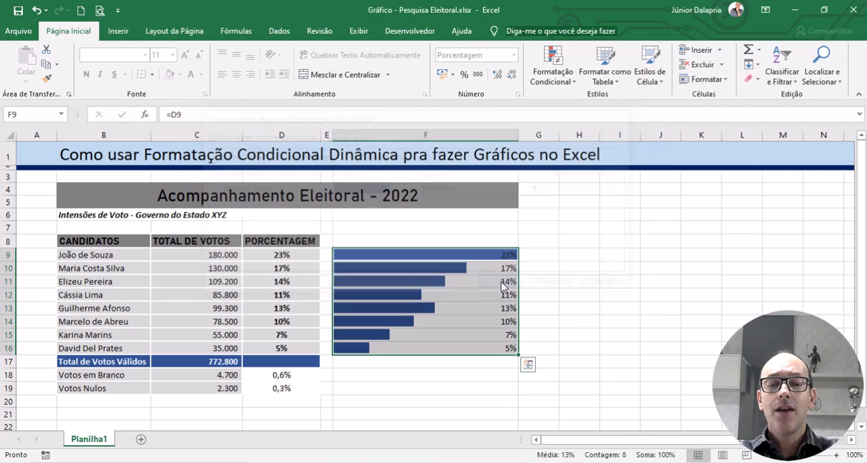
pyautogui.click(658, 320)
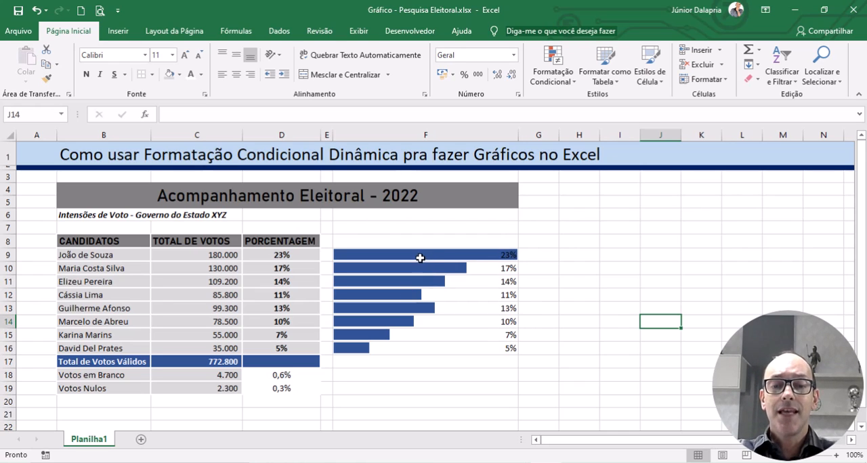
# Step: Hide the numbers in F9:F16 behind the bars by applying the custom number format ";;"
pyautogui.moveTo(417, 255); pyautogui.dragTo(407, 349)
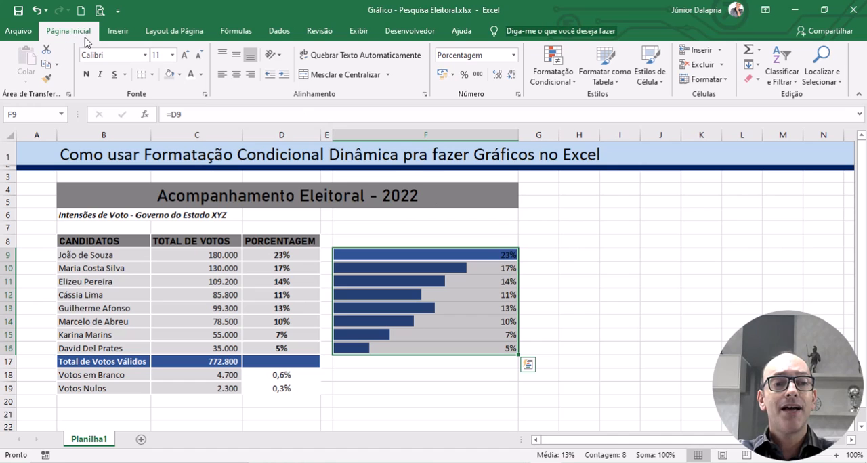
pyautogui.click(706, 79)
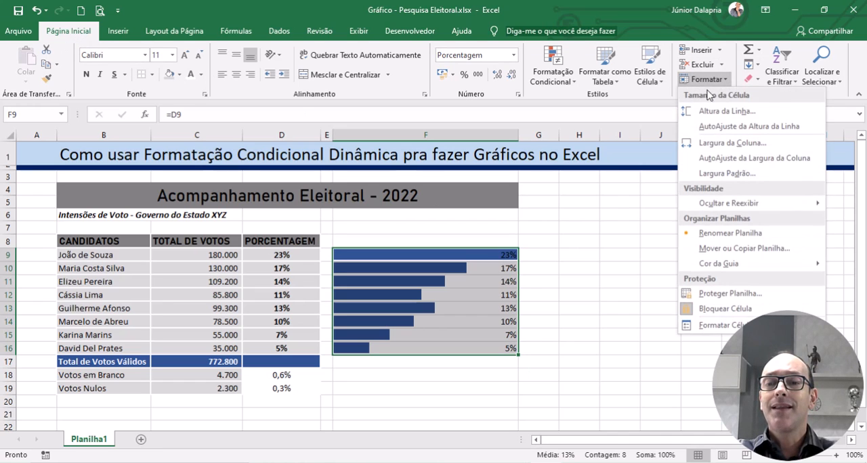
pyautogui.click(719, 325)
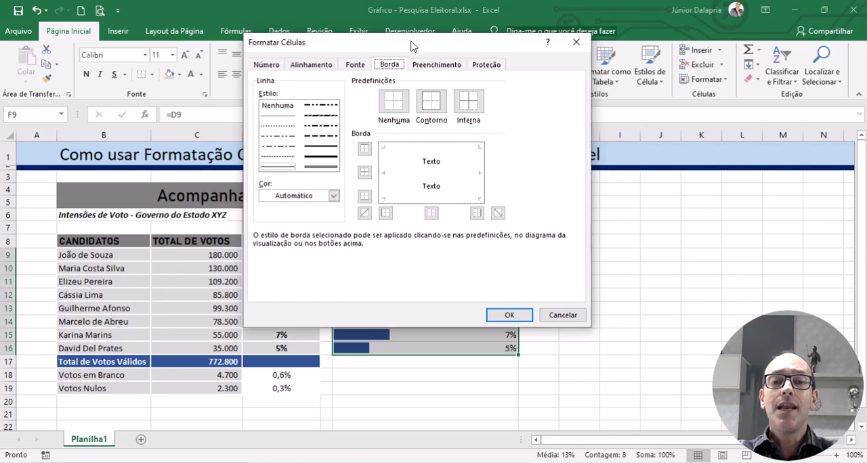
pyautogui.moveTo(407, 47)
pyautogui.mouseDown()
pyautogui.moveTo(398, 41)
pyautogui.moveTo(392, 52)
pyautogui.mouseUp()
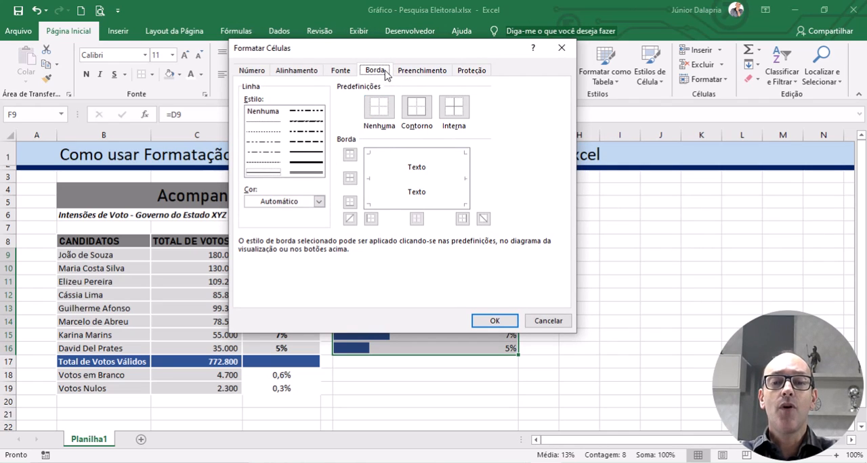
pyautogui.moveTo(419, 55); pyautogui.dragTo(420, 35)
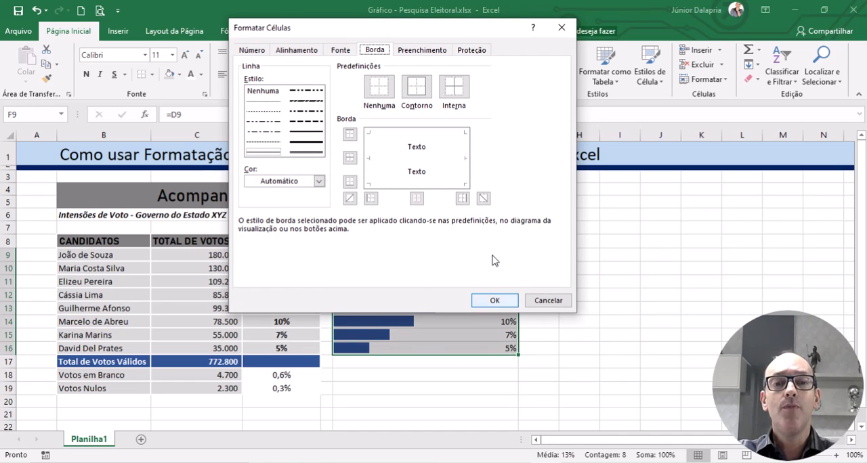
pyautogui.click(251, 54)
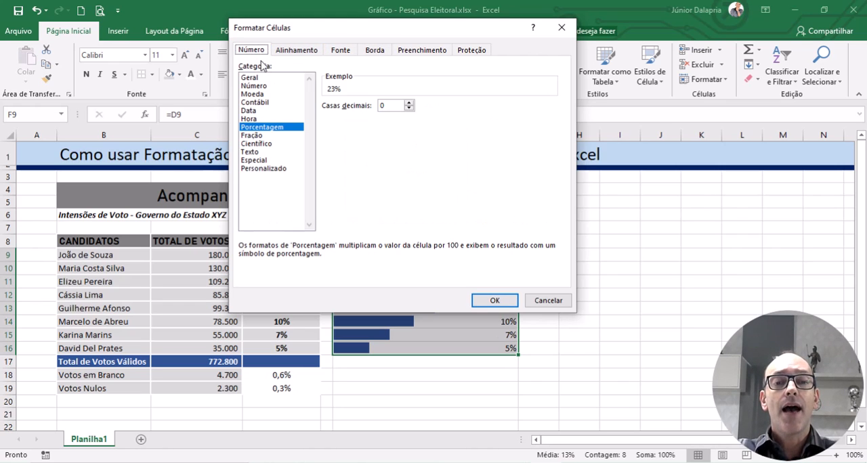
pyautogui.click(260, 168)
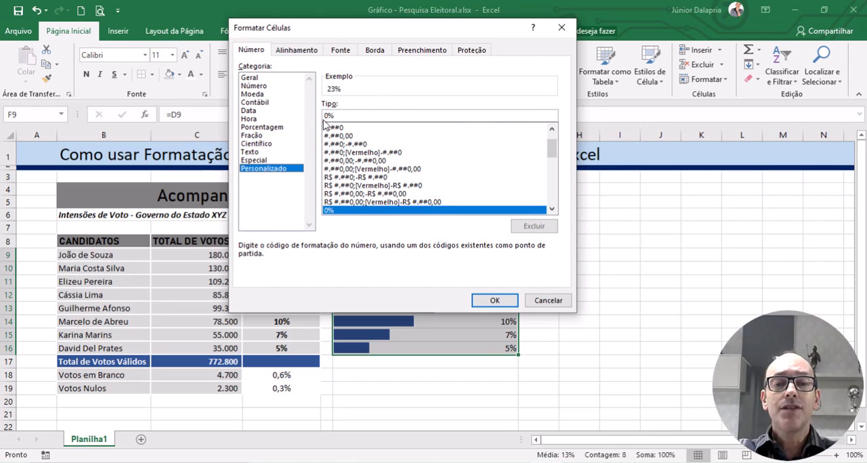
pyautogui.moveTo(336, 117); pyautogui.dragTo(324, 115)
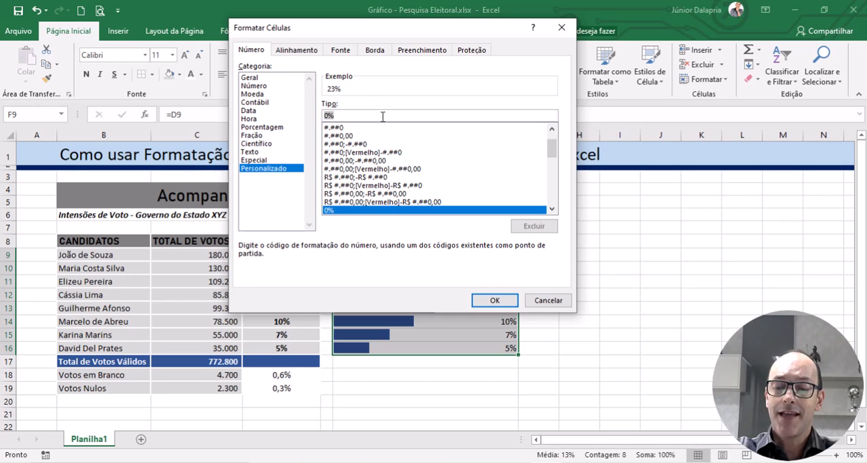
pyautogui.press('BackSpace')
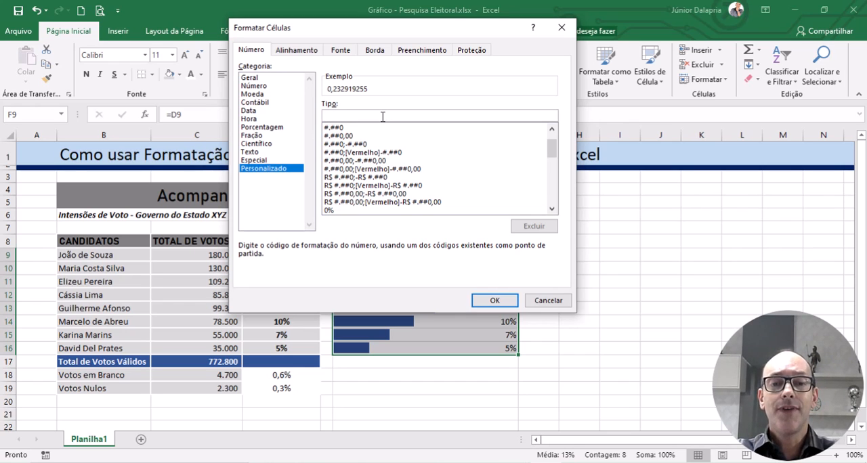
pyautogui.write(';')
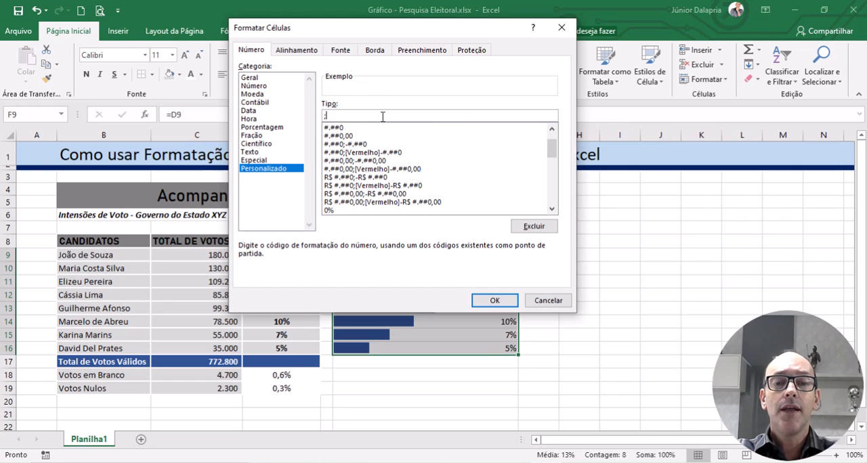
pyautogui.write(';')
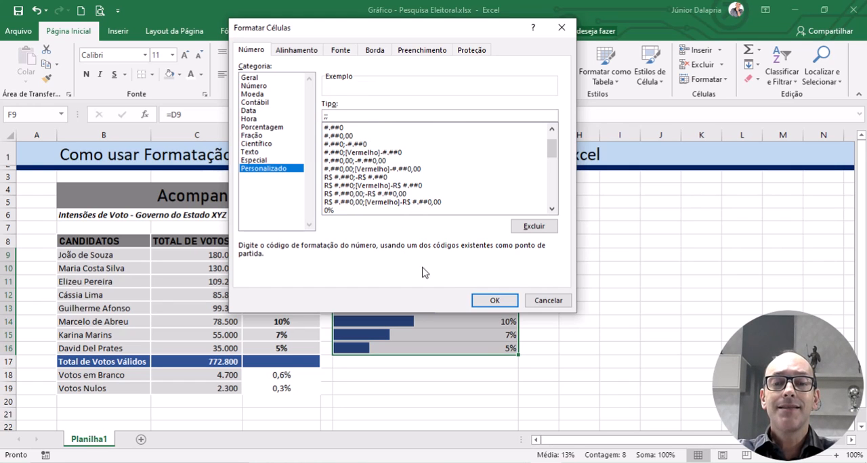
pyautogui.click(494, 300)
pyautogui.click(655, 286)
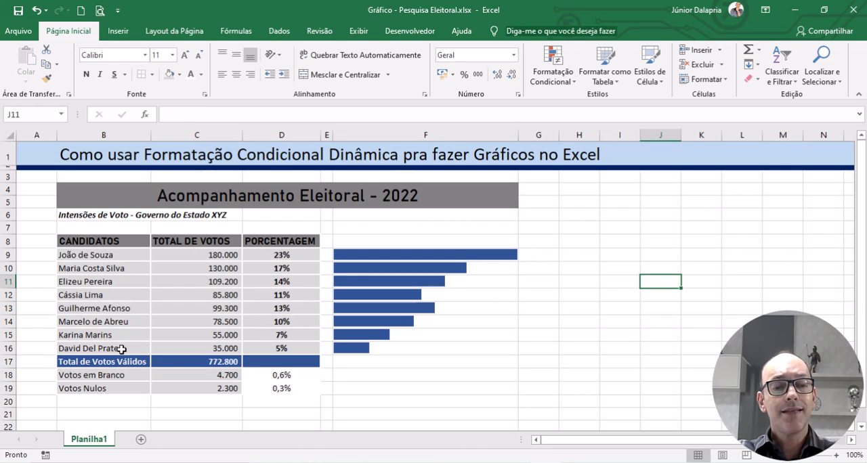
# Step: Test the bars' response by setting the last candidate's votes in C16 to 300.000, and undo that entry
pyautogui.click(198, 347)
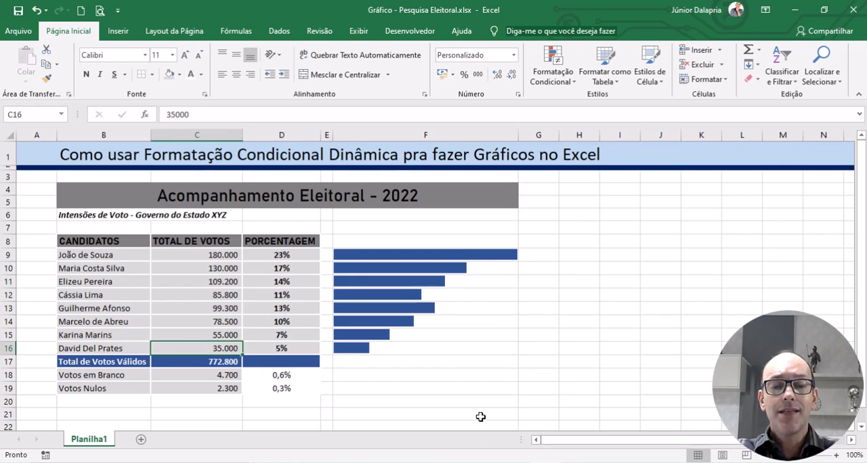
pyautogui.write('300')
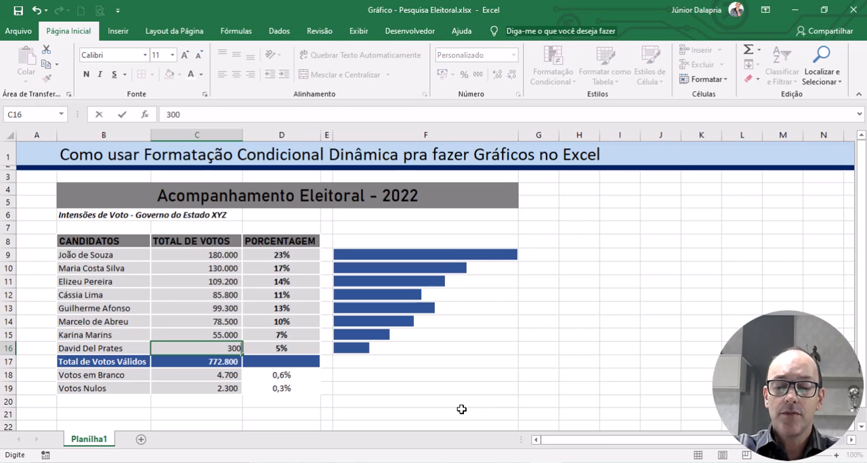
pyautogui.write('.000')
pyautogui.press('Return')
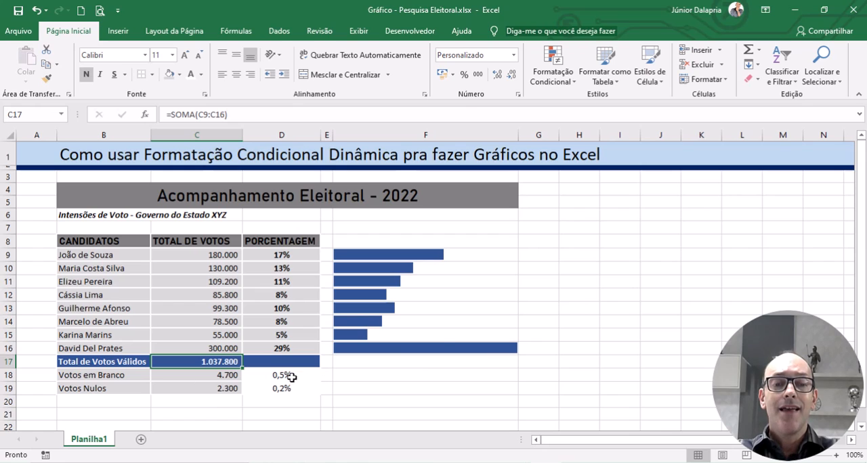
pyautogui.click(205, 350)
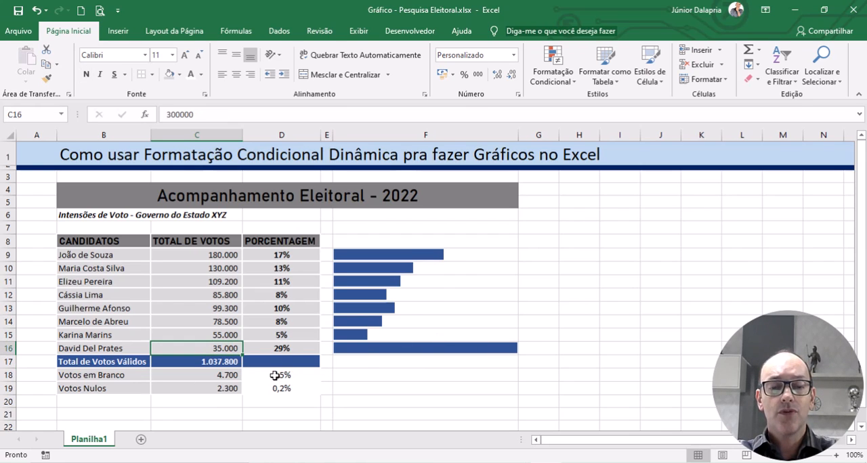
pyautogui.hotkey('ctrl', 'z')
# Step: Test the bars again by setting the votes in C12 to 150.000, and undo that entry
pyautogui.click(203, 296)
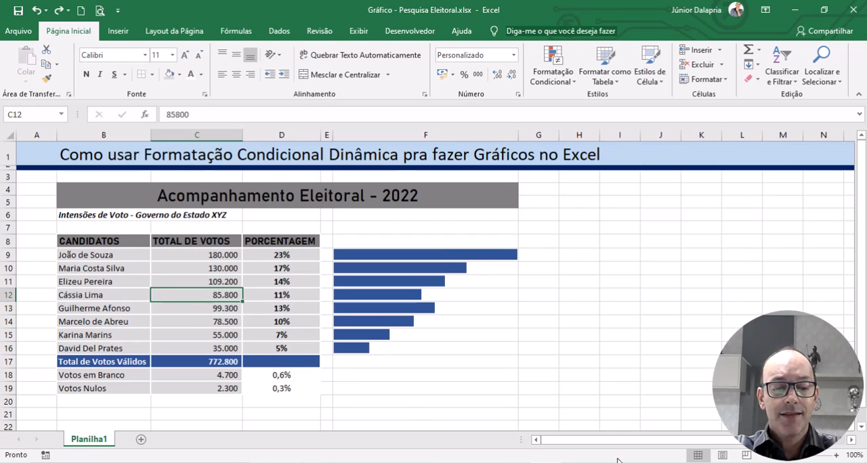
pyautogui.write('150.')
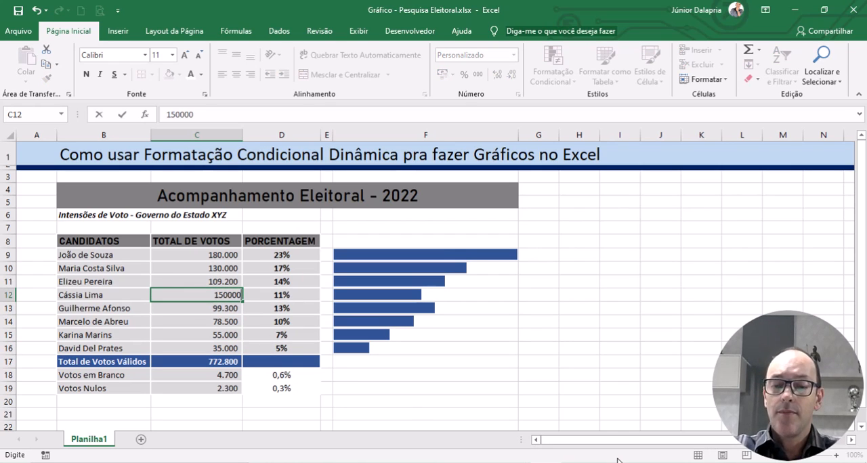
pyautogui.write('000')
pyautogui.press('Return')
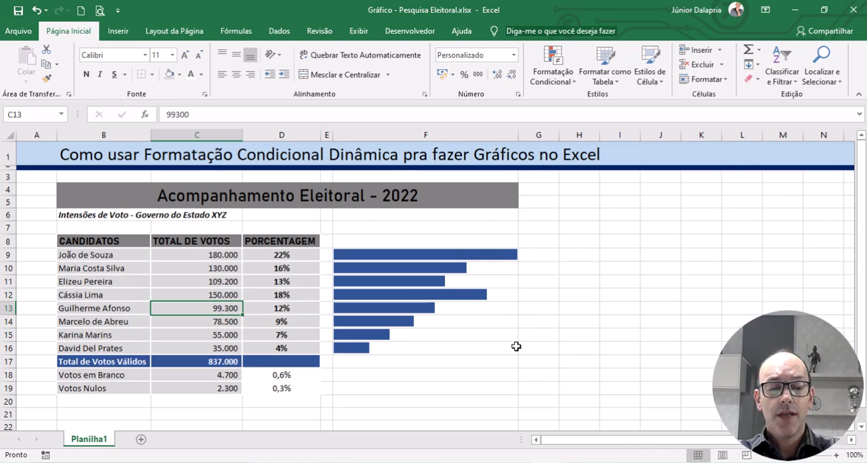
pyautogui.hotkey('ctrl', 'z')
pyautogui.click(603, 270)
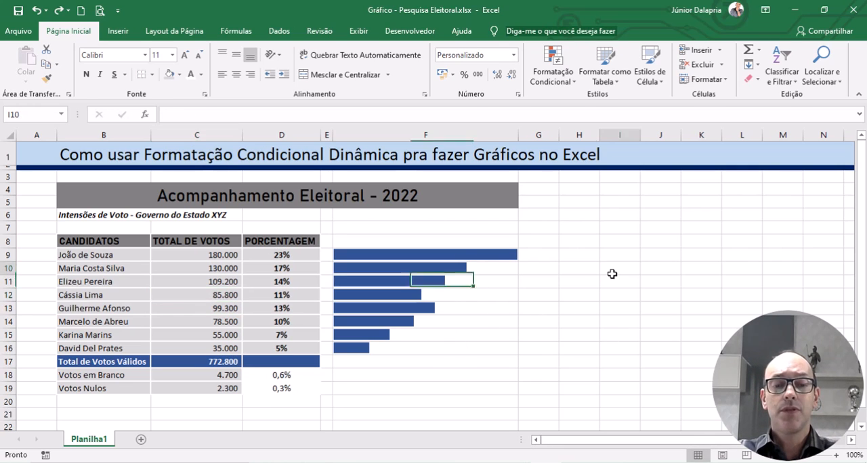
pyautogui.scroll(-1, 606, 318)
pyautogui.scroll(1, 603, 329)
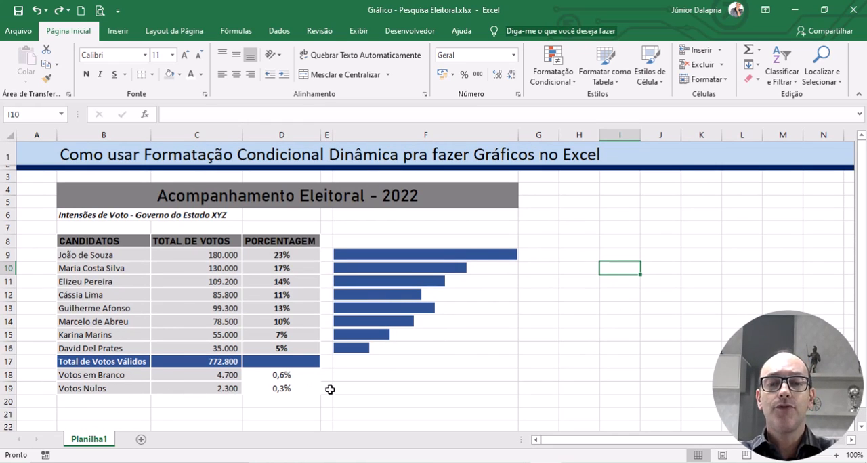
# Step: Apply solid-fill orange data bars to the blank and null vote percentages in D18:D19
pyautogui.moveTo(279, 374); pyautogui.dragTo(283, 387)
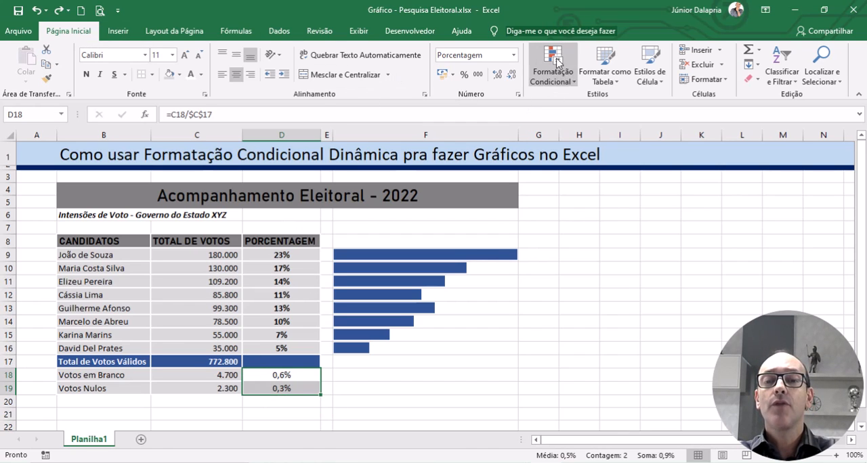
pyautogui.click(573, 82)
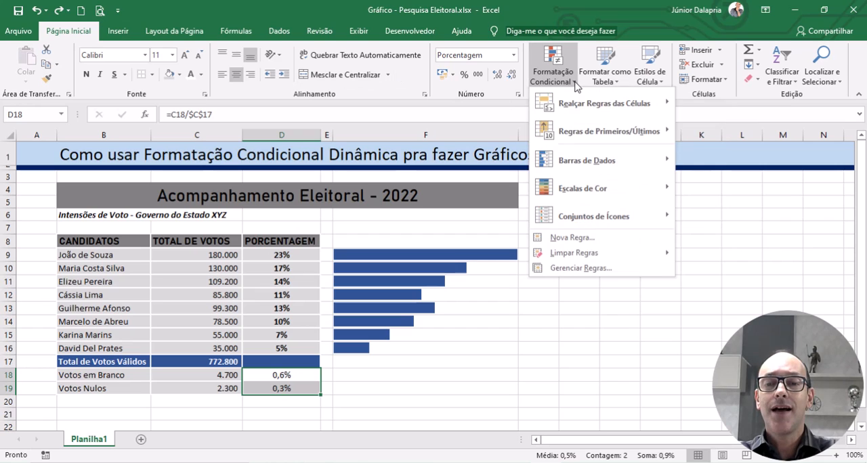
pyautogui.moveTo(648, 165)
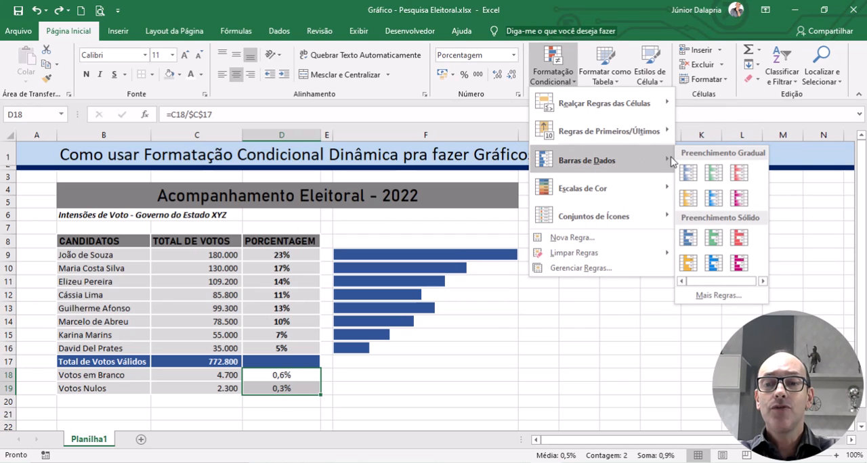
pyautogui.click(690, 269)
pyautogui.click(483, 374)
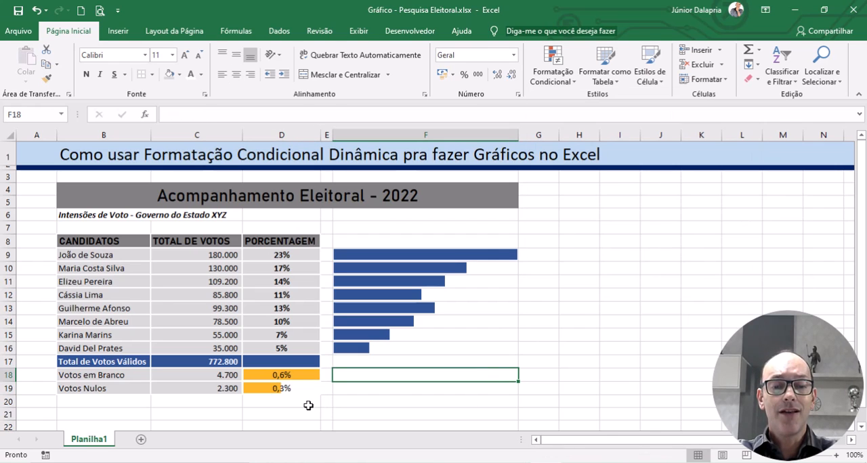
# Step: Test the orange bars' response by setting the null votes in C19 to 7.700, and undo that entry
pyautogui.click(212, 388)
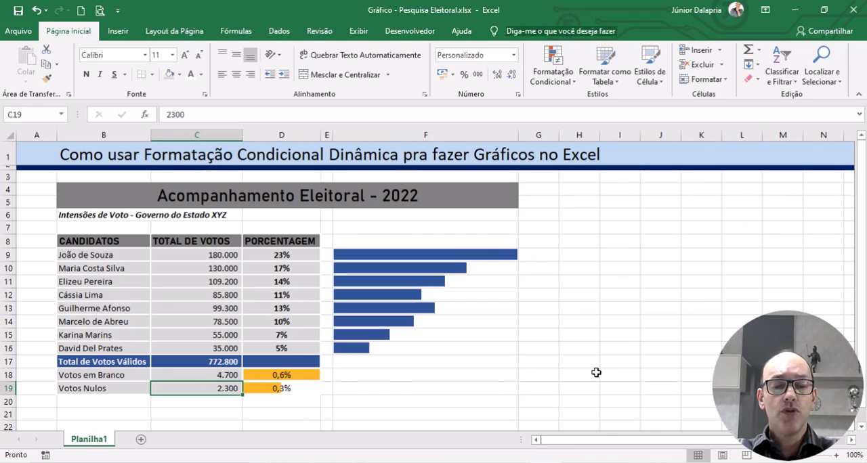
pyautogui.write('77')
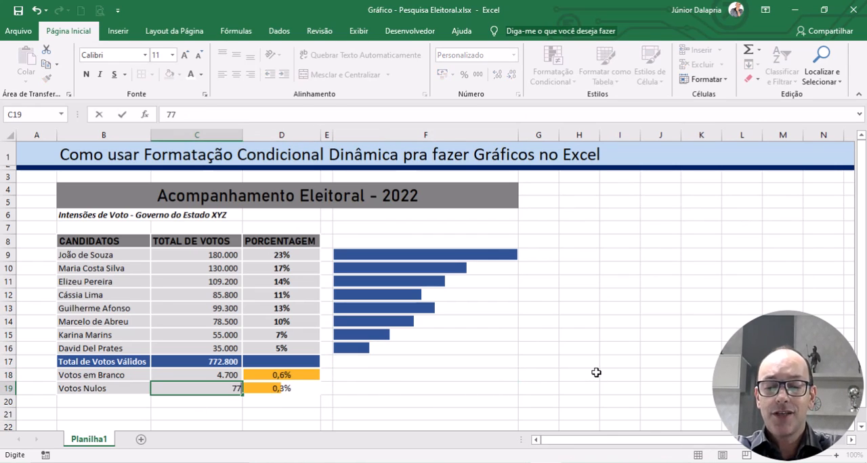
pyautogui.press('Return')
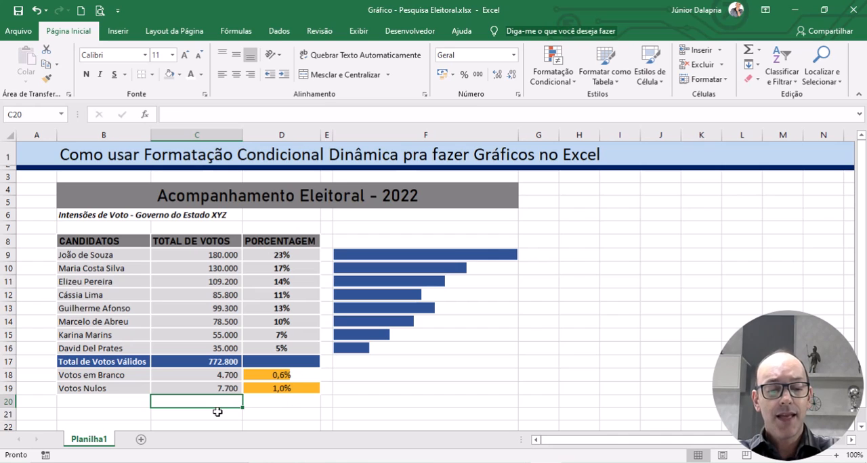
pyautogui.hotkey('ctrl', 'z')
pyautogui.click(526, 373)
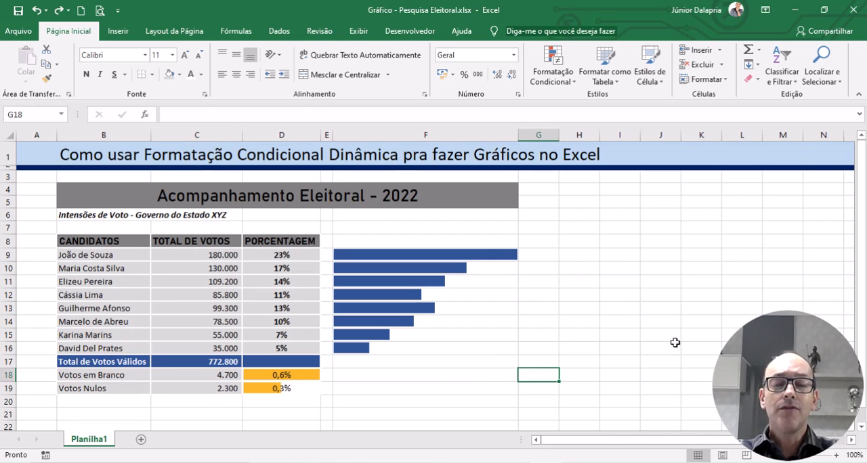
pyautogui.click(709, 271)
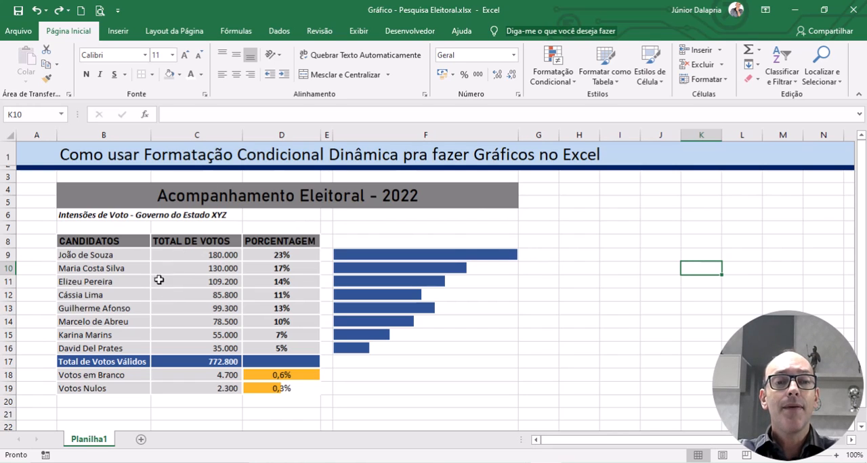
# Step: Draw a rounded rectangle about 19,71 cm wide and 7,2 cm high over the whole table and bar area, rows 7 to 19
pyautogui.click(120, 33)
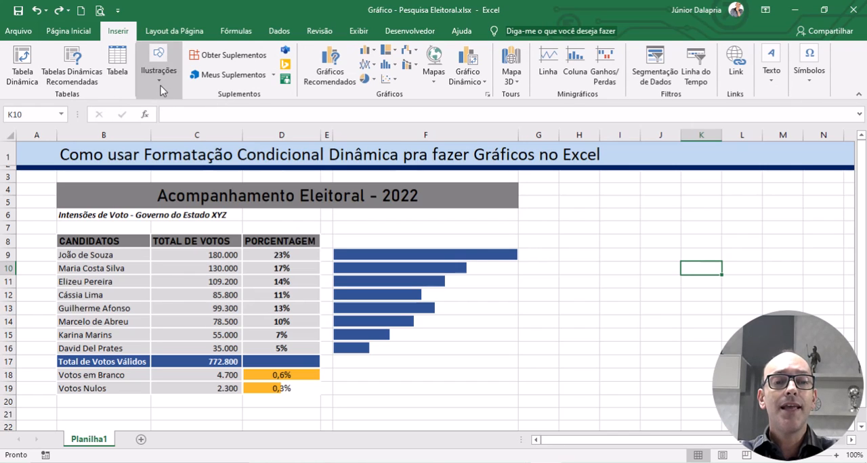
pyautogui.click(161, 90)
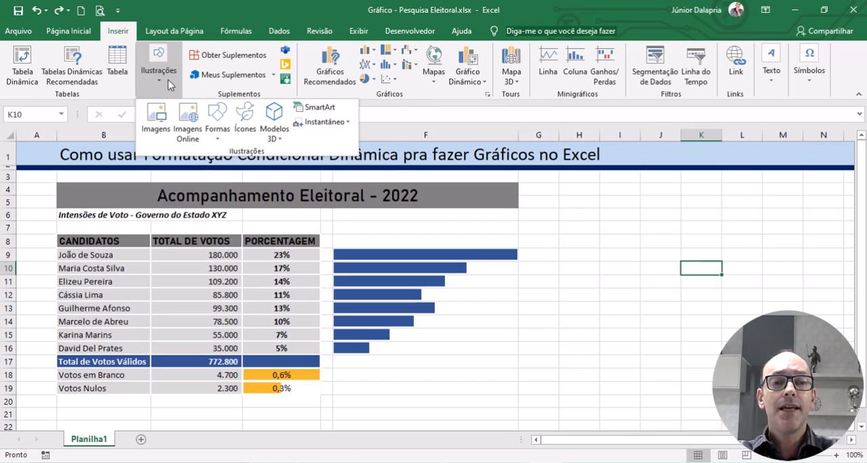
pyautogui.click(217, 139)
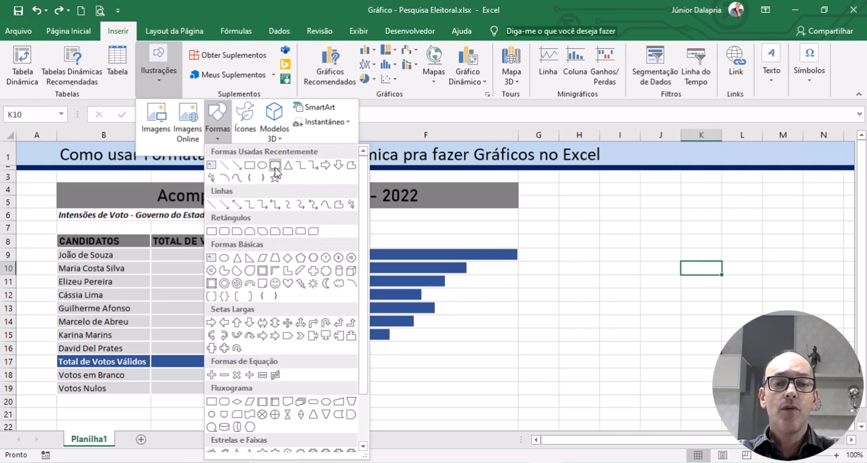
pyautogui.click(275, 167)
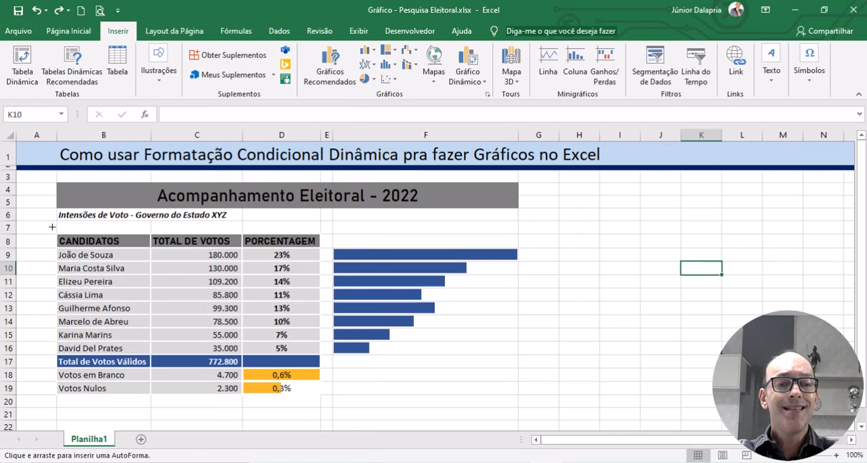
pyautogui.moveTo(51, 227); pyautogui.dragTo(523, 399)
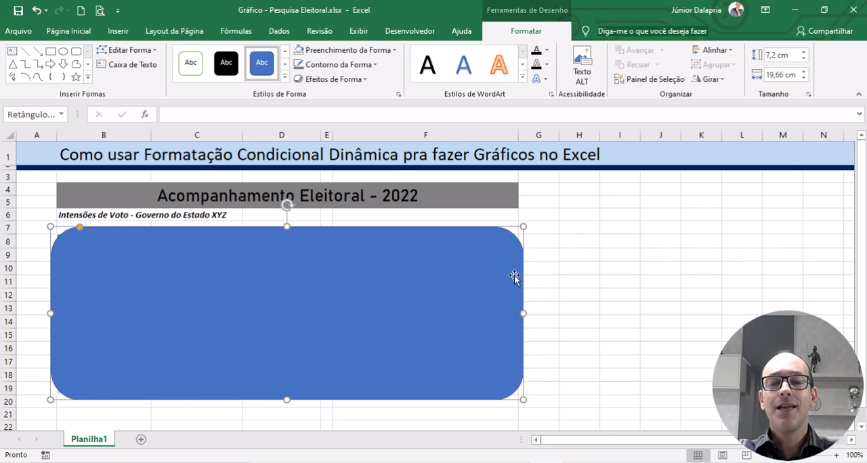
pyautogui.click(618, 308)
pyautogui.click(422, 277)
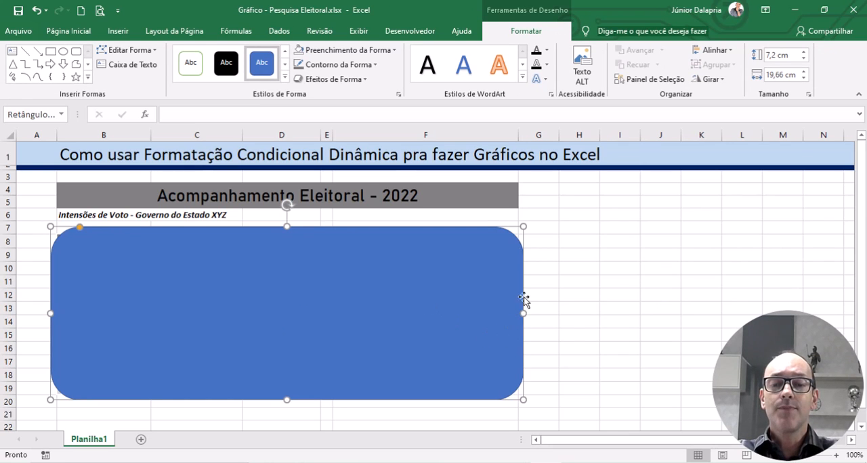
pyautogui.moveTo(525, 313)
pyautogui.mouseDown()
pyautogui.moveTo(675, 312)
pyautogui.moveTo(525, 320)
pyautogui.mouseUp()
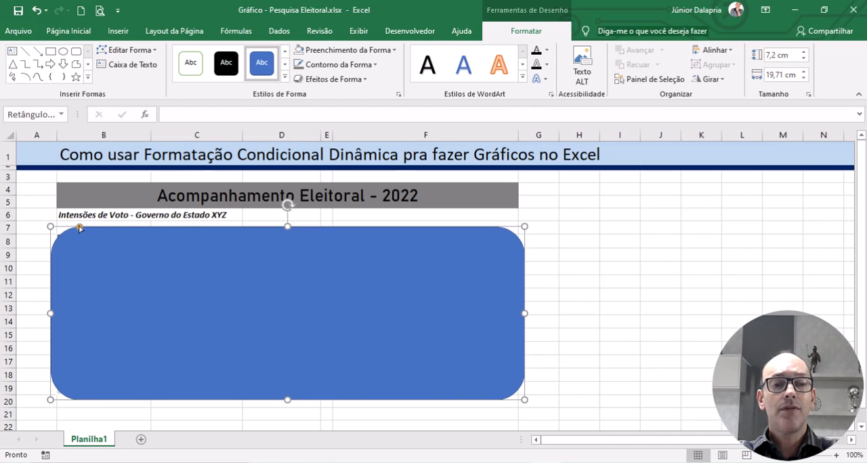
# Step: Reduce the rounding of the rectangle's corners and remove its fill so it only frames the table
pyautogui.moveTo(79, 229); pyautogui.dragTo(59, 238)
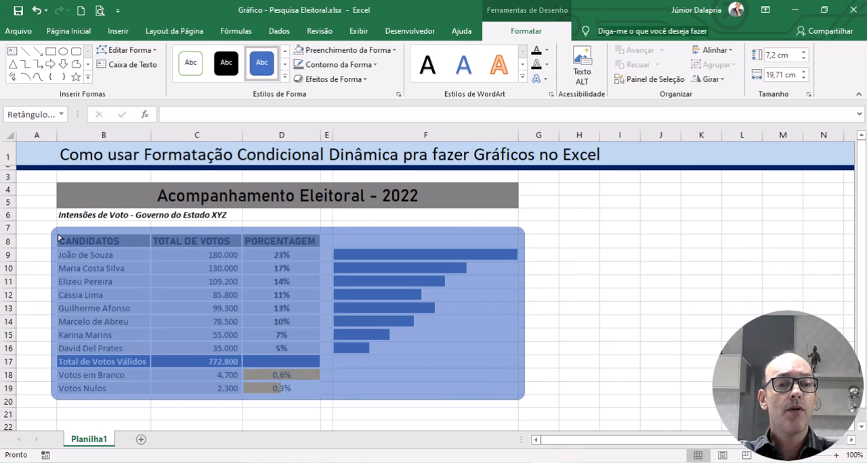
pyautogui.moveTo(58, 238); pyautogui.dragTo(58, 237)
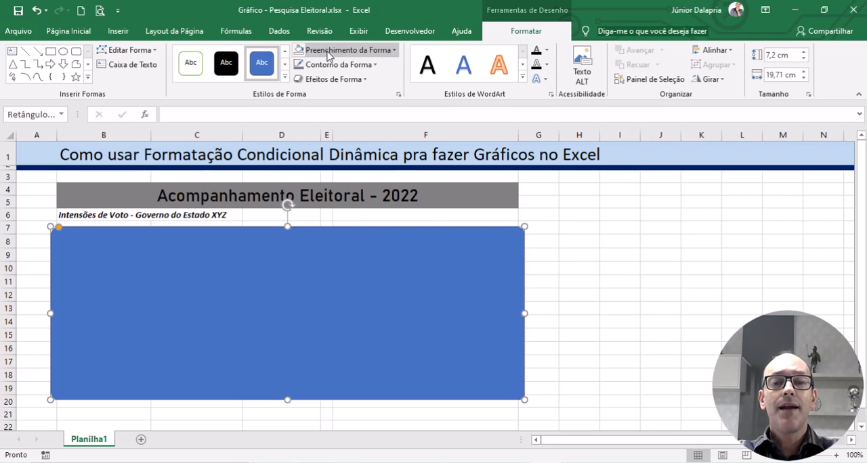
pyautogui.click(355, 51)
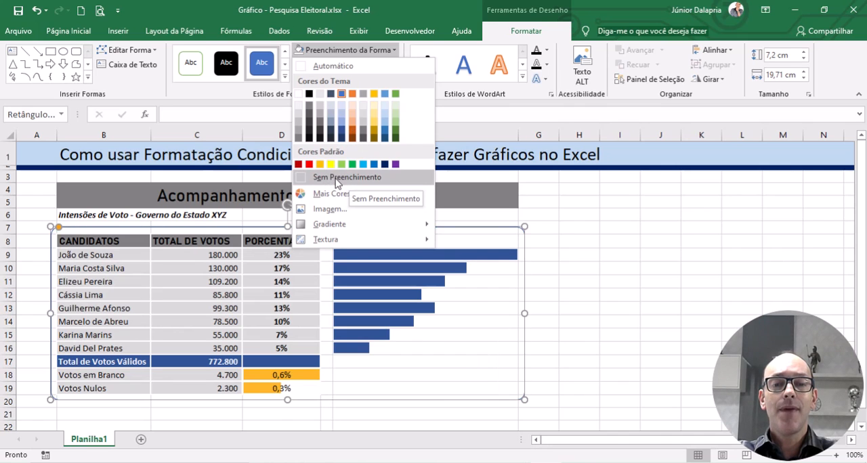
pyautogui.click(326, 182)
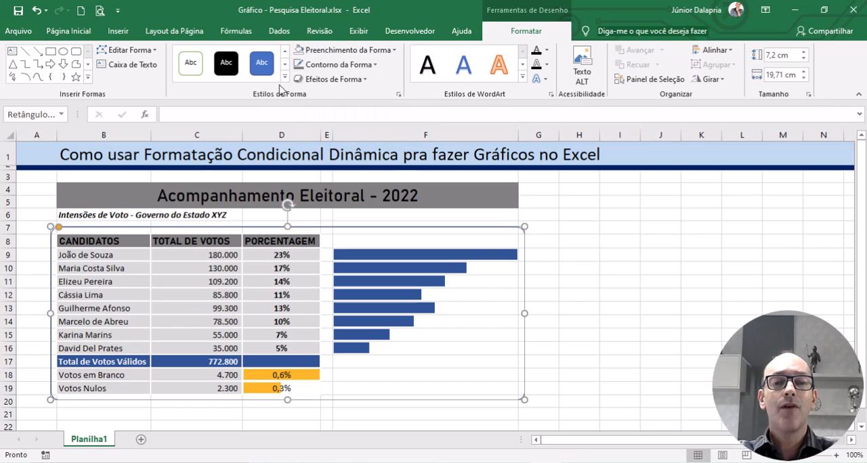
# Step: Give the frame around the table a dark grey outline with a thickness of 2¼ pt
pyautogui.click(331, 66)
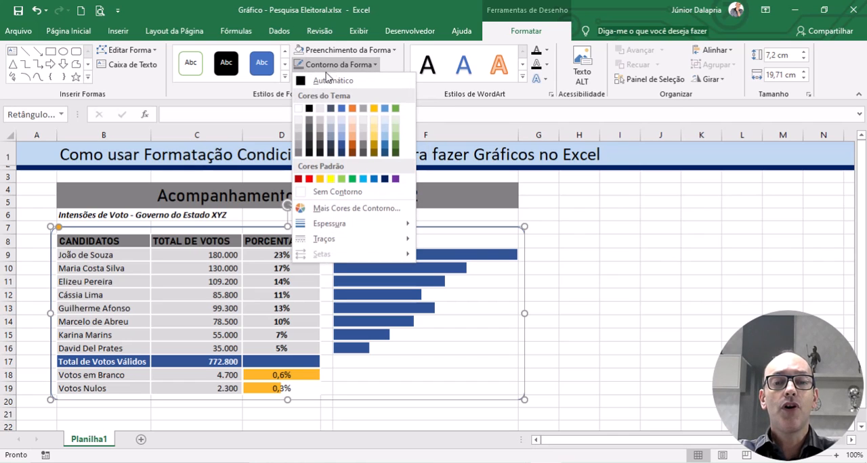
pyautogui.click(296, 154)
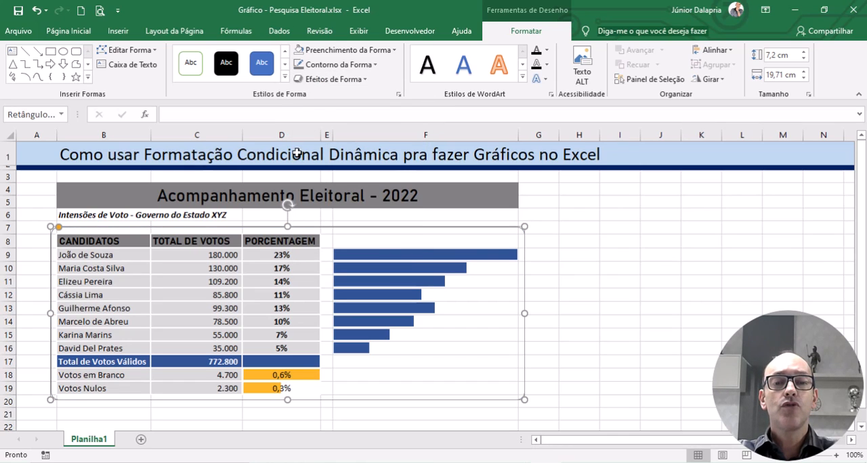
pyautogui.click(332, 65)
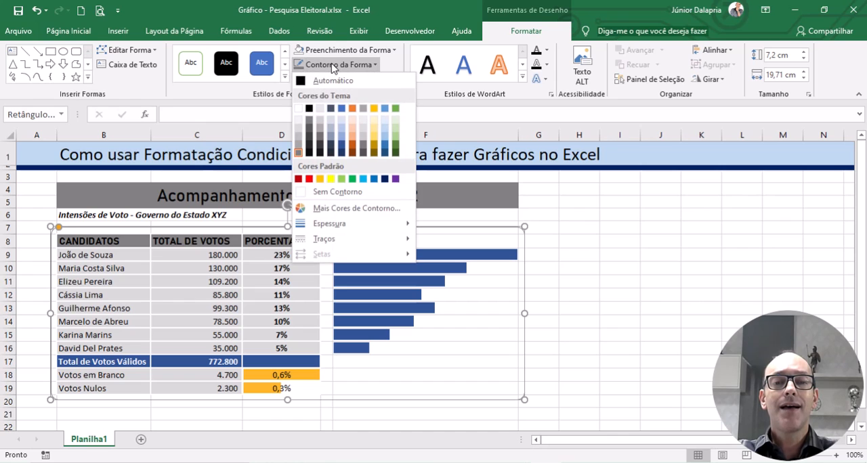
pyautogui.moveTo(335, 224)
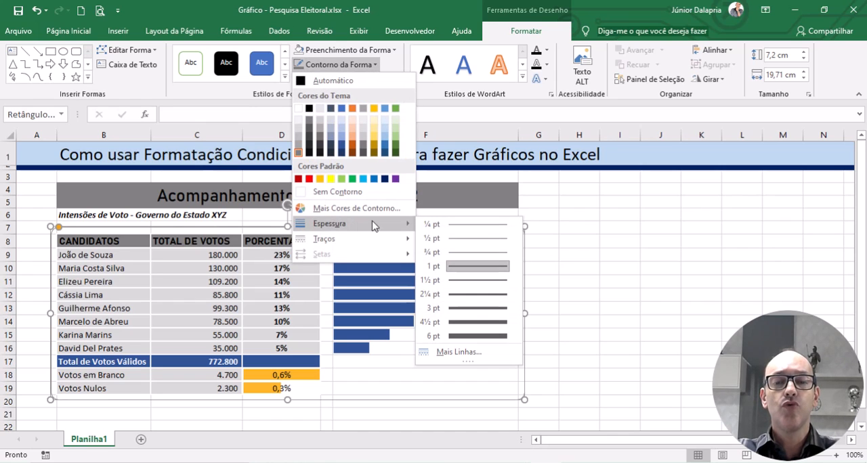
pyautogui.click(474, 296)
pyautogui.click(622, 266)
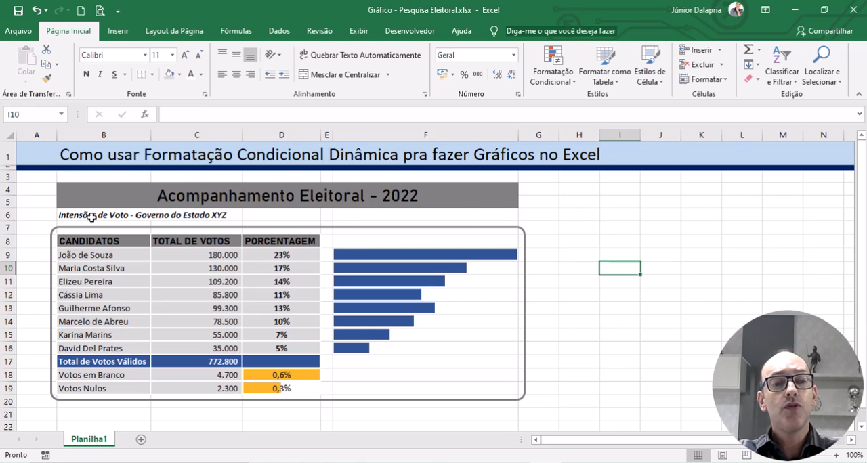
pyautogui.click(118, 31)
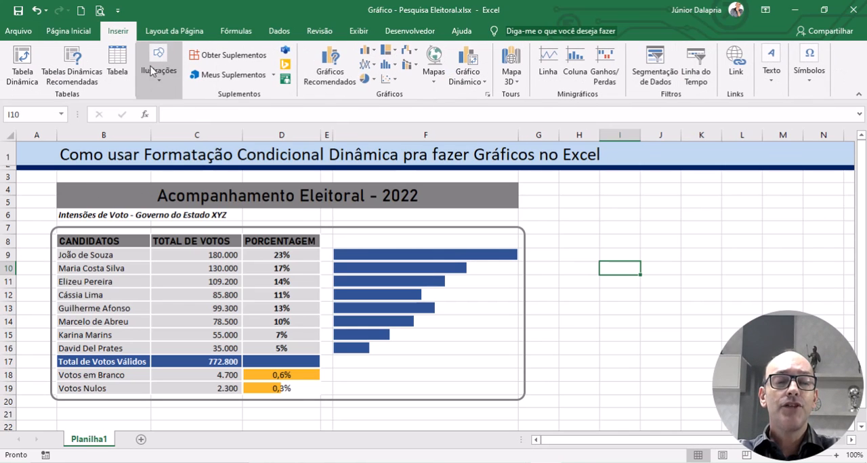
pyautogui.click(161, 84)
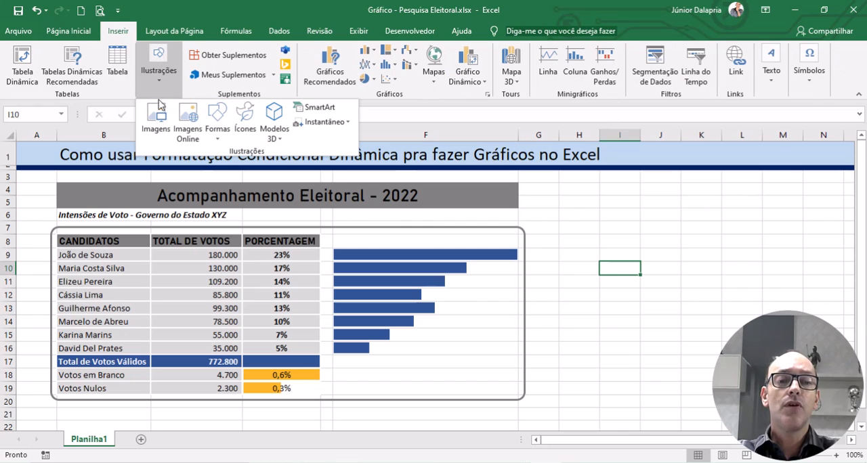
pyautogui.click(217, 122)
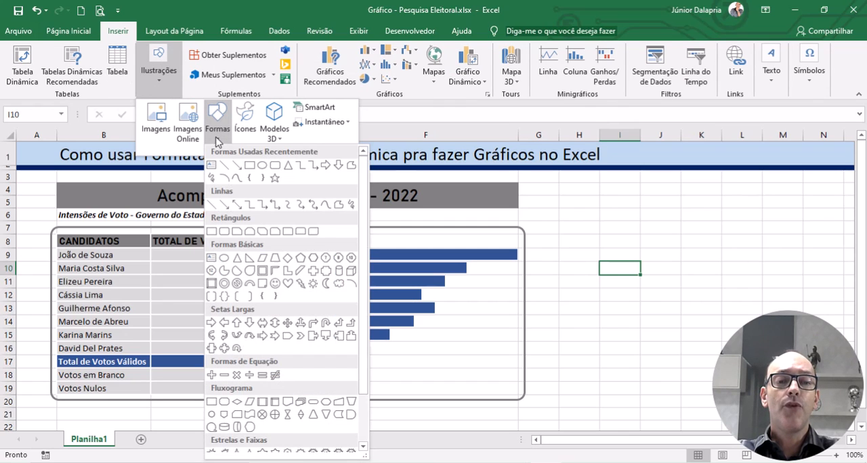
pyautogui.click(245, 116)
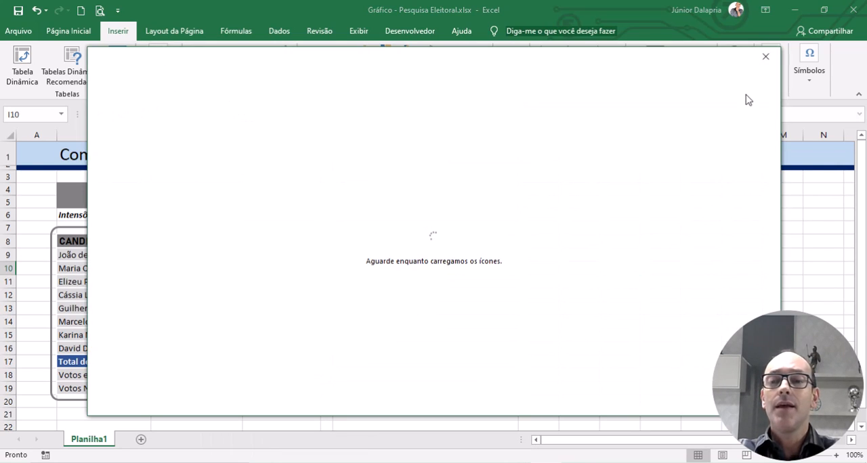
pyautogui.click(765, 56)
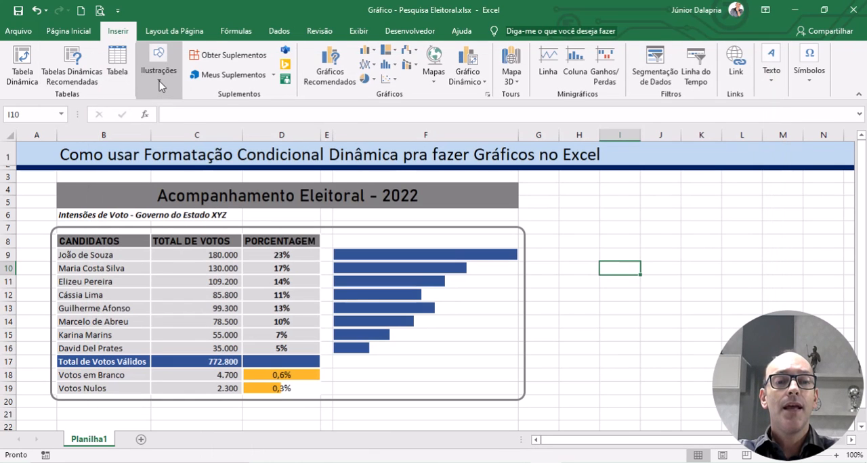
# Step: Insert the target-with-arrow icon from the Análise category of the icon library
pyautogui.click(160, 84)
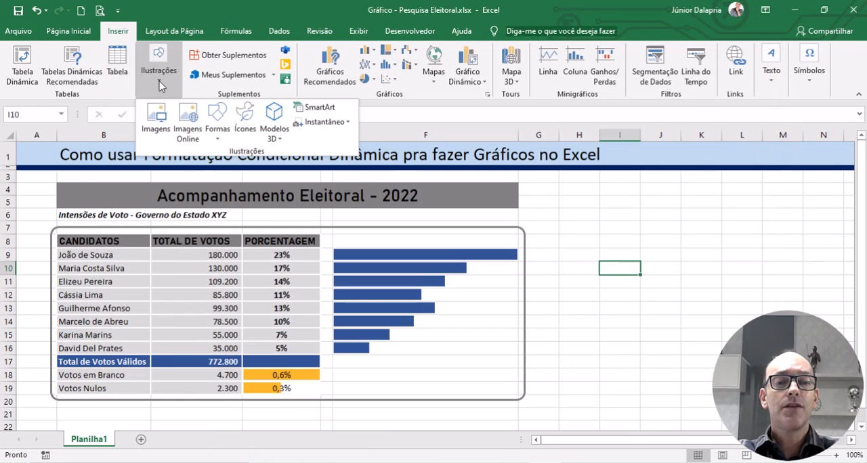
pyautogui.click(246, 113)
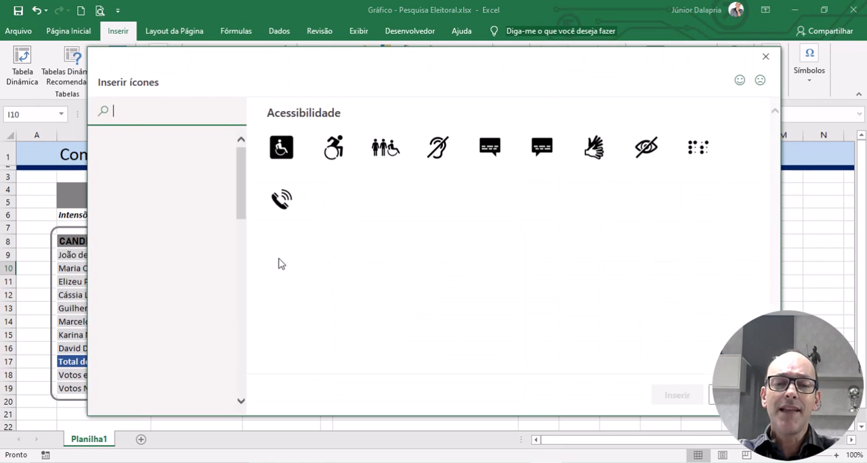
pyautogui.scroll(-3, 399, 244)
pyautogui.scroll(-5, 393, 258)
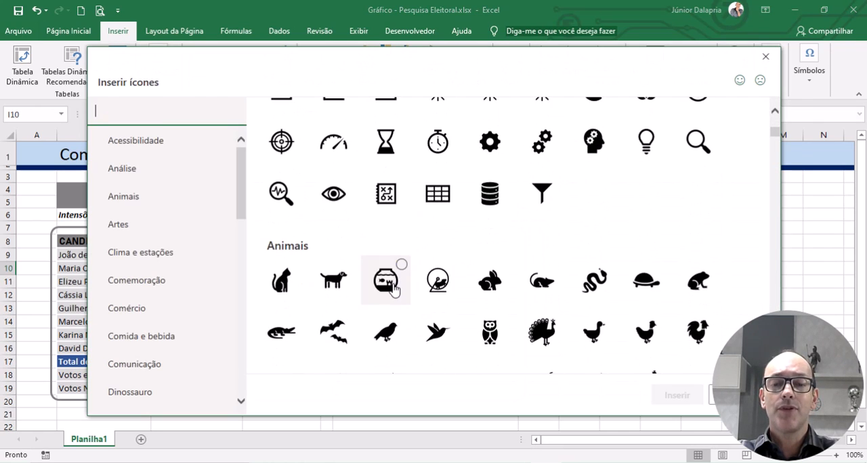
pyautogui.scroll(8, 401, 303)
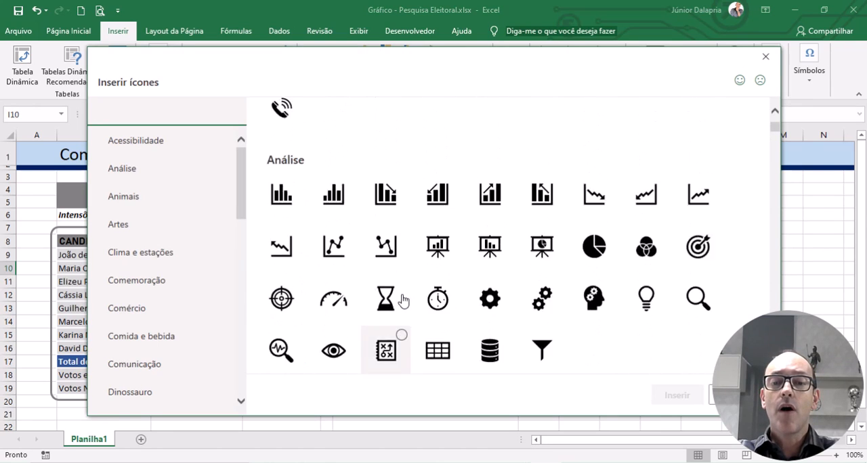
pyautogui.scroll(-1, 594, 338)
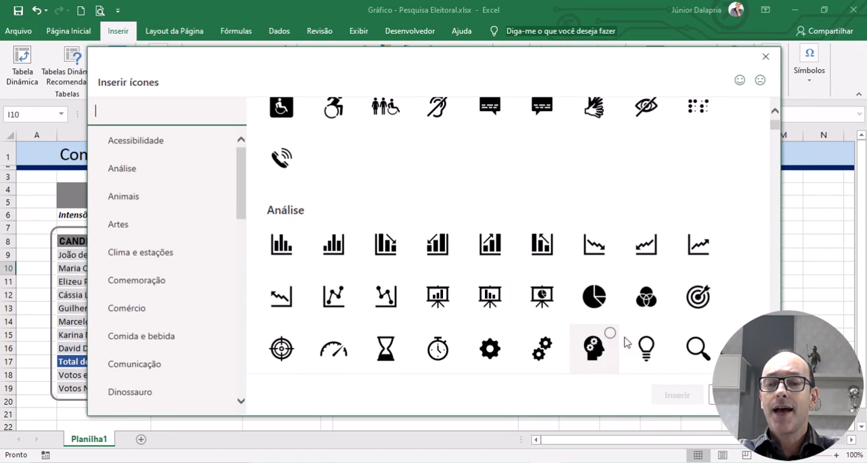
pyautogui.click(702, 303)
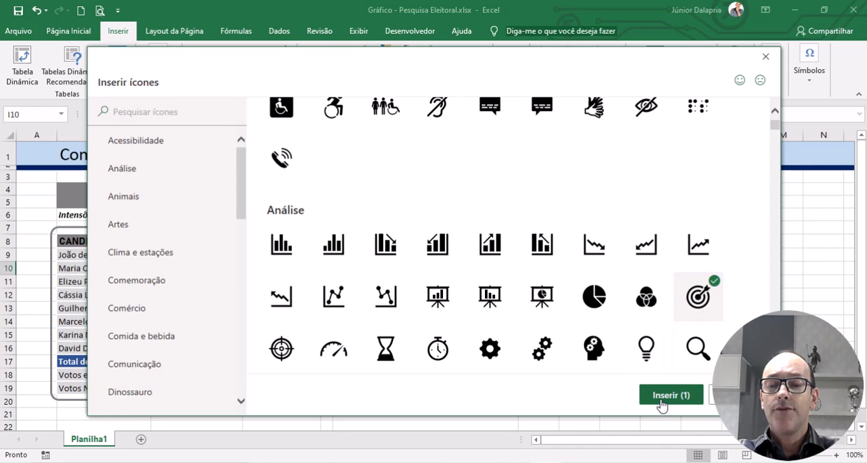
pyautogui.click(661, 399)
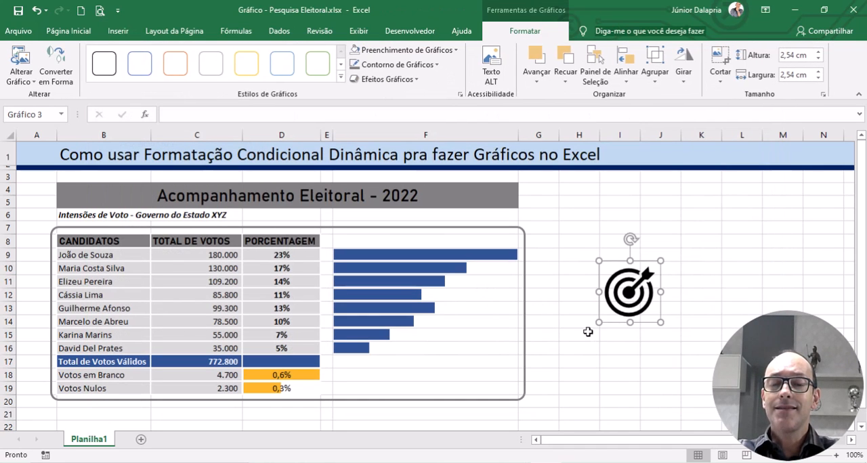
# Step: Shrink the target icon to the banner's height and place it at the left end of the "Acompanhamento Eleitoral - 2022" title in B4:B5
pyautogui.click(713, 346)
pyautogui.click(633, 302)
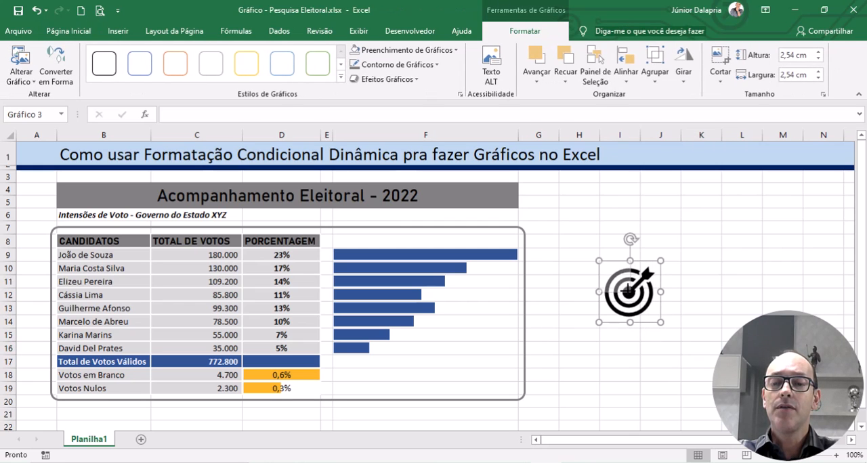
pyautogui.moveTo(625, 285); pyautogui.dragTo(74, 194)
pyautogui.click(695, 331)
pyautogui.click(676, 271)
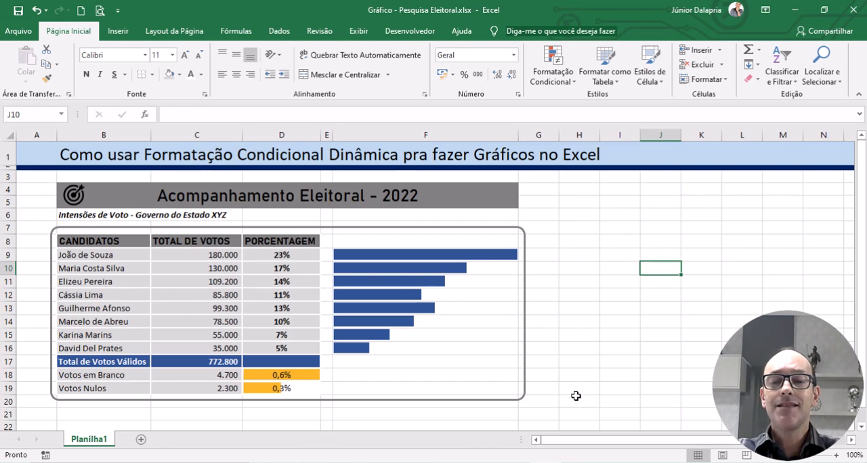
pyautogui.click(635, 225)
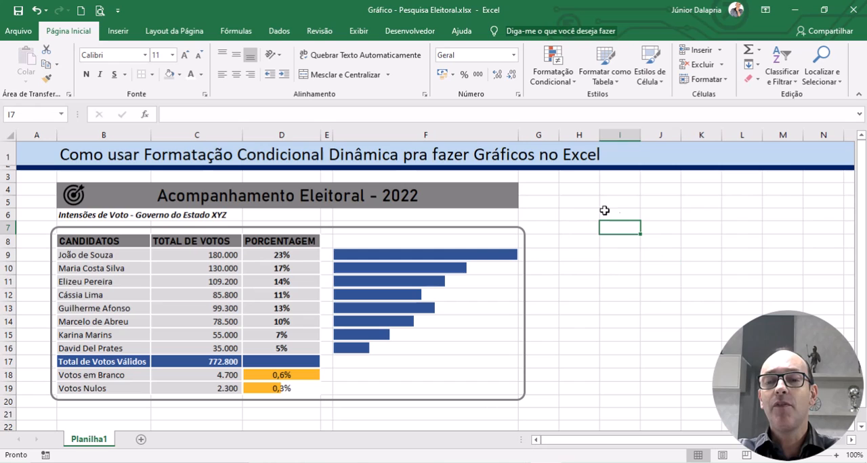
pyautogui.click(567, 193)
pyautogui.click(562, 250)
pyautogui.click(662, 297)
pyautogui.click(628, 191)
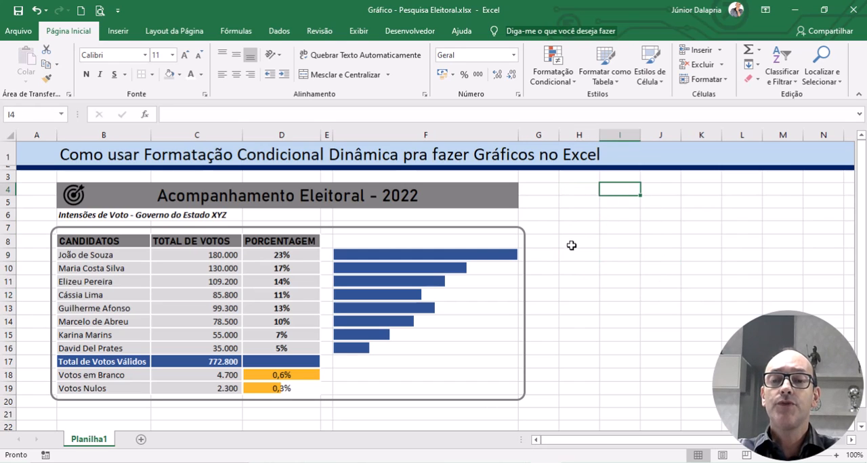
pyautogui.moveTo(572, 246); pyautogui.dragTo(578, 252)
pyautogui.click(633, 287)
pyautogui.click(604, 218)
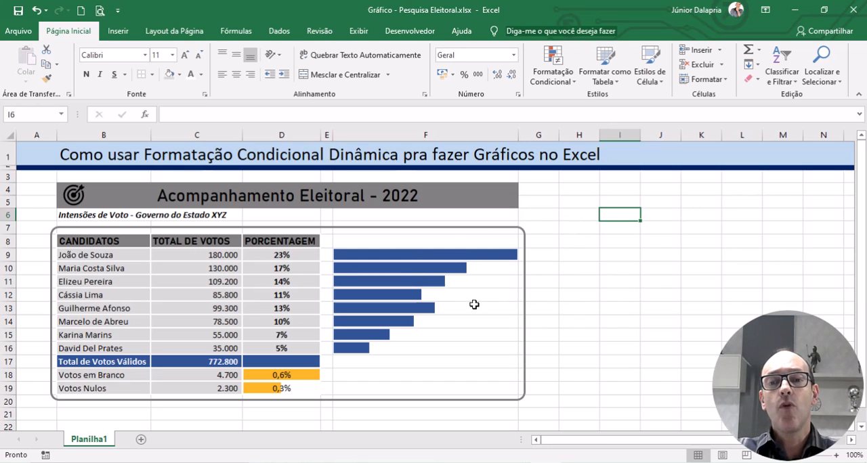
# Step: Hide the gridlines on the Planilha1 sheet, with the selection returned to A1
pyautogui.hotkey('ctrl', 'Home')
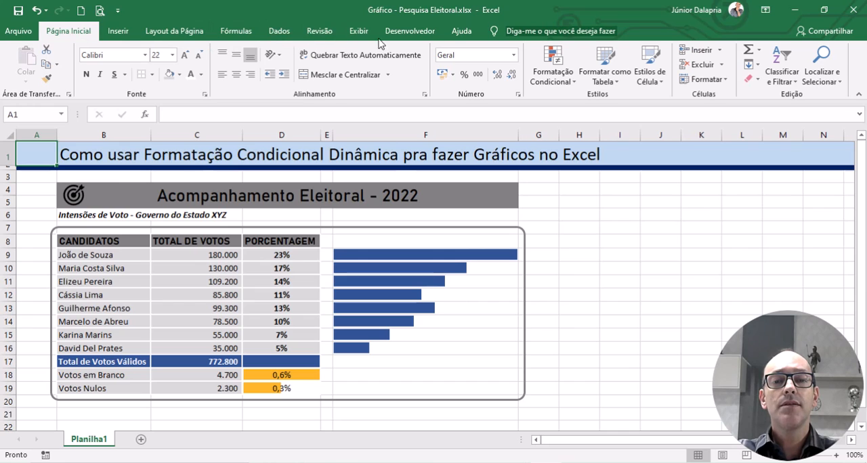
pyautogui.click(359, 33)
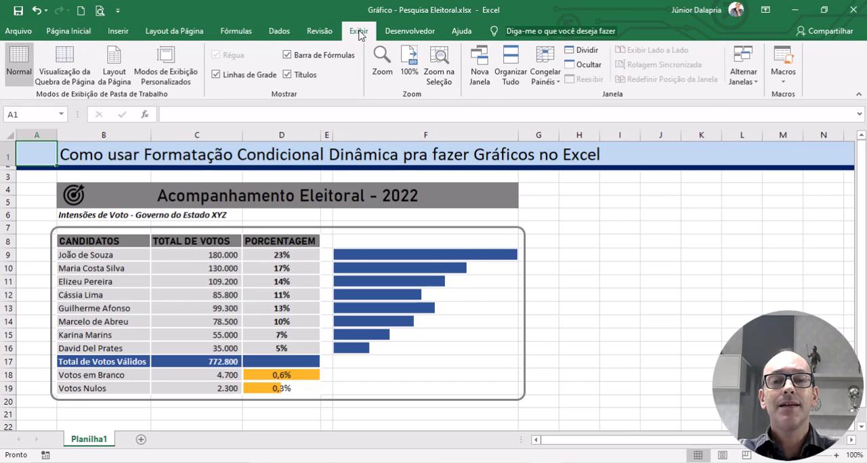
pyautogui.click(216, 75)
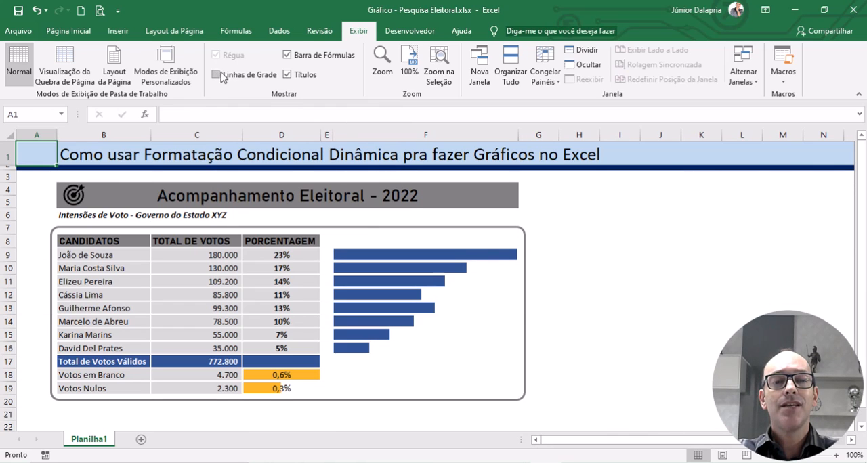
pyautogui.click(75, 35)
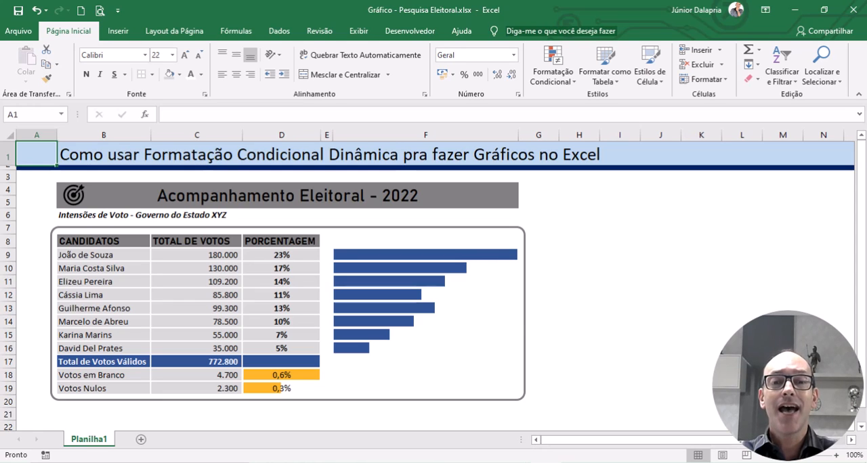
# Step: Clear the candidates' vote totals in C9:C16 to test the dynamic bars, undo the deletion, and return to A1
pyautogui.click(206, 295)
pyautogui.moveTo(210, 254); pyautogui.dragTo(223, 349)
pyautogui.hotkey('ctrl', 'c')
pyautogui.press('Delete')
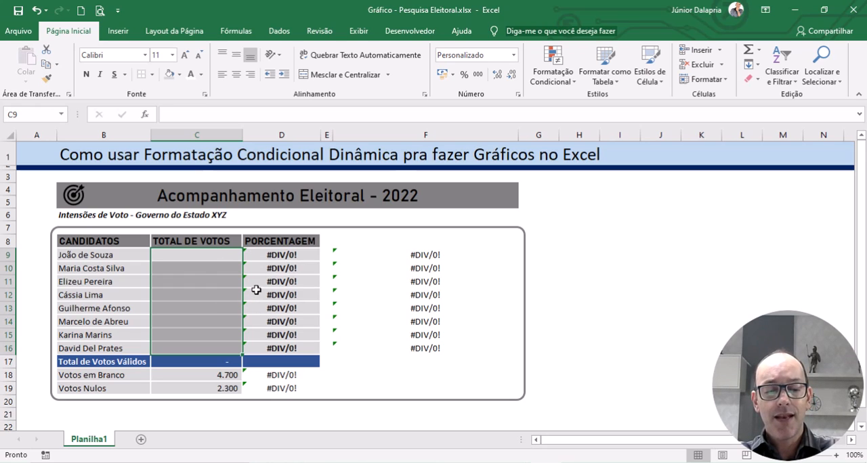
pyautogui.hotkey('ctrl', 'v')
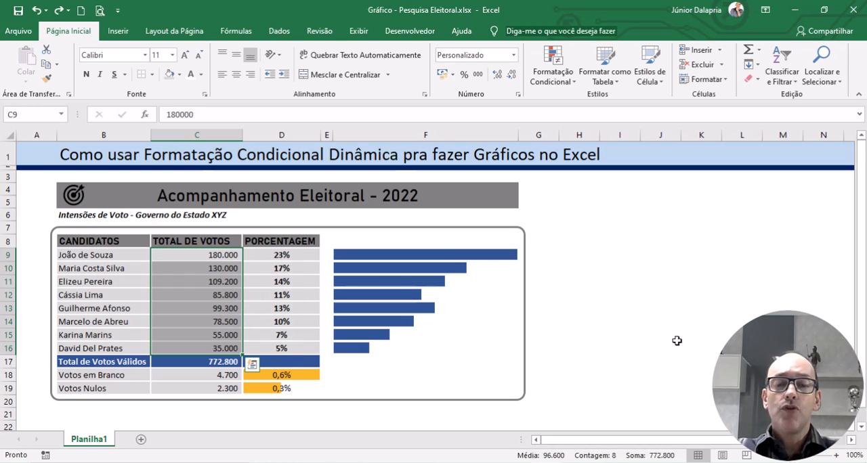
pyautogui.hotkey('ctrl', 'Home')
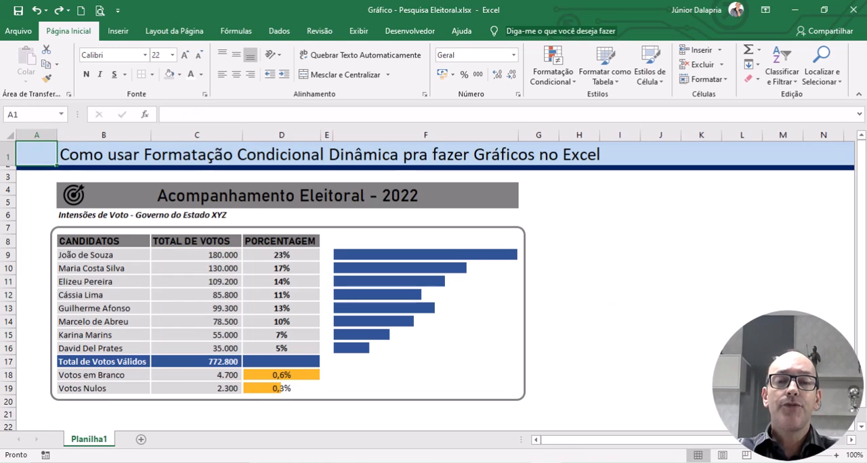